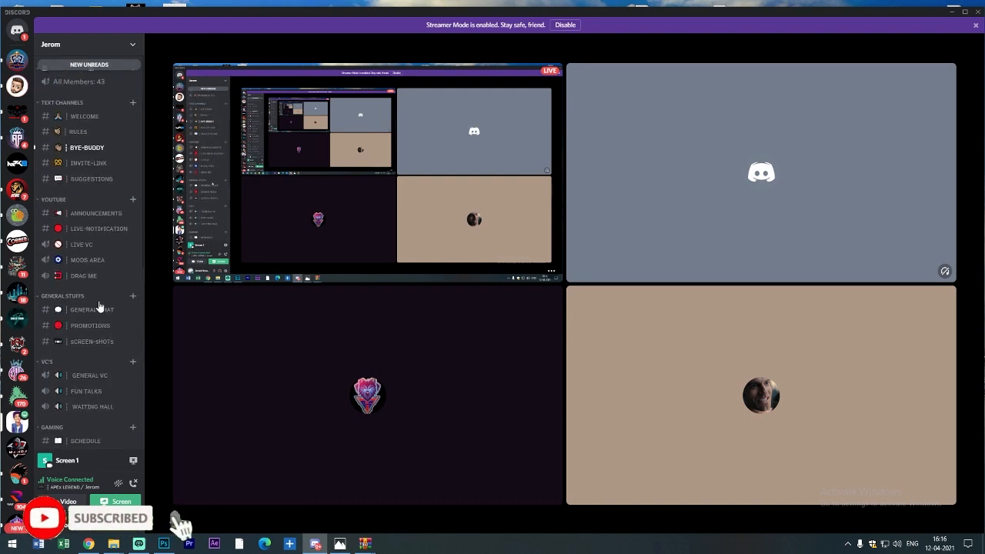
Review the friend's direct-message conversation about the requested YouTube cover photo, including the wolf logo image.
click(17, 29)
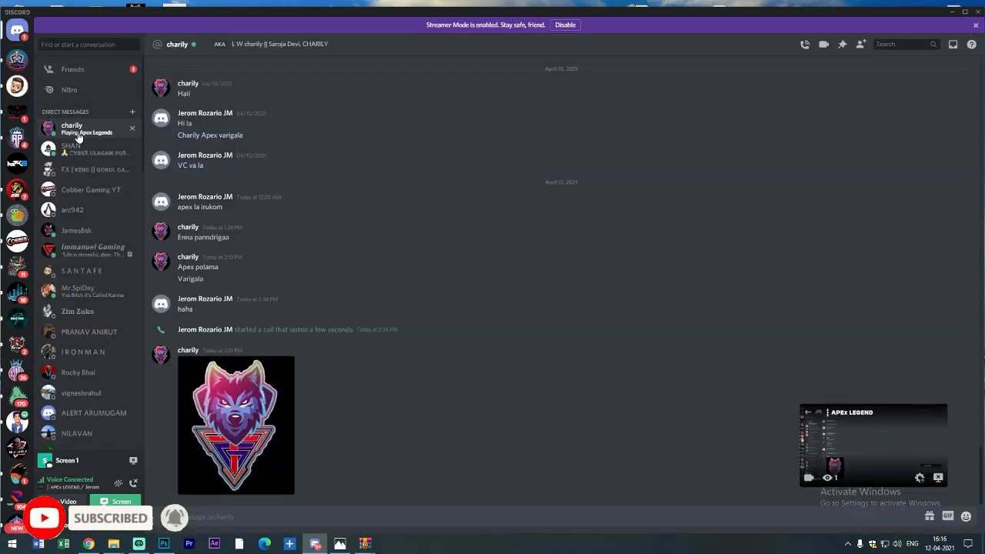
scroll(229, 225, up, 1)
scroll(229, 226, up, 2)
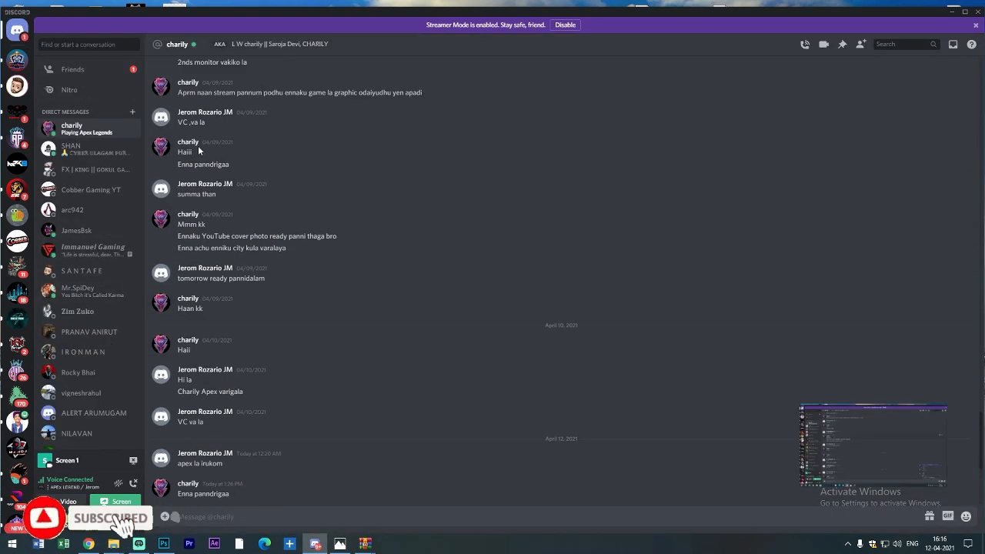
scroll(228, 225, up, 3)
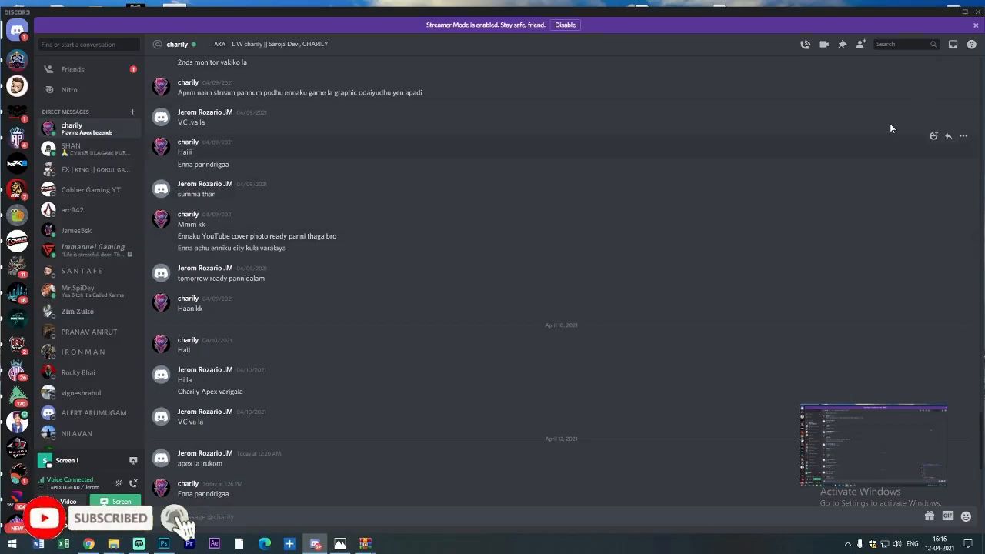
click(952, 12)
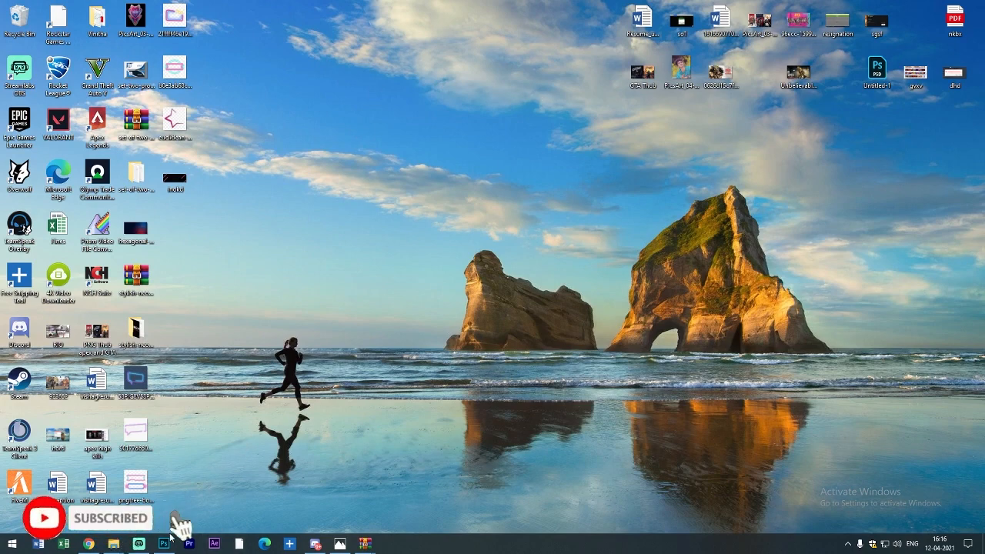
Look at the neon banner document in Photoshop, then check the members of the APEx LEGEND voice channel in Discord.
click(164, 543)
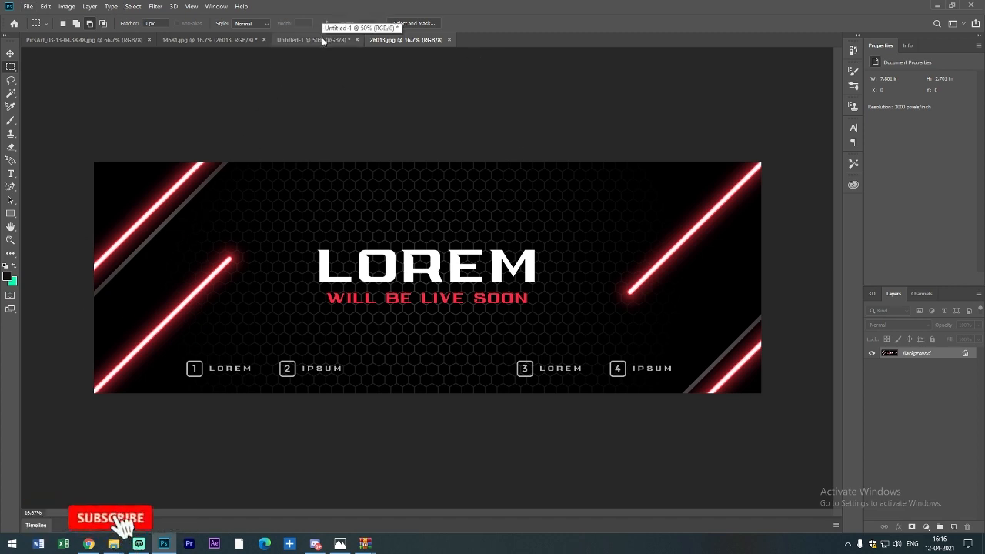
click(316, 544)
click(17, 422)
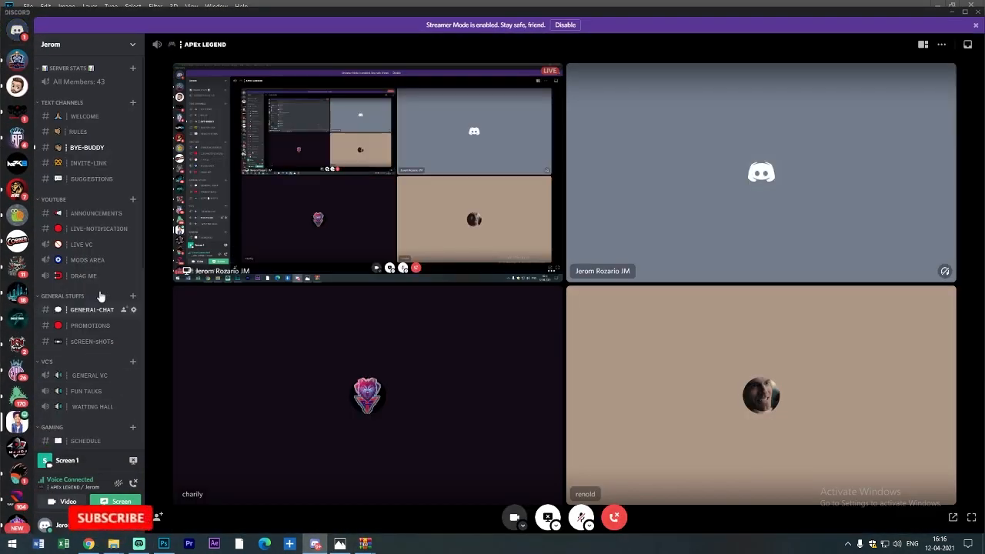
scroll(100, 308, down, 5)
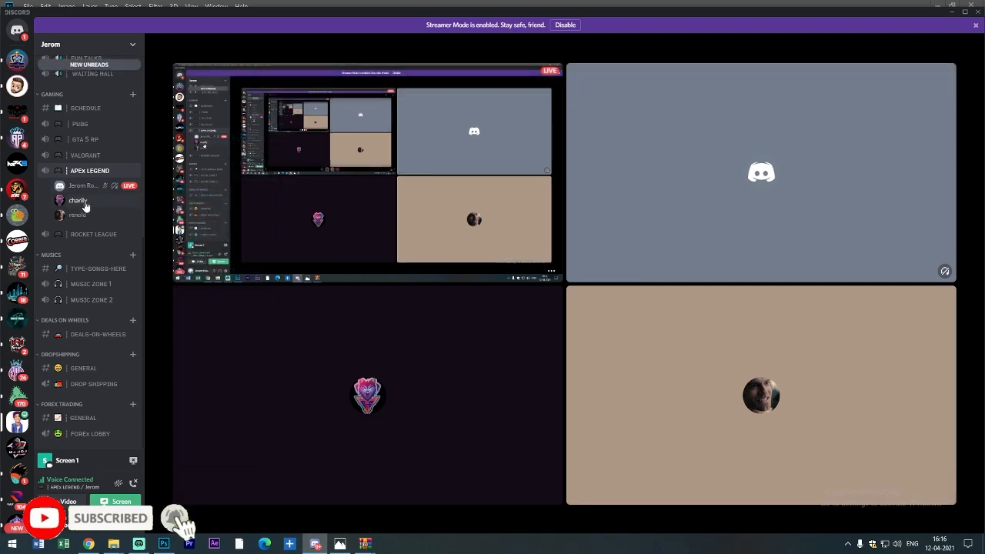
click(953, 16)
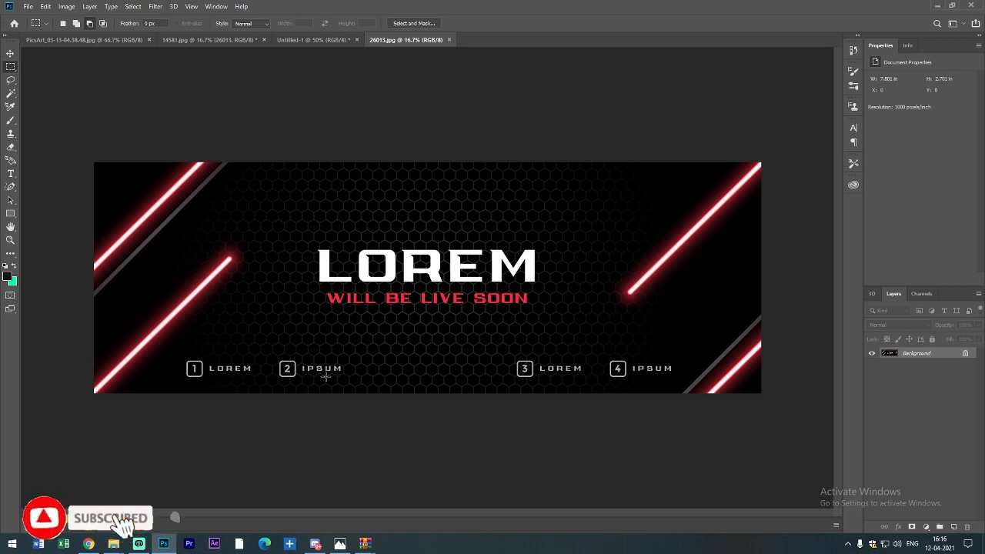
Switch to Chrome and browse the Google Images results for banner design as reference templates.
click(88, 544)
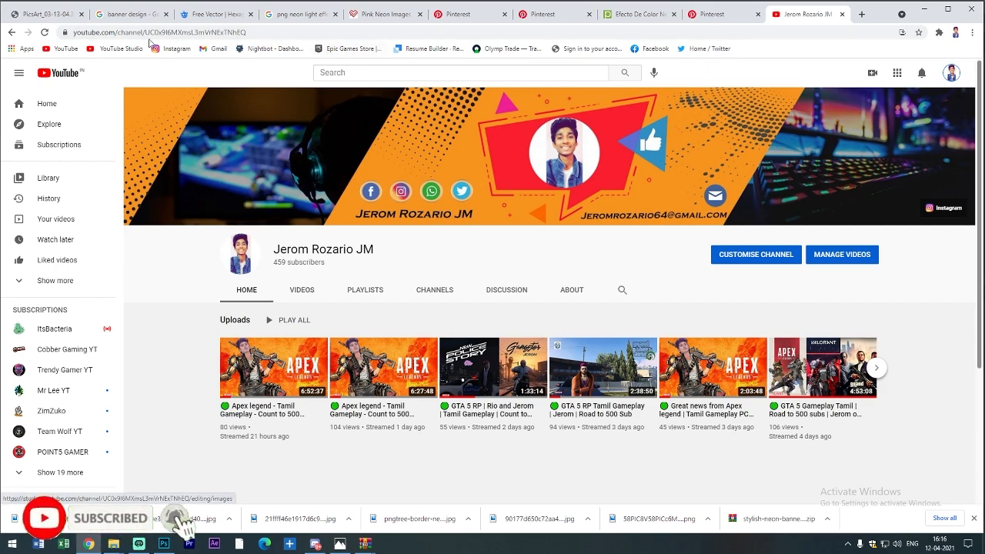
click(110, 17)
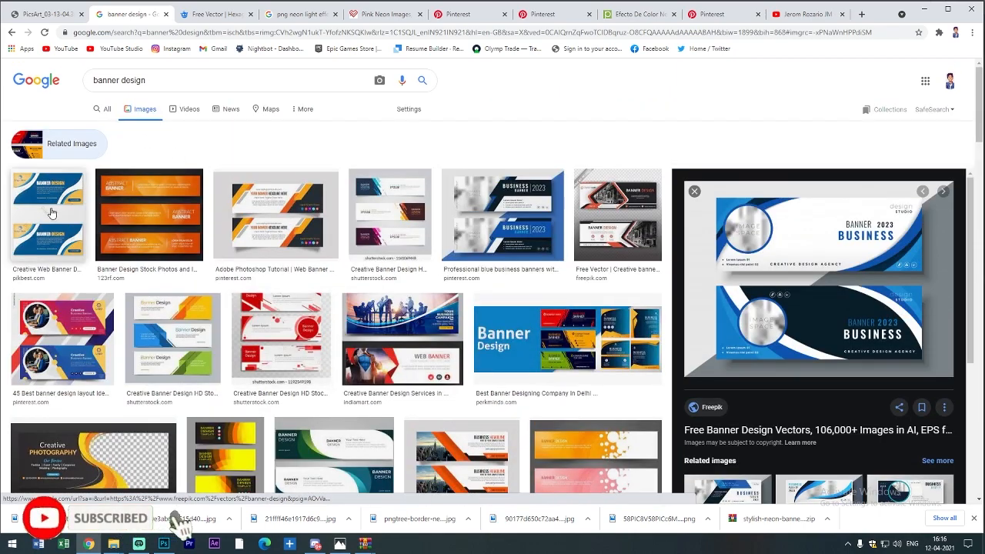
scroll(315, 297, down, 7)
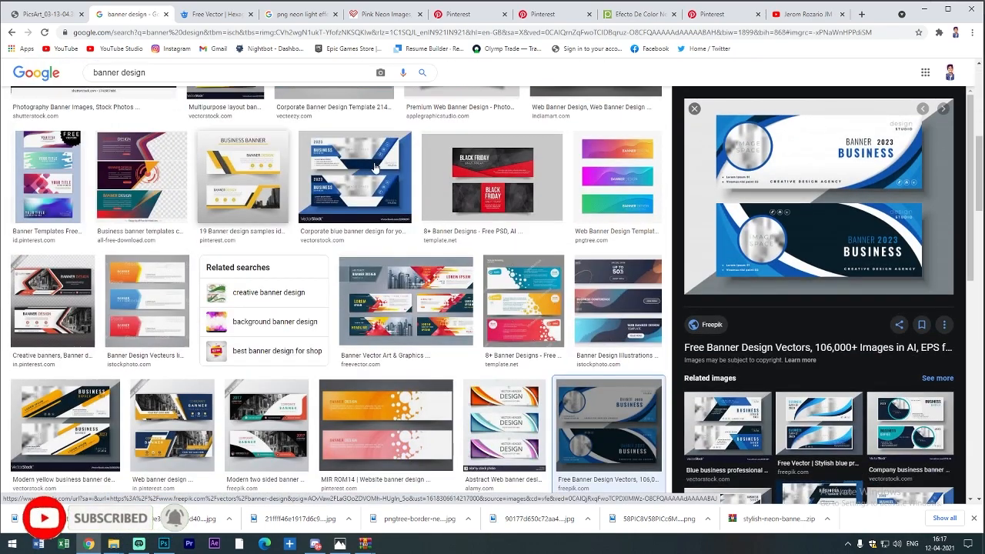
scroll(269, 415, down, 5)
scroll(335, 416, down, 10)
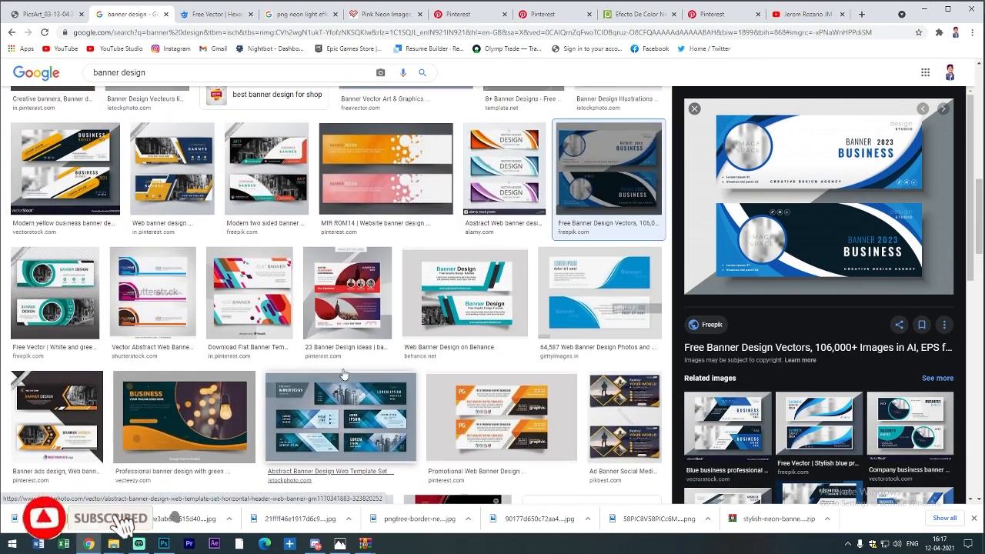
scroll(348, 247, up, 1)
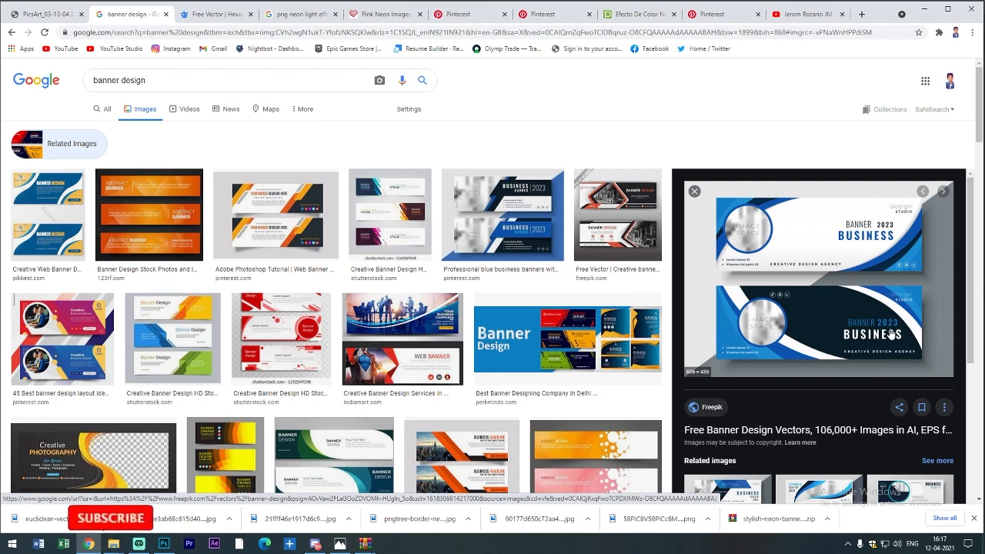
Browse the related vectors on the Freepik hexagonal background page as far as the LOREM neon banner.
click(219, 16)
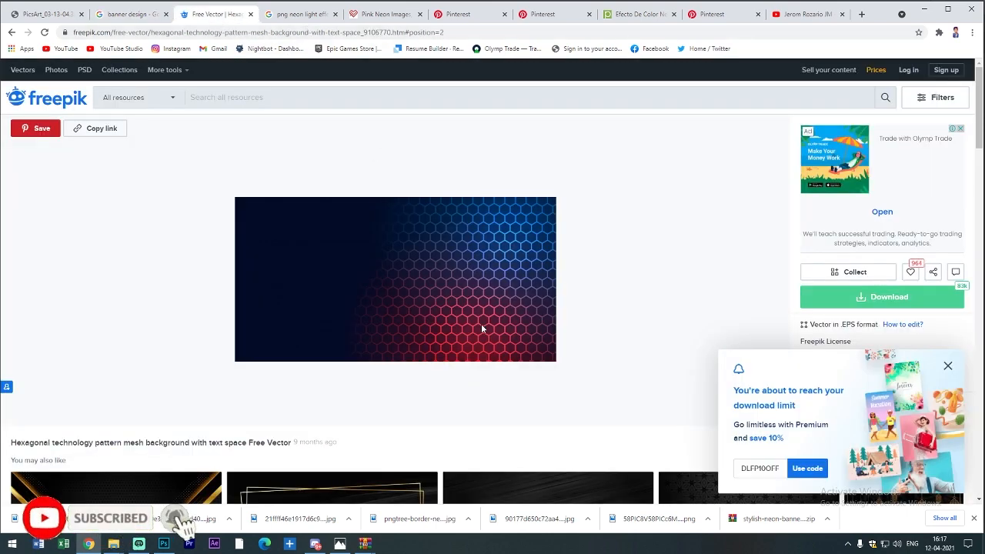
scroll(483, 329, down, 10)
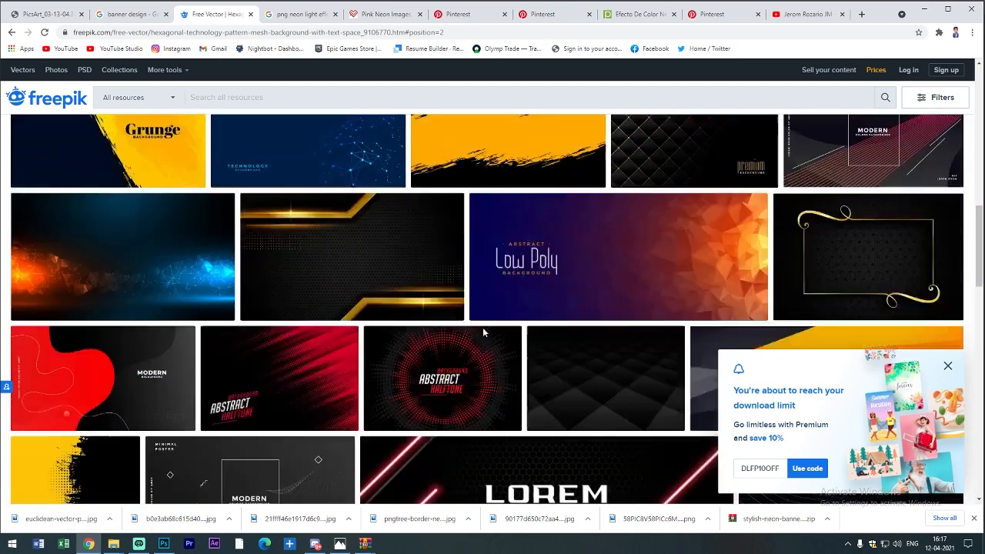
scroll(483, 327, down, 3)
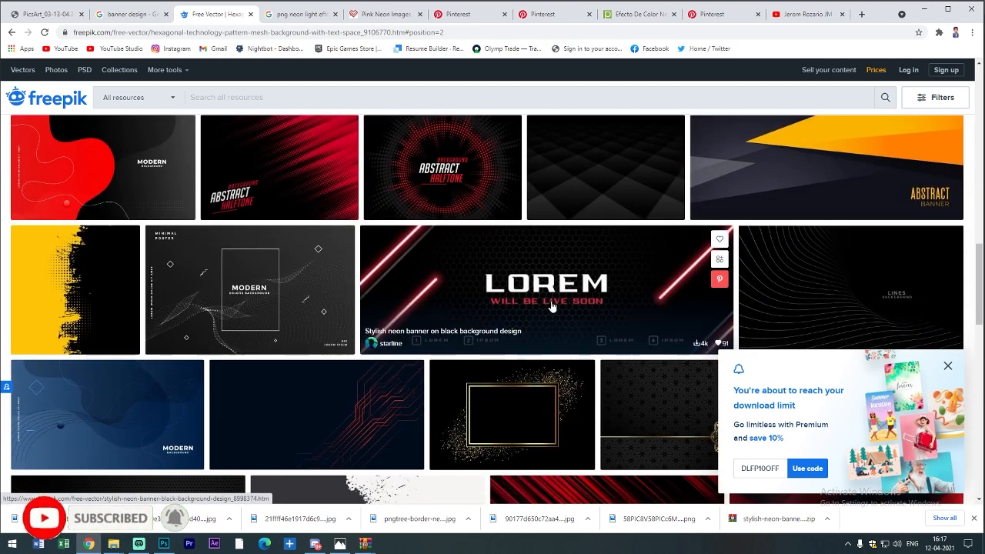
Check the saving options for the blue business banner in Google Images and the LOREM neon banner on Freepik.
click(125, 15)
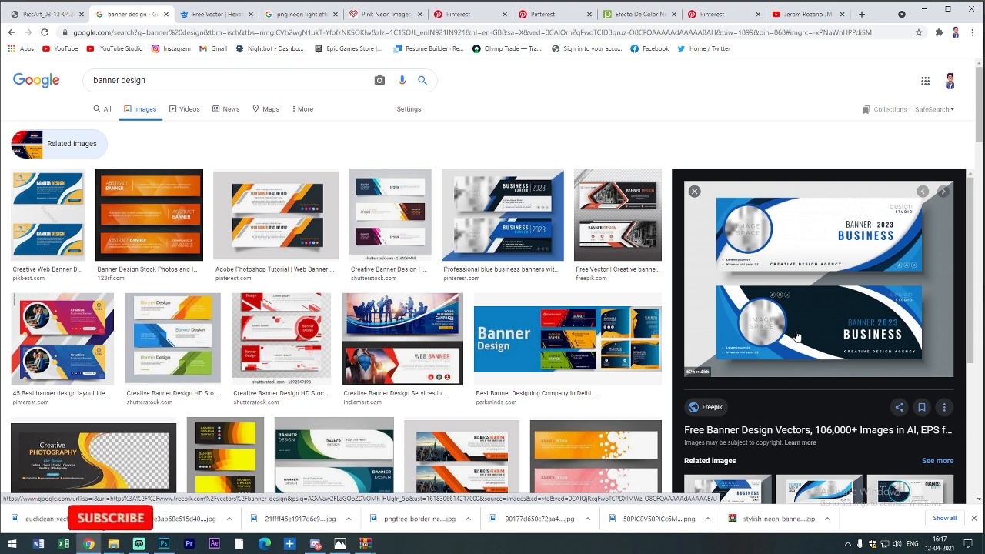
right_click(780, 248)
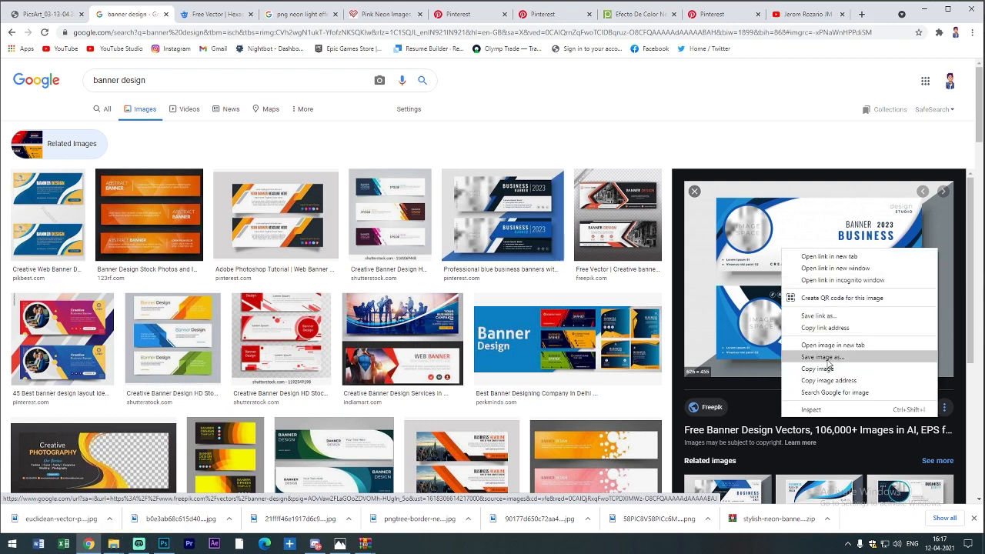
click(224, 20)
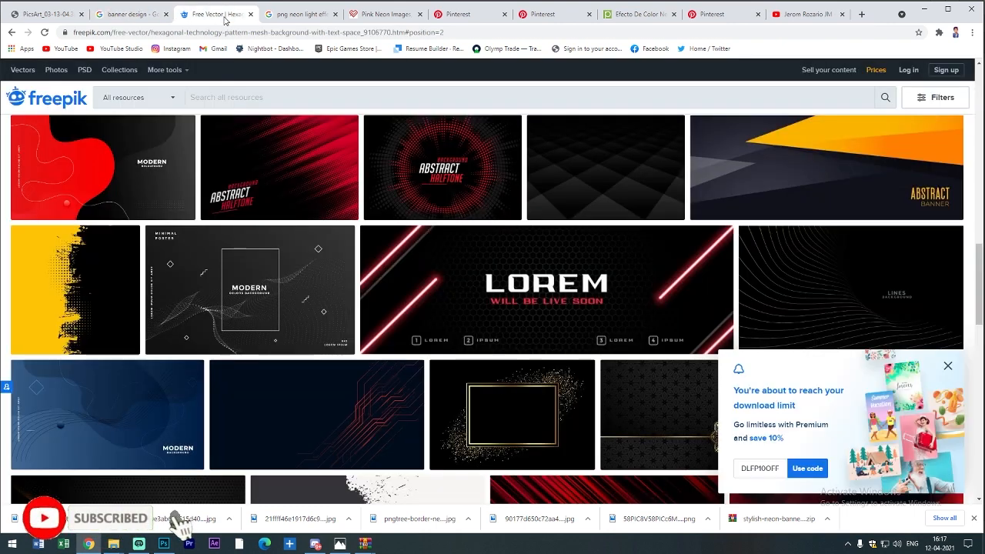
right_click(528, 282)
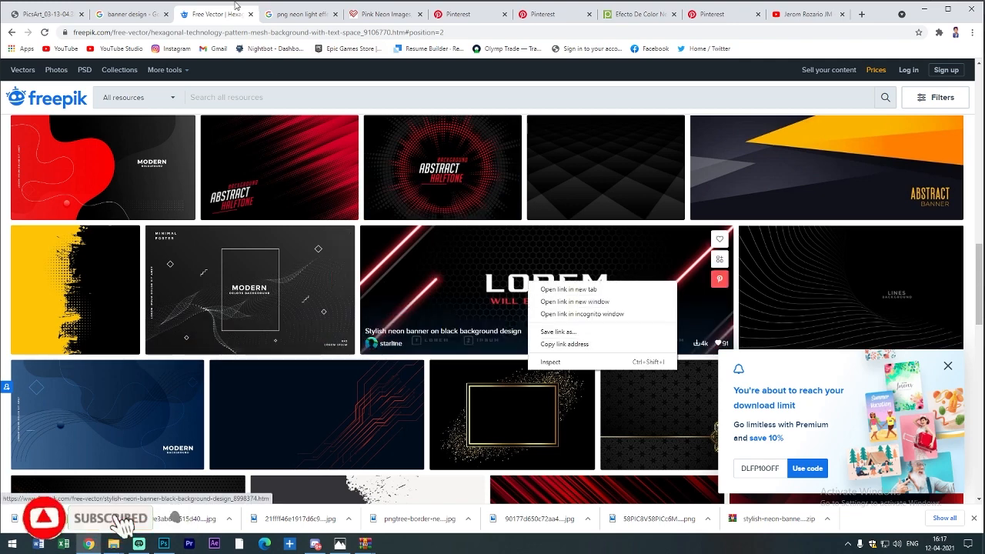
click(129, 14)
click(219, 14)
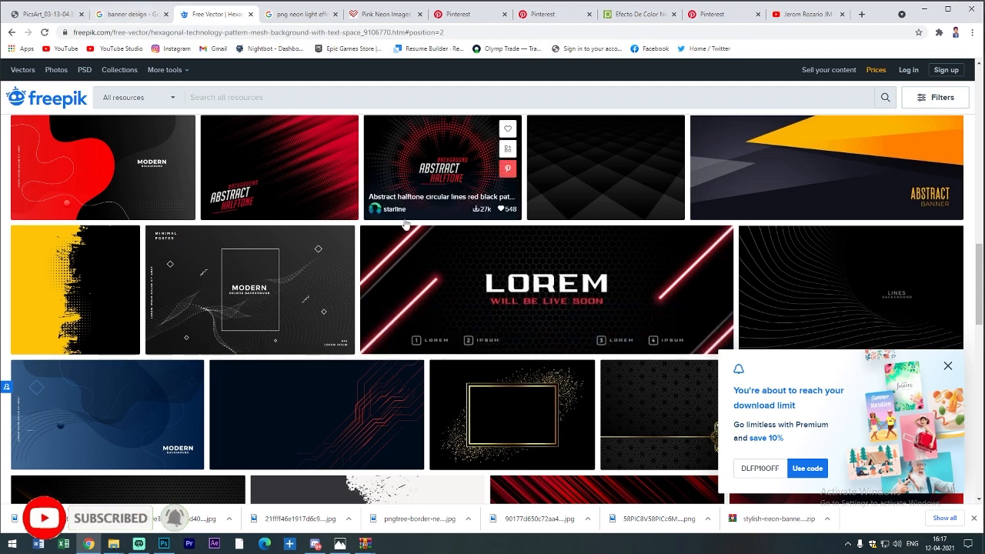
Switch to Photoshop and compare the open wolf logo, blue business banner and LOREM neon banner images.
key(alt+Tab)
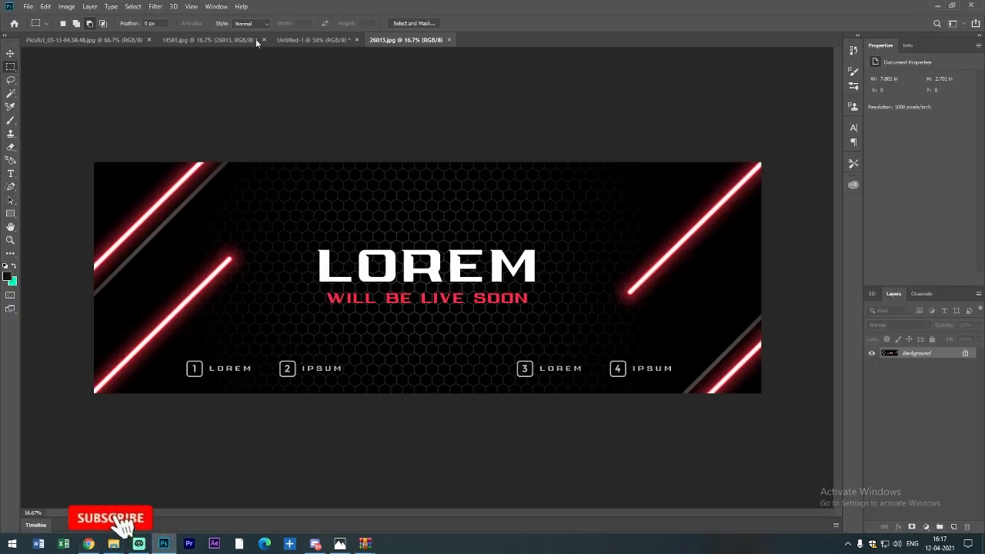
click(76, 40)
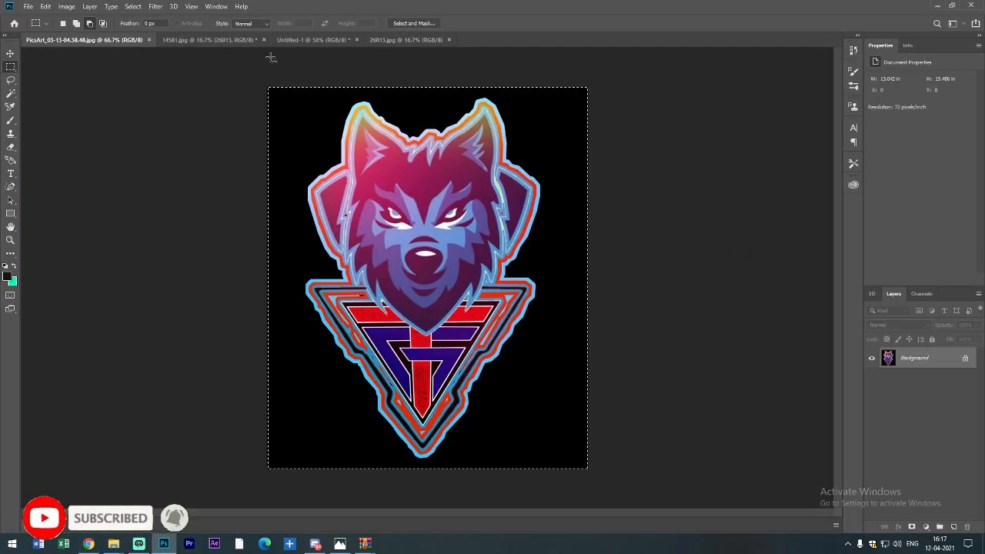
click(223, 39)
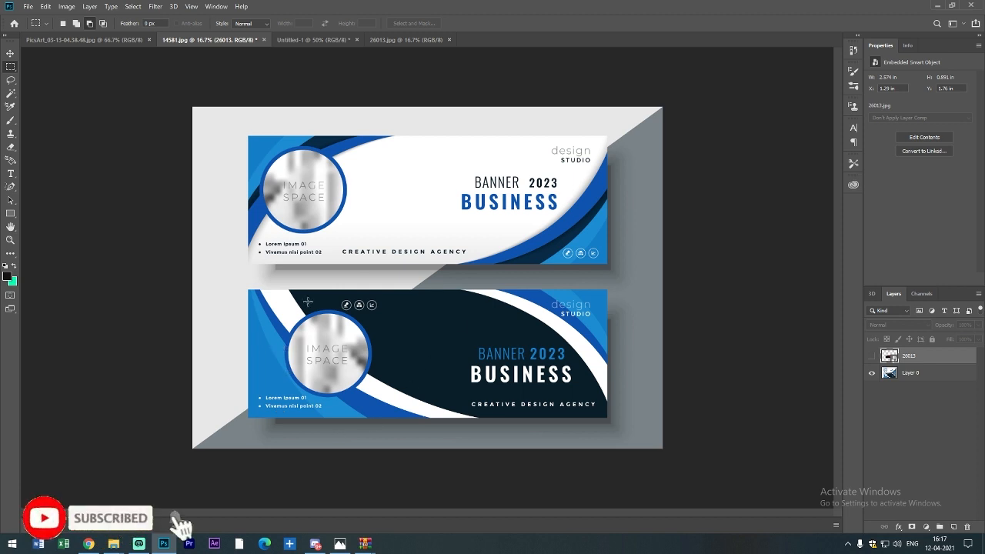
click(406, 39)
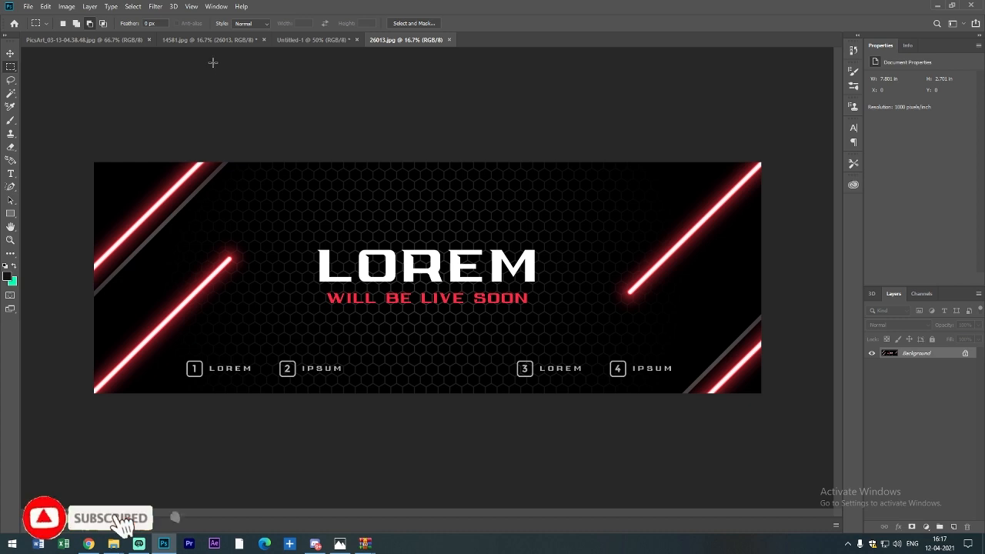
click(197, 45)
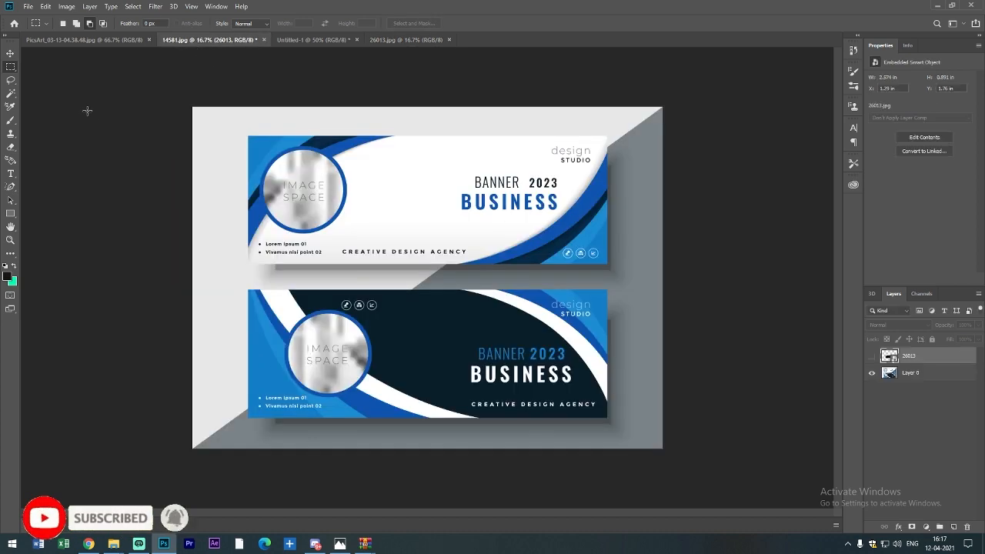
Create a new document named "Charily banner", 2560 x 1440 pixels at 300 pixels/inch, RGB Color, with a white background.
click(29, 11)
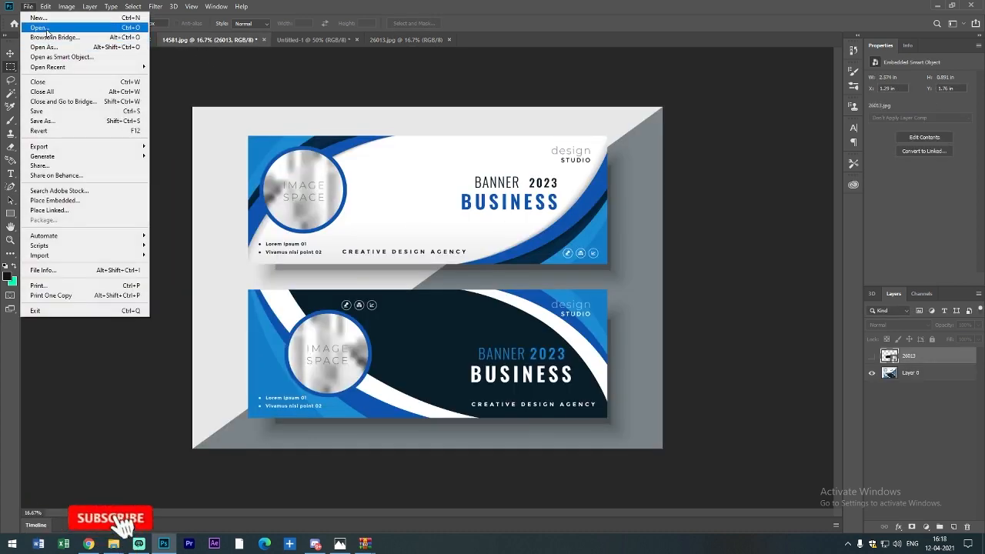
click(85, 18)
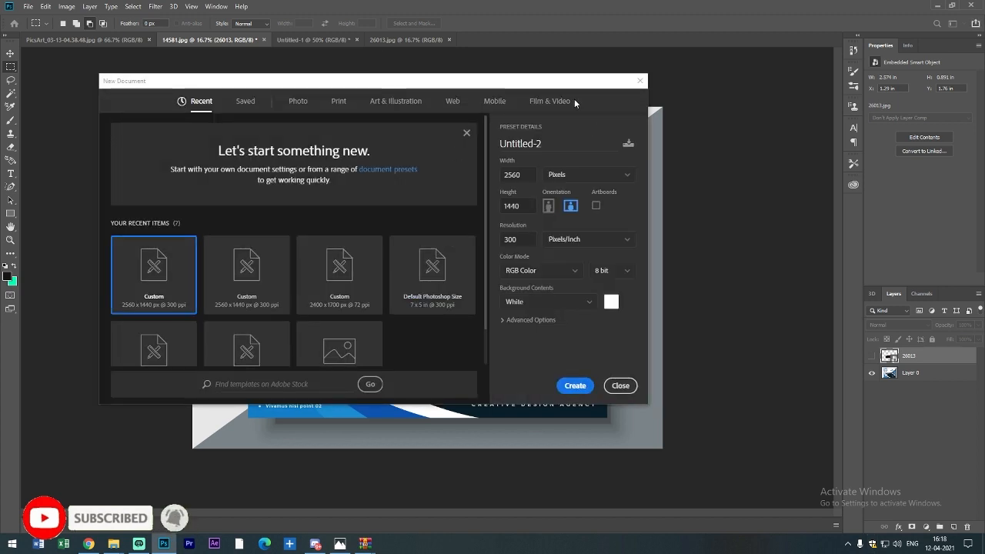
click(549, 146)
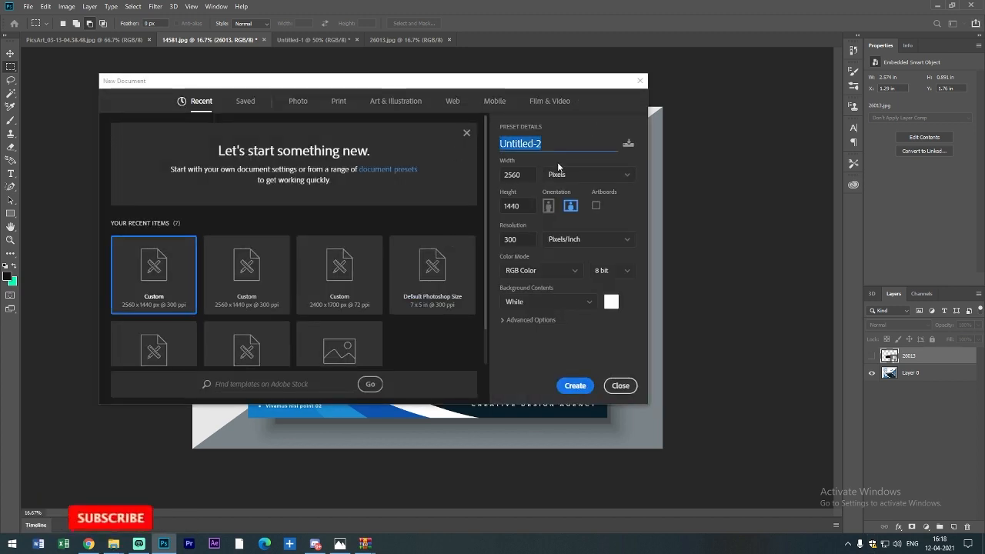
key(BackSpace)
text(Cha)
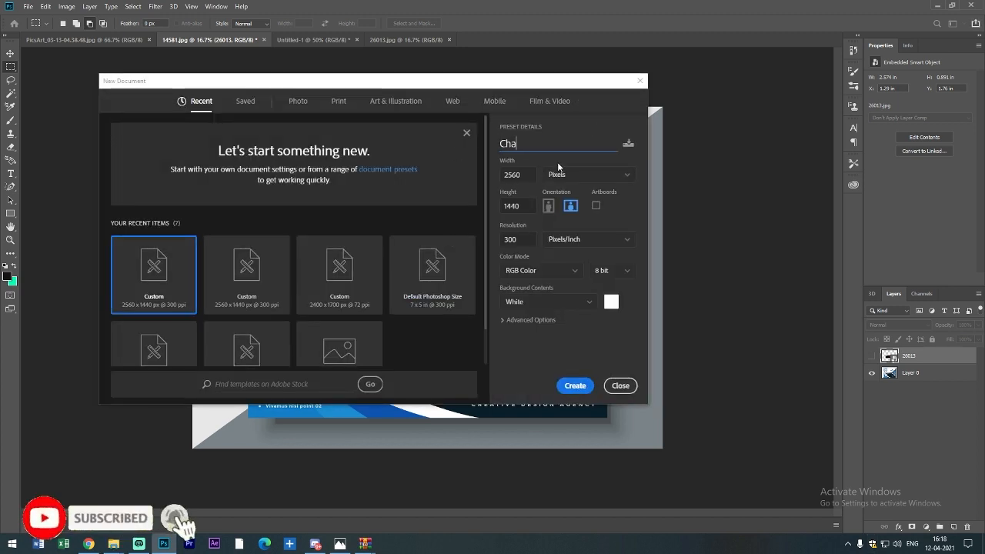
text(rily banner)
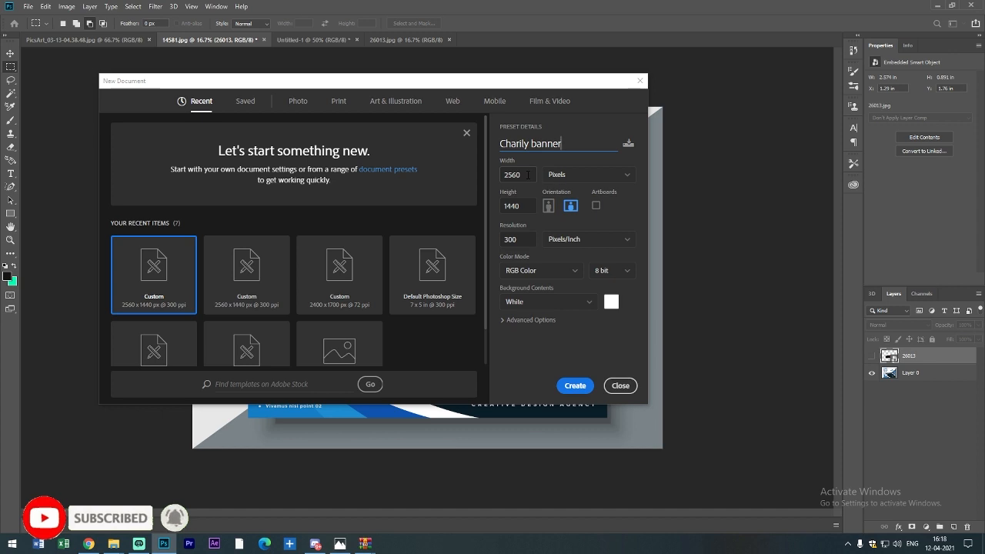
key(Tab)
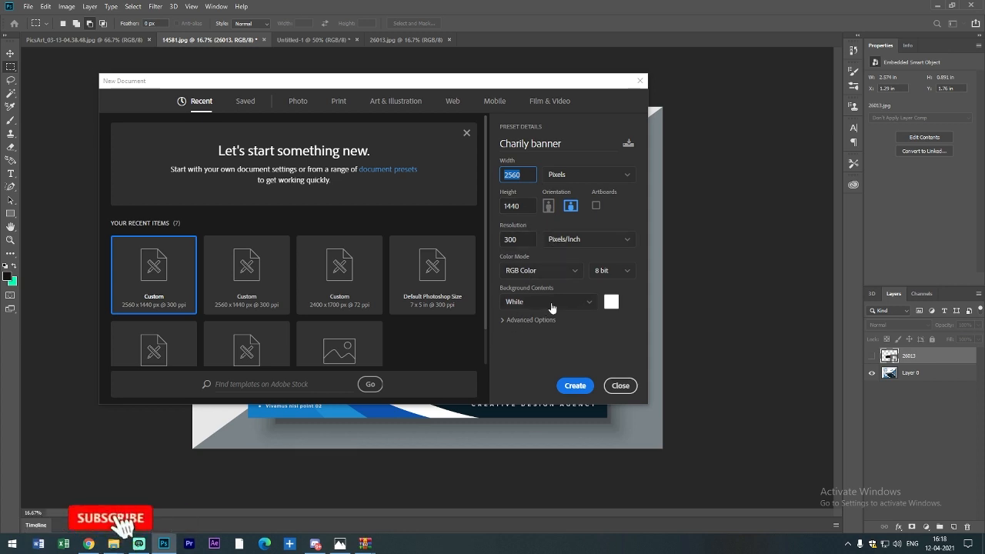
click(575, 385)
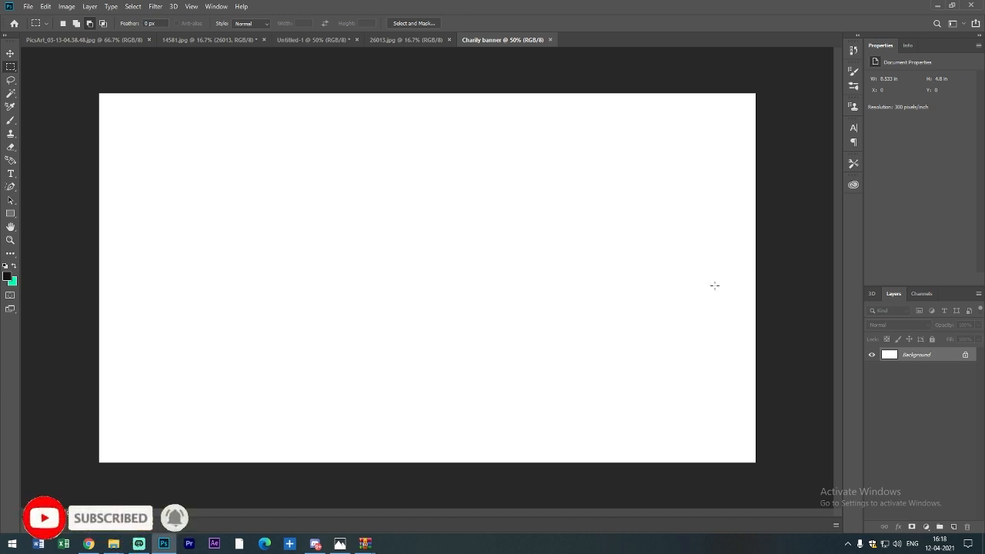
Create a black rectangle 2560 px wide and 423 px high, and position it across the middle of the canvas, flush with both sides.
click(10, 215)
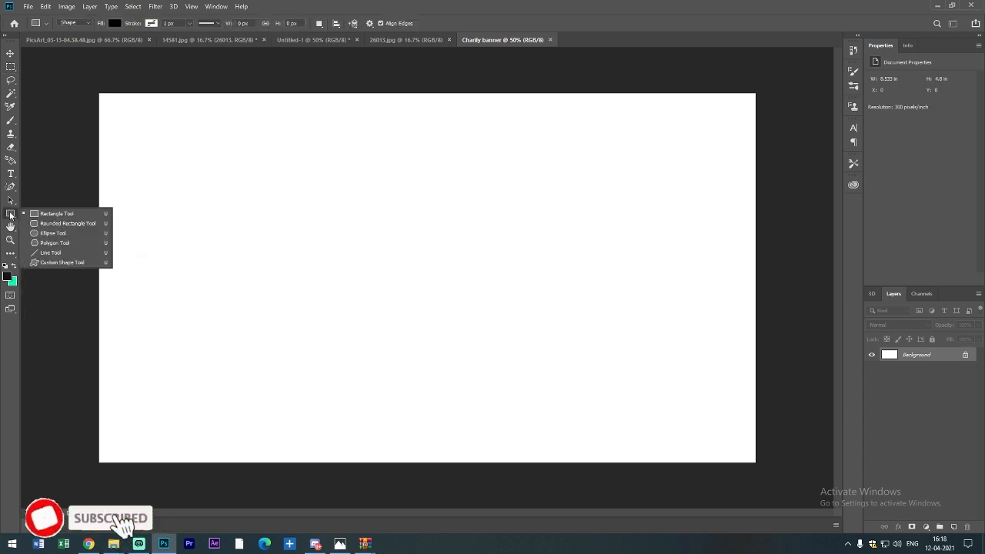
click(69, 213)
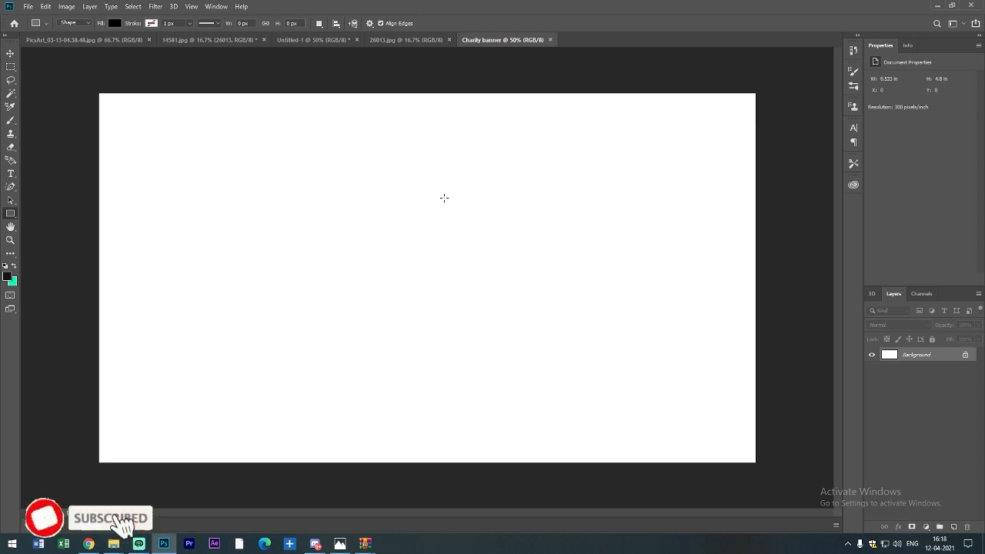
click(475, 232)
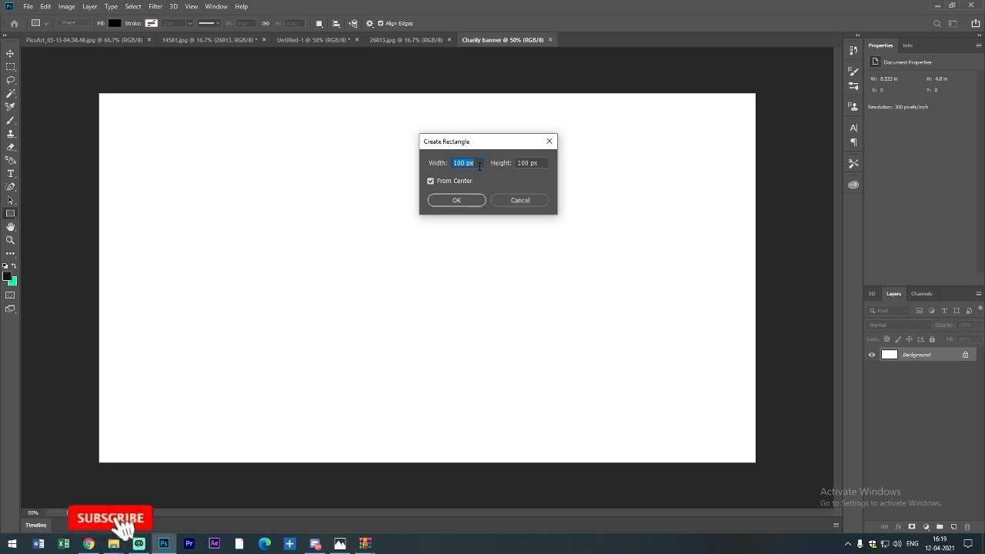
text(256)
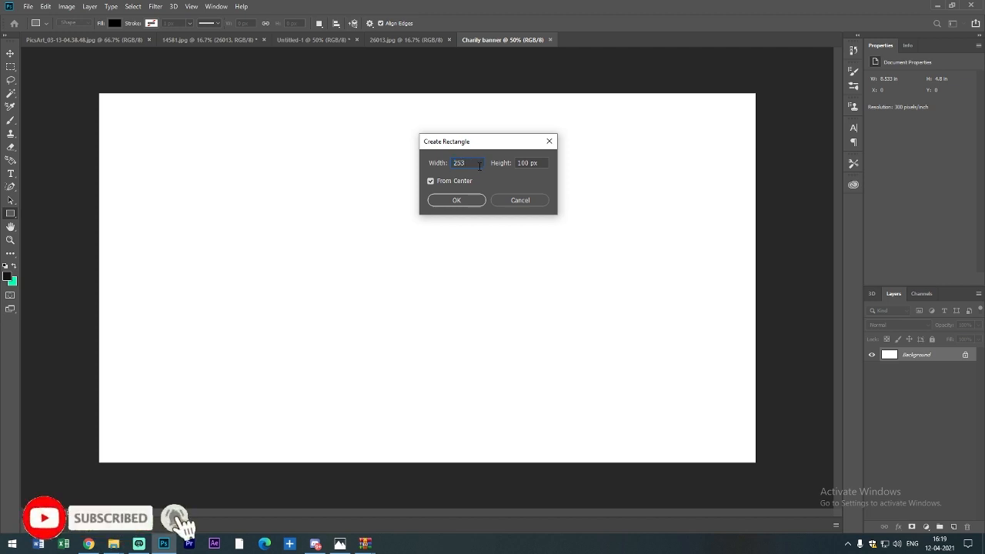
text(0)
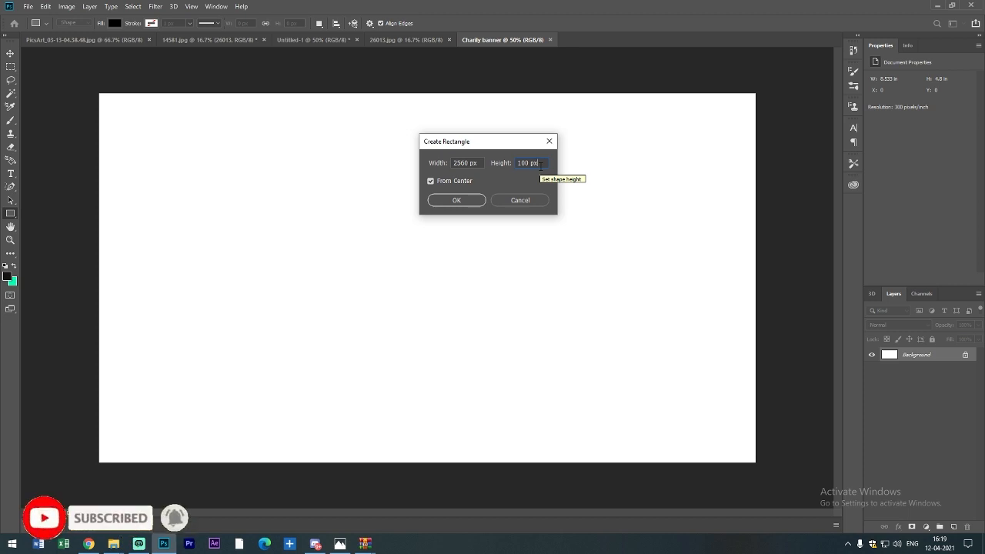
text(423)
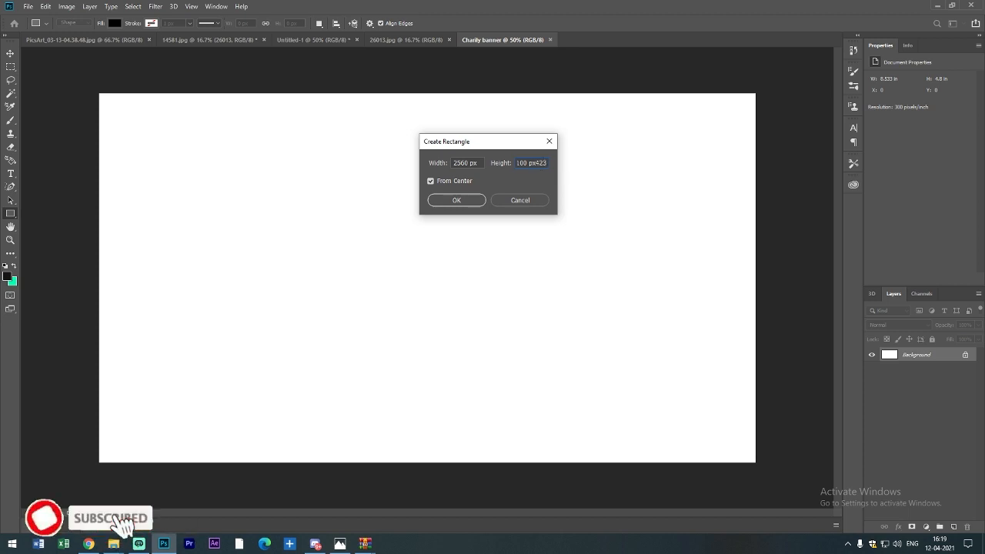
drag(547, 163, 541, 164)
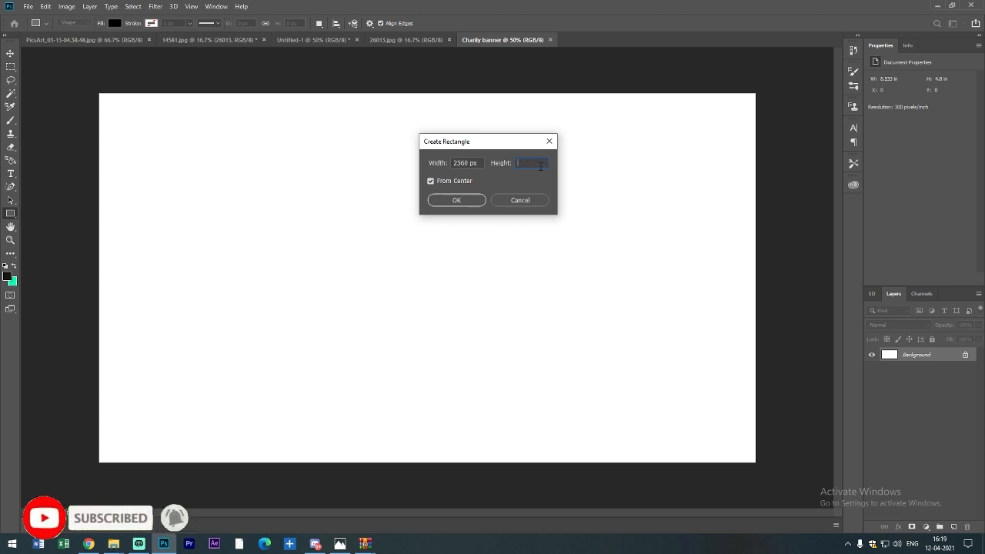
text(423)
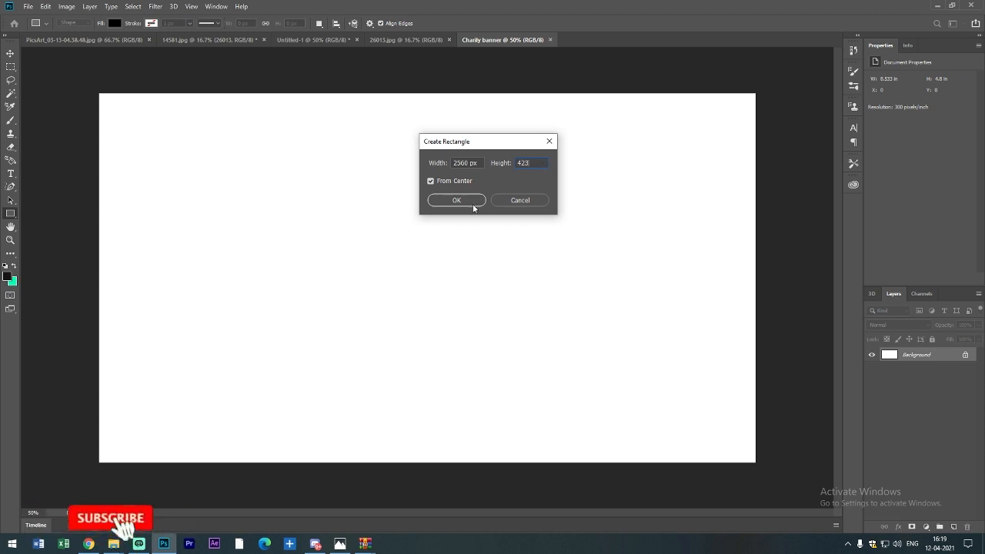
click(471, 201)
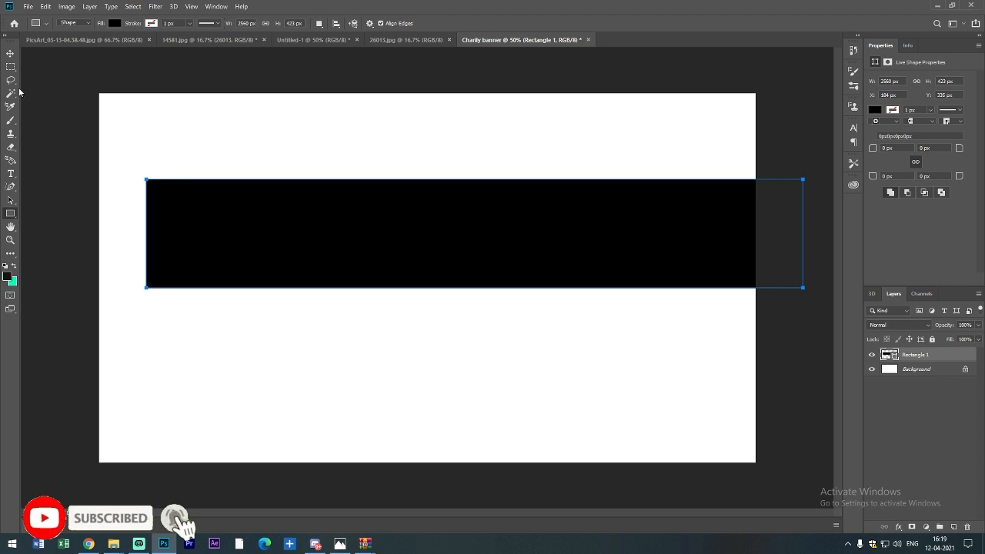
click(11, 54)
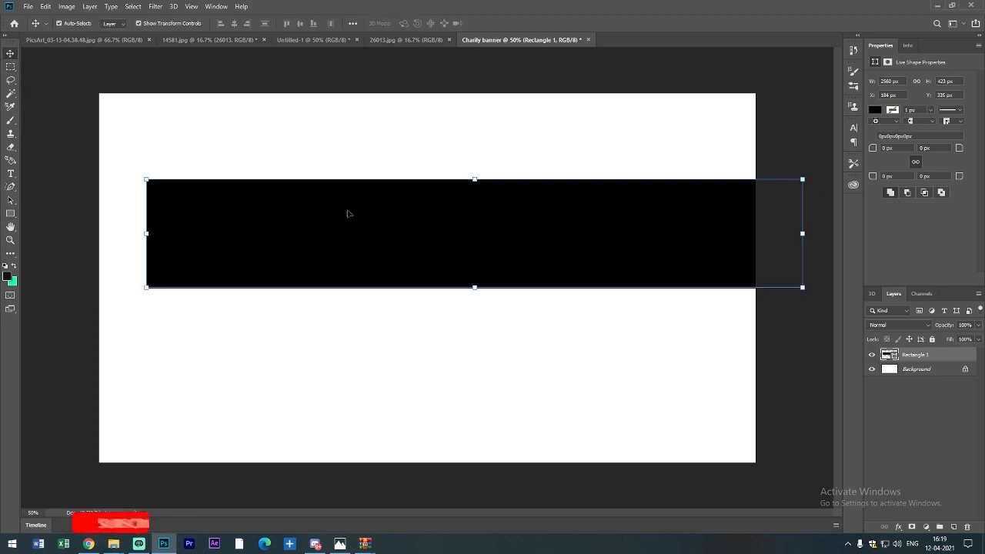
drag(353, 223, 305, 268)
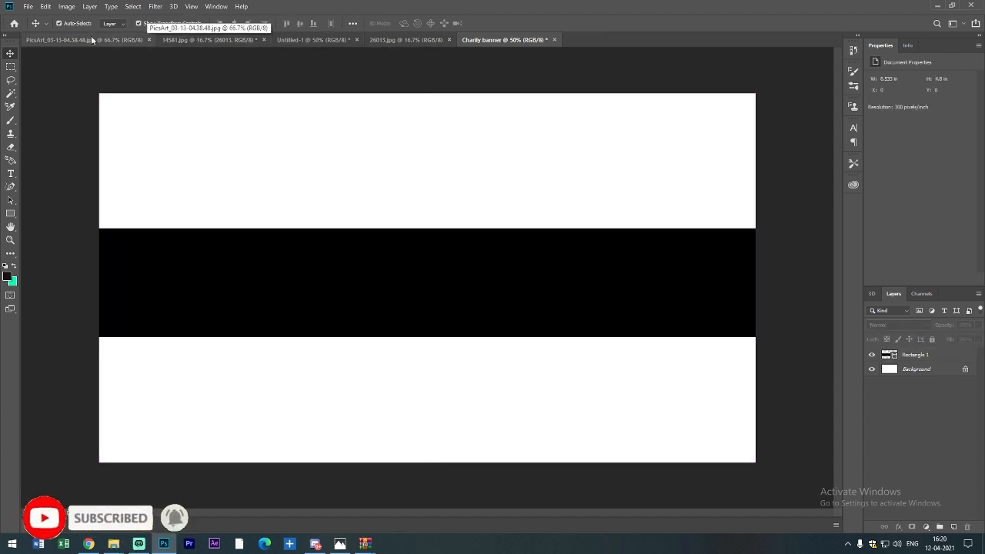
Examine the layout of the lower, dark business banner in the 14581.jpg document.
click(199, 41)
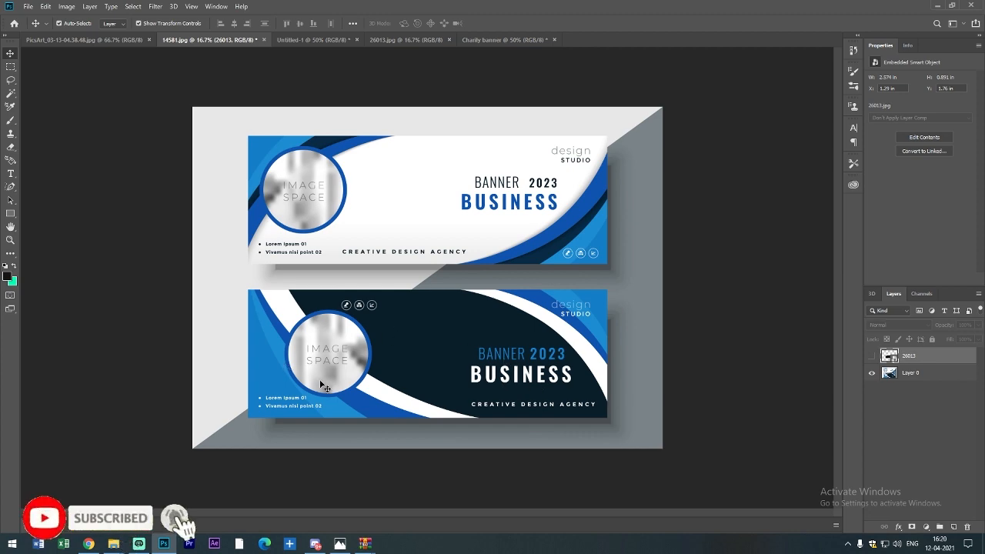
key(ctrl+plus)
scroll(521, 256, down, 3)
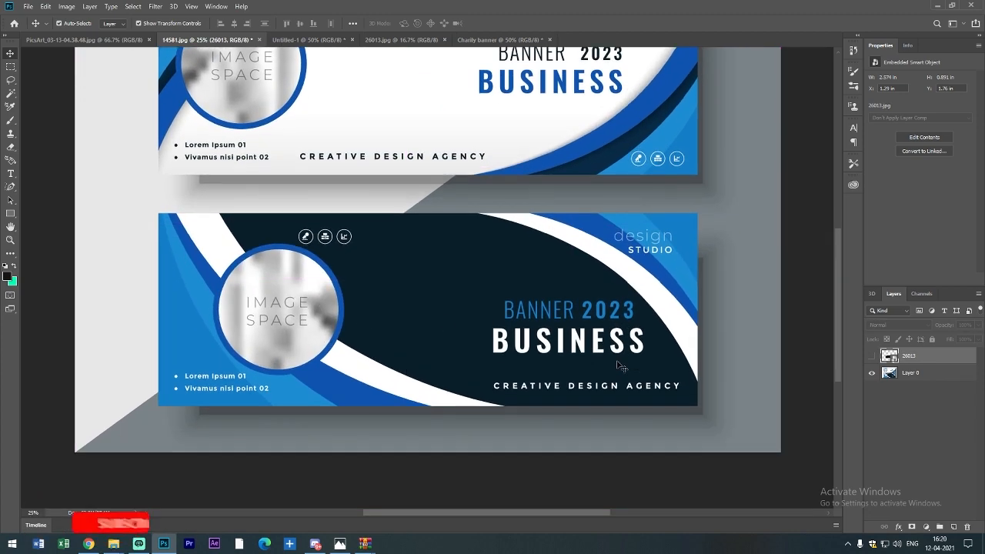
key(ctrl+plus)
key(ctrl+minus)
click(924, 373)
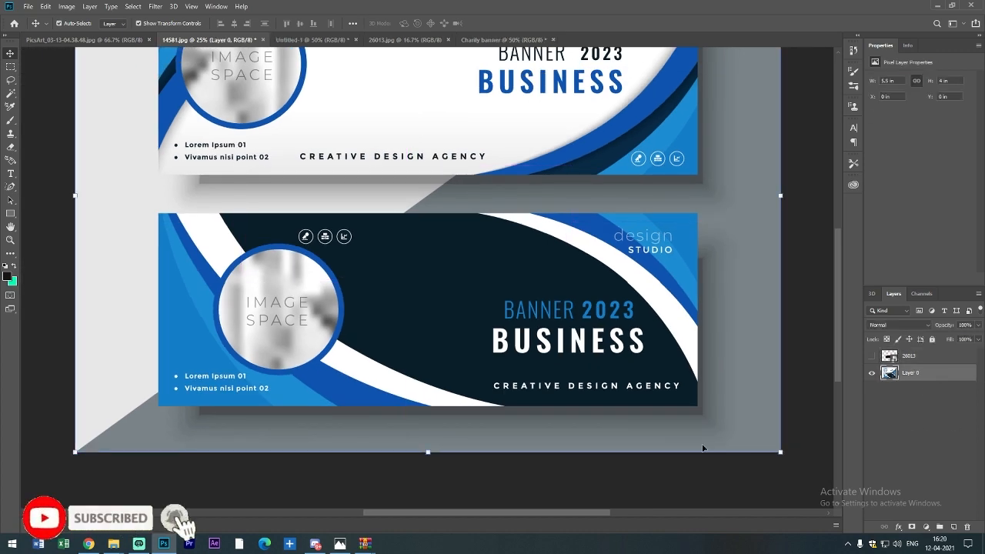
scroll(514, 358, up, 2)
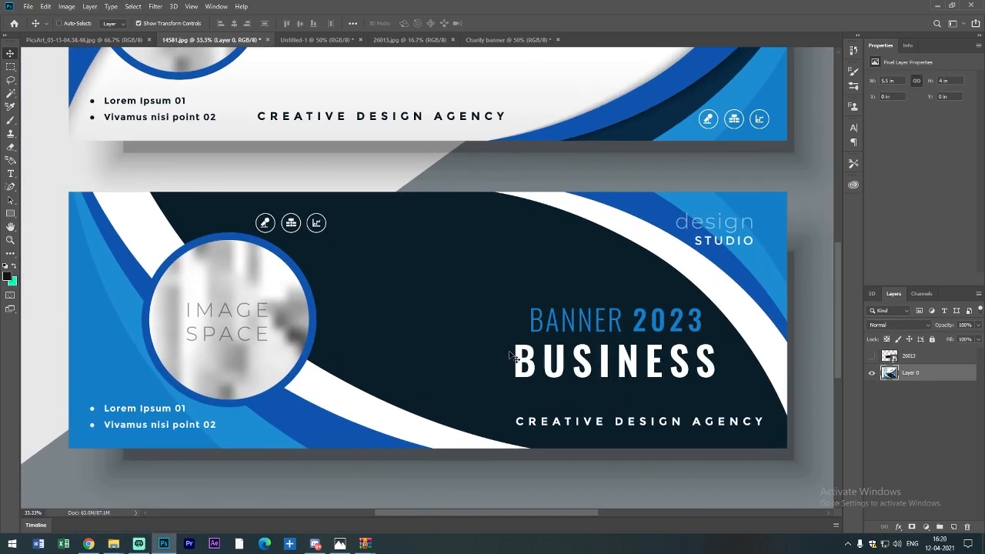
scroll(528, 351, down, 2)
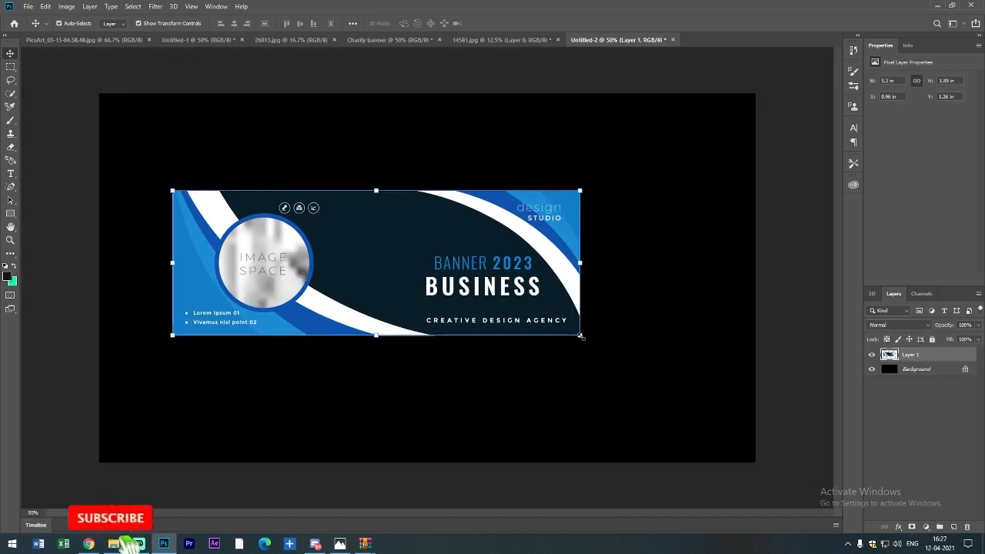
Enlarge the business banner layer in Untitled-2 to about 8.54 in wide so it spans the full canvas width.
drag(579, 332, 706, 380)
drag(438, 351, 359, 338)
drag(632, 364, 755, 408)
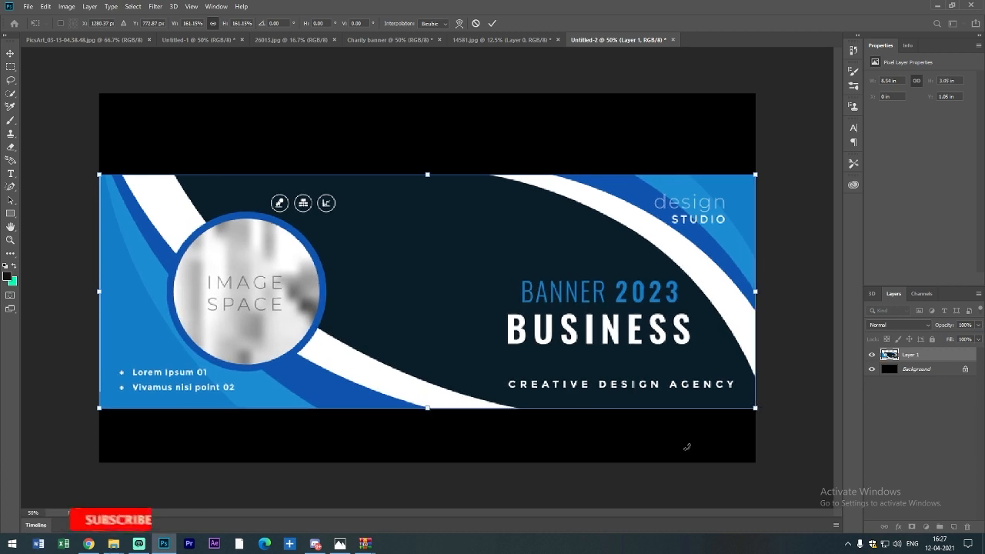
click(492, 23)
Select the banner's left blue shapes, white curve and circular image placeholder with the Quick Selection tool.
click(10, 93)
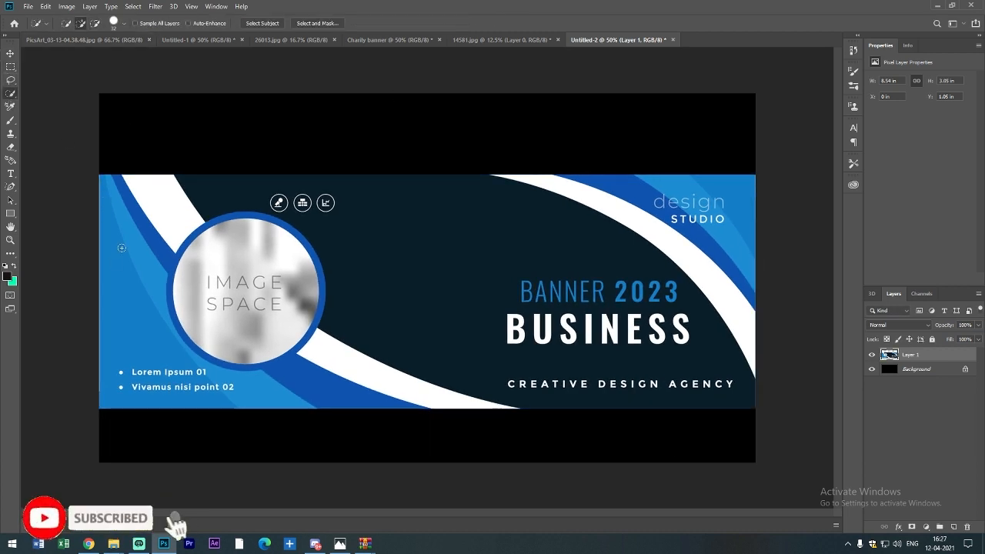
click(160, 220)
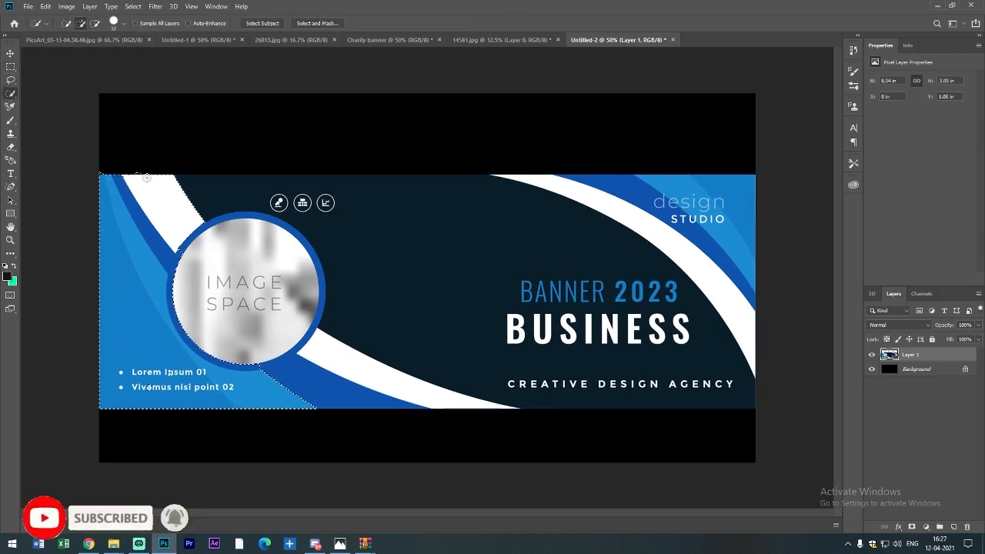
mouse_move(160, 220)
mouse_down()
mouse_move(192, 294)
mouse_move(238, 273)
mouse_move(328, 355)
mouse_up()
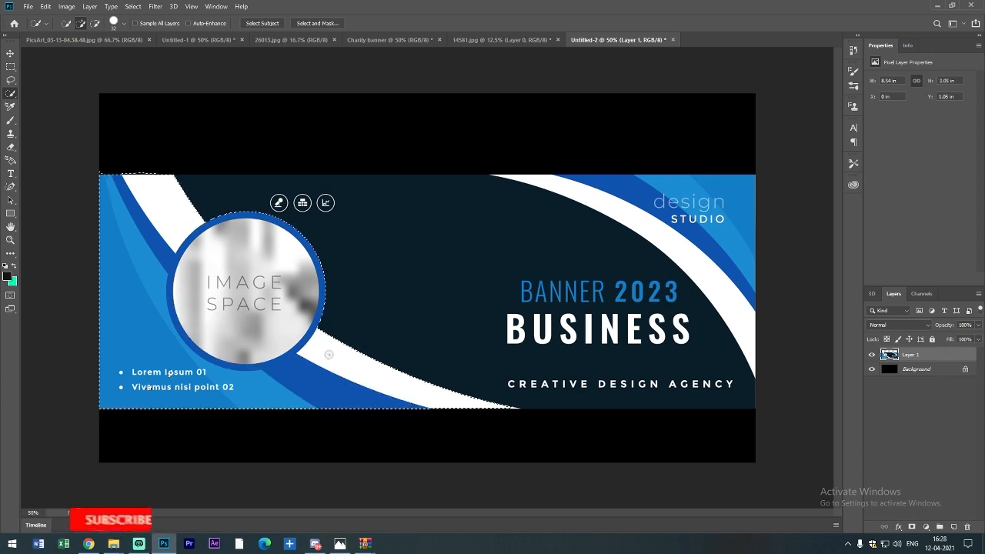
Extend the selection into the white curve's pointed lower tip using smaller Quick Selection brush sizes of 6 px and 2 px.
scroll(521, 411, up, 5)
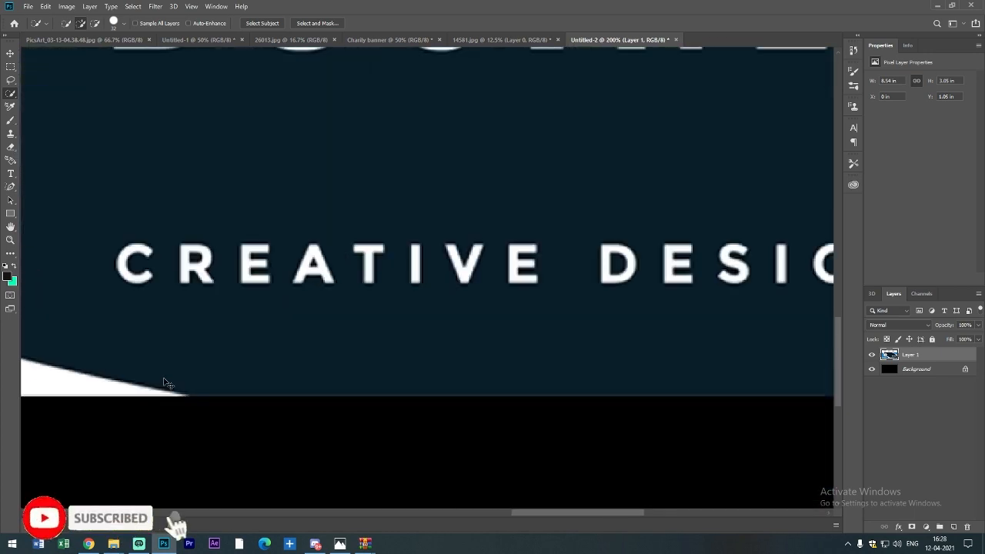
click(115, 23)
key(Return)
scroll(403, 369, up, 3)
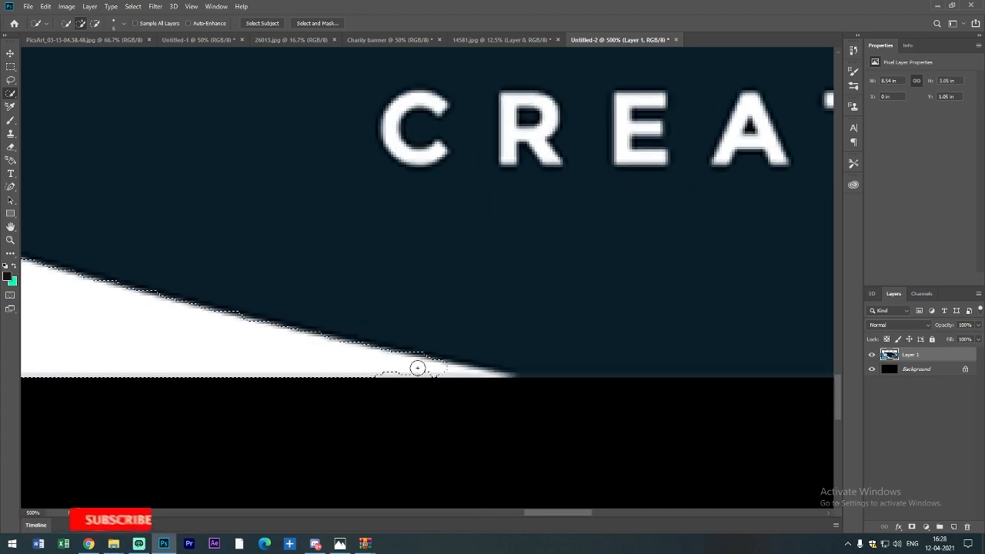
scroll(549, 390, up, 2)
right_click(574, 323)
click(114, 23)
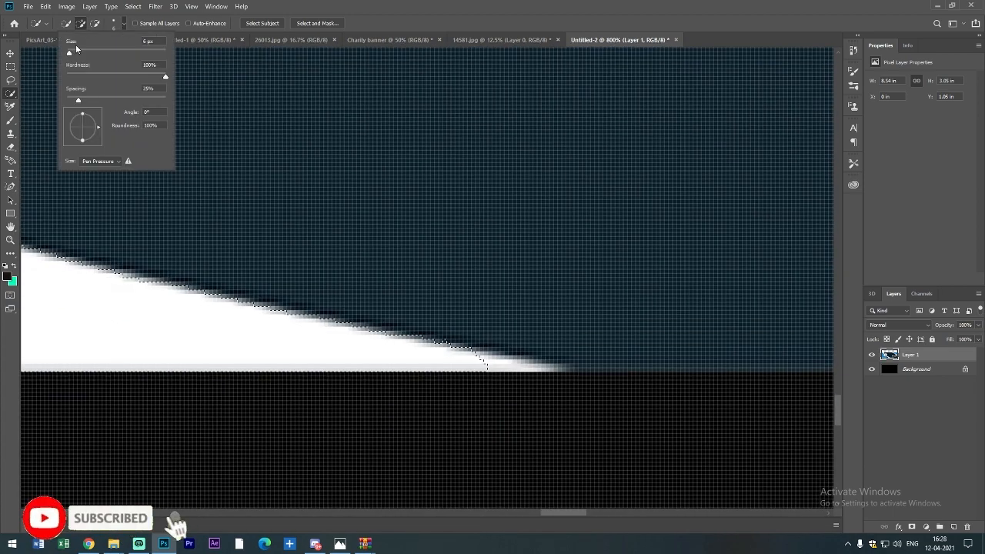
click(513, 367)
scroll(514, 367, down, 6)
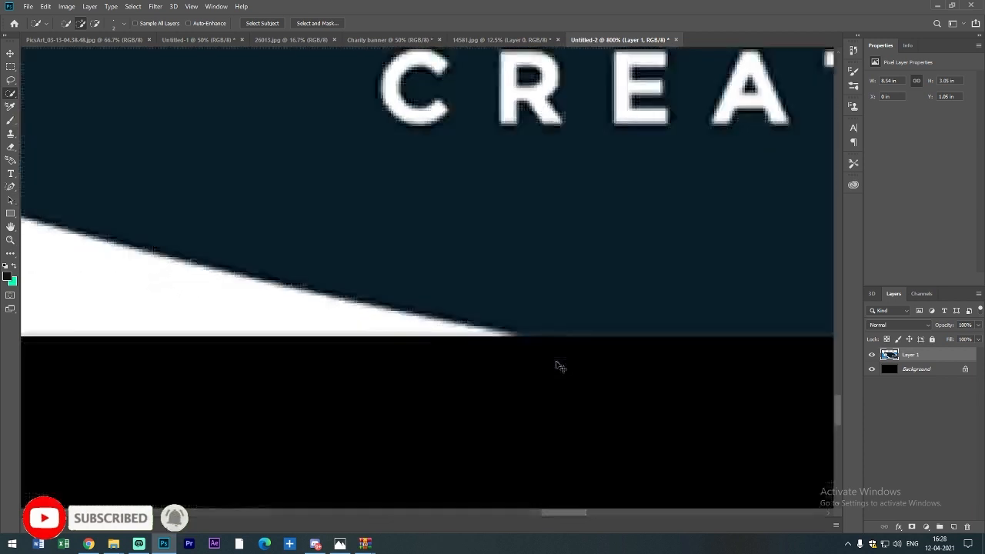
right_click(347, 314)
key(Escape)
Bring the selected left section of the business banner into the Charily banner document as a new layer.
key(v)
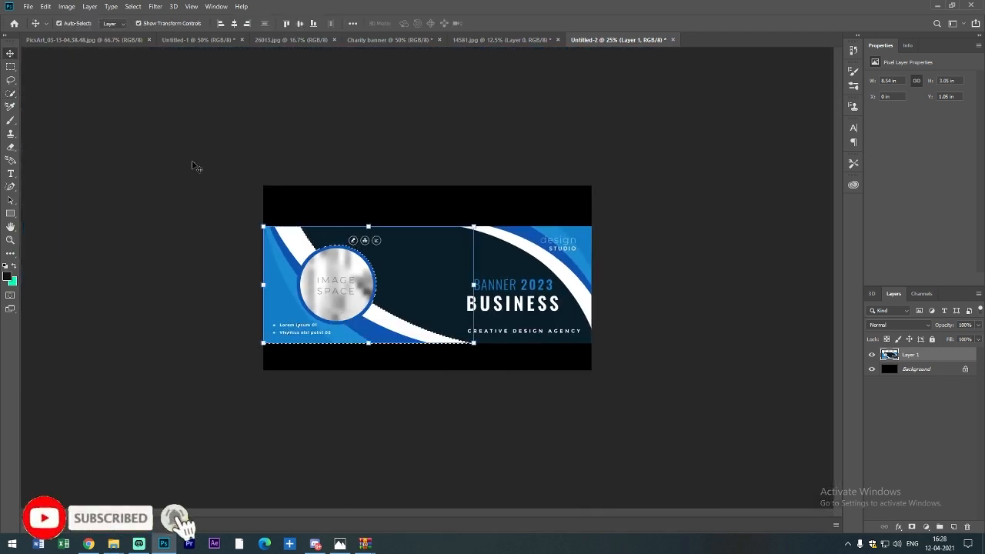
right_click(295, 276)
click(314, 288)
drag(312, 293, 358, 300)
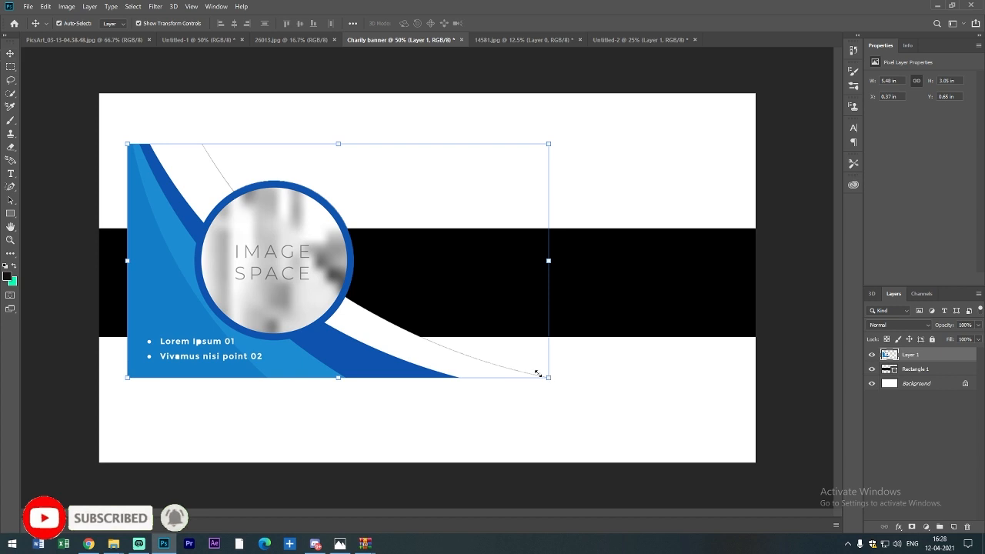
Scale the blue curved section to about 2.62 x 1.46 in and fit it over the black band's left end.
drag(537, 373, 341, 281)
drag(175, 231, 129, 316)
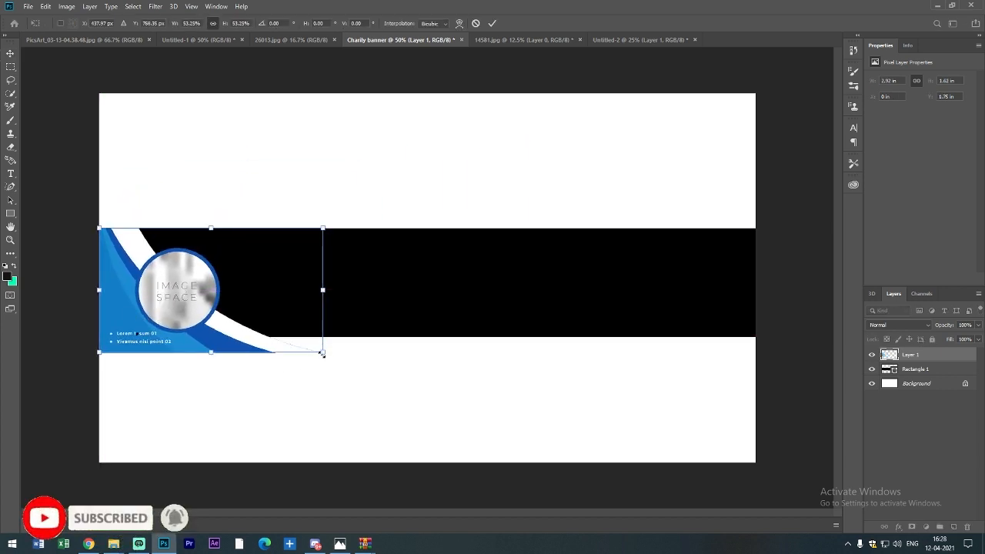
drag(322, 353, 296, 337)
key(Return)
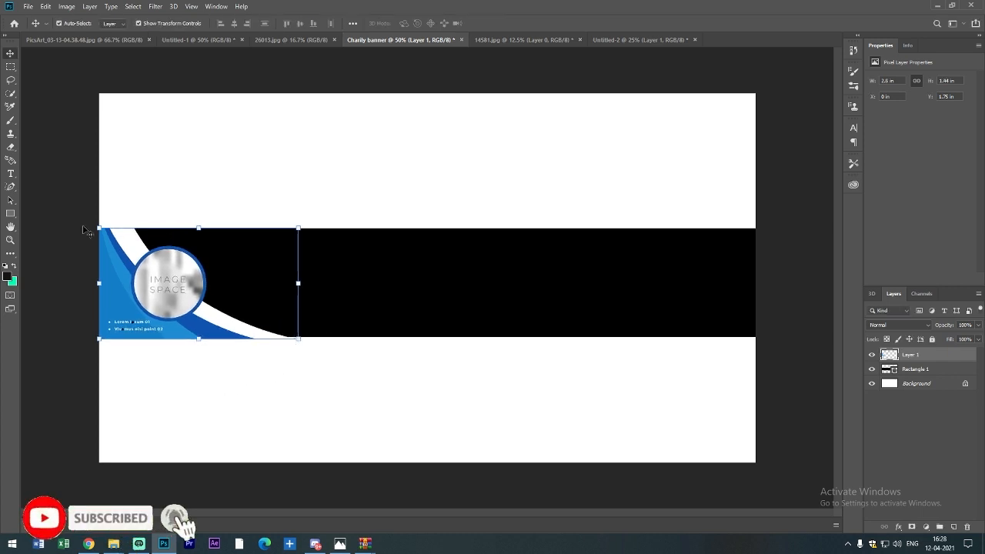
drag(96, 226, 94, 225)
key(Return)
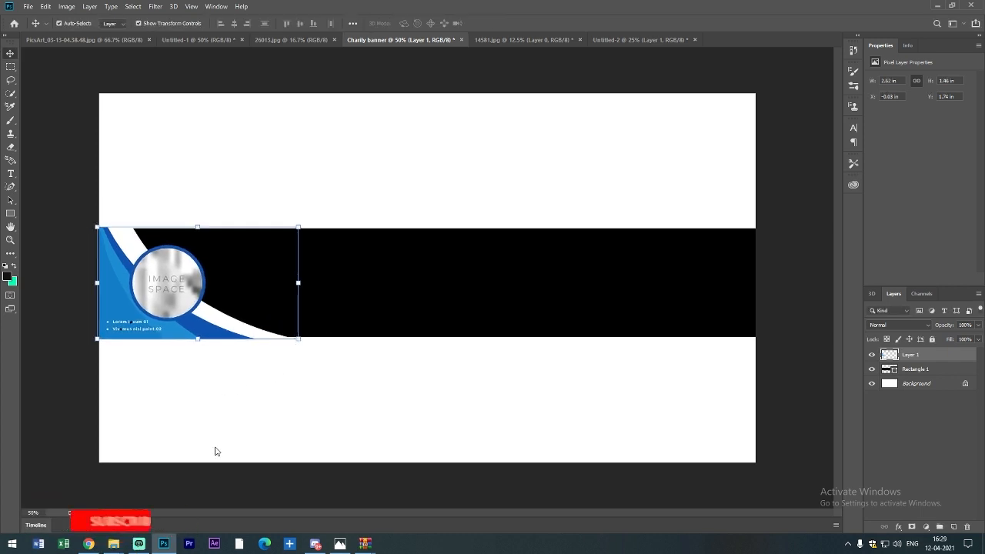
click(397, 447)
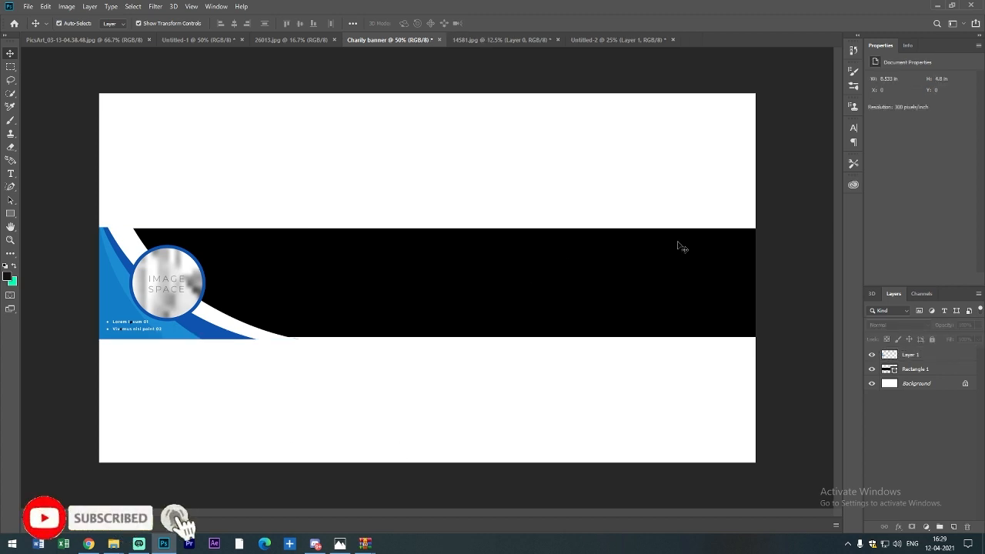
Return to the Untitled-2 document and clear the selection around the banner's left section.
click(500, 39)
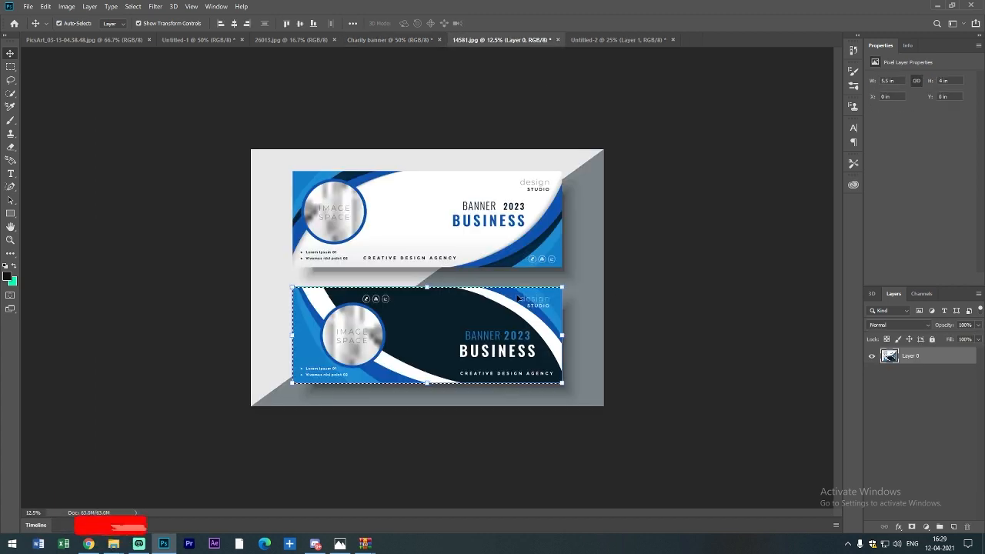
key(ctrl+plus)
click(594, 39)
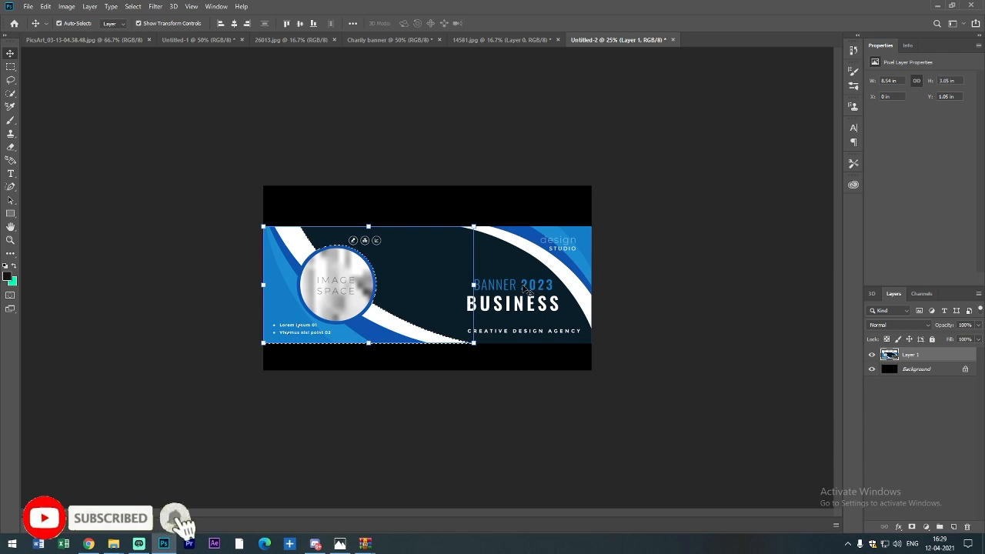
key(ctrl+plus)
key(ctrl+plus)
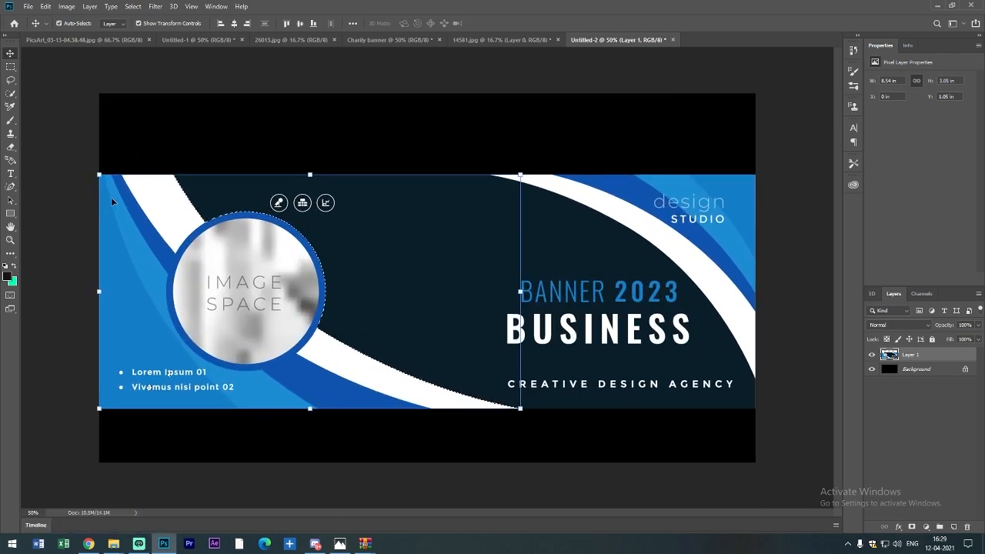
click(11, 67)
drag(76, 95, 882, 516)
click(474, 205)
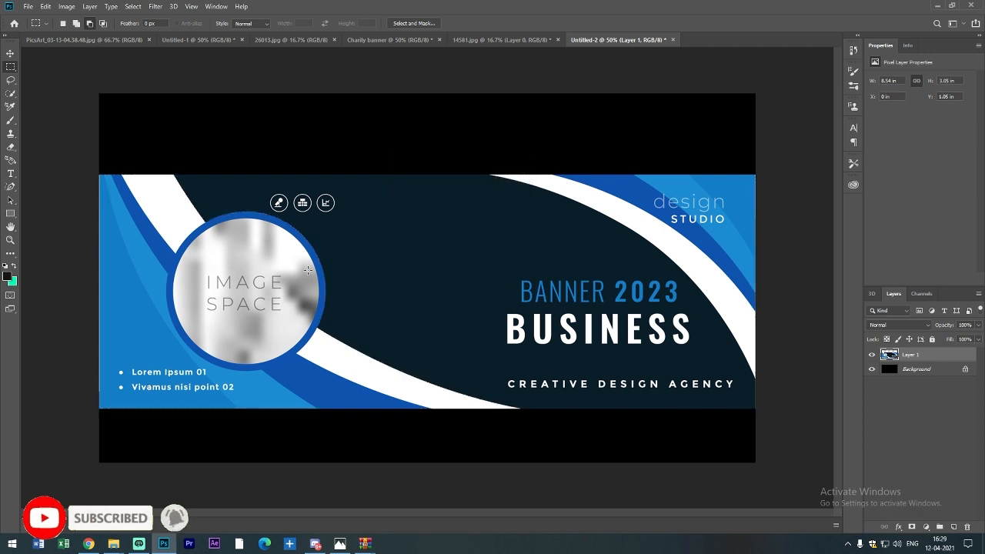
Select the business banner's right curved section, including its white curve and design STUDIO text, using Quick Selection with a 37 px brush.
click(11, 94)
key(ctrl+plus)
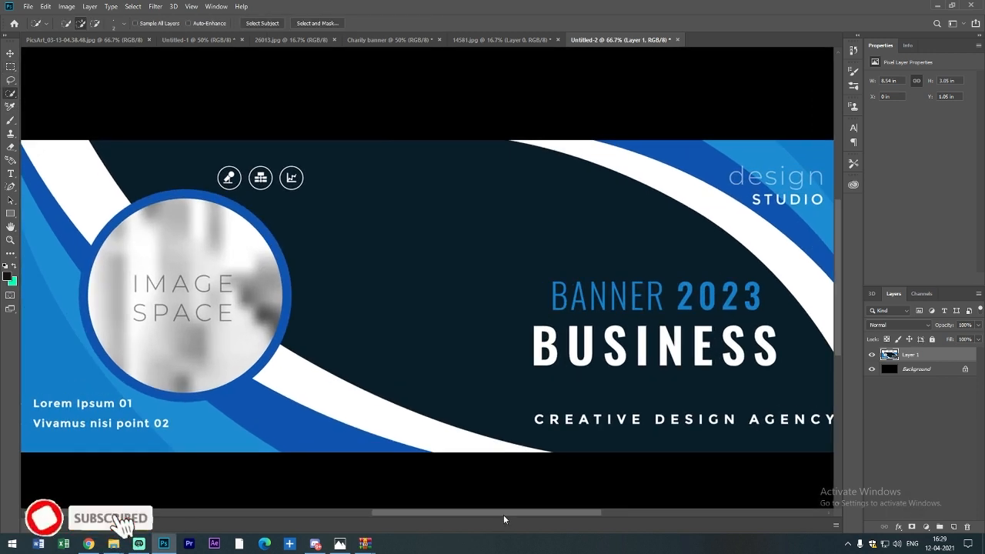
drag(503, 515, 593, 512)
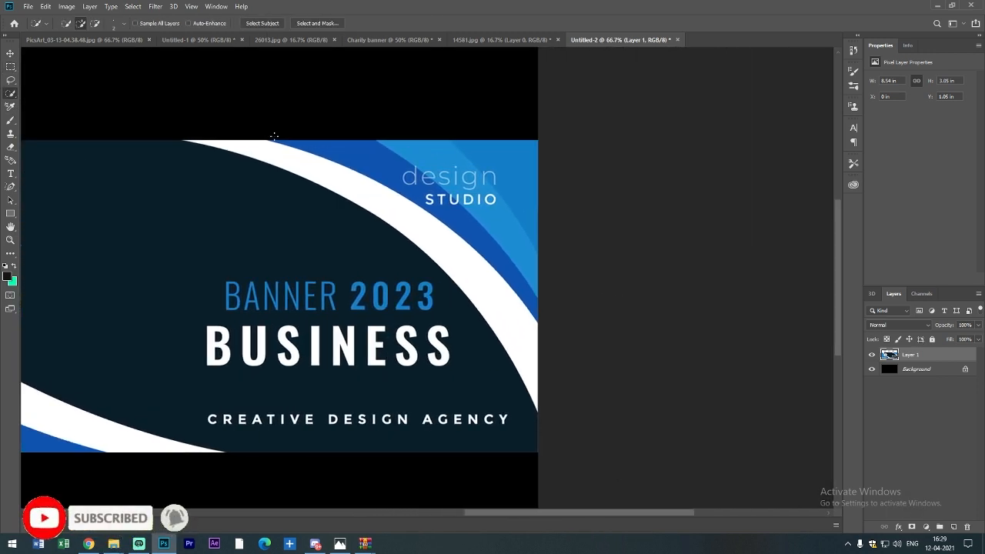
click(116, 28)
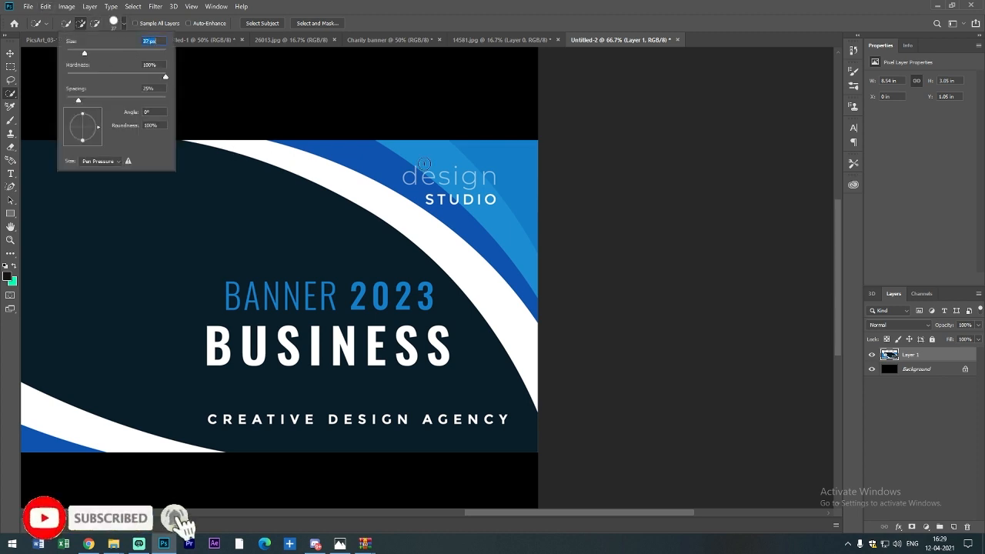
mouse_move(423, 163)
mouse_down()
mouse_move(509, 241)
mouse_move(522, 341)
mouse_move(481, 284)
mouse_move(362, 189)
mouse_move(250, 134)
mouse_move(194, 135)
mouse_move(517, 194)
mouse_up()
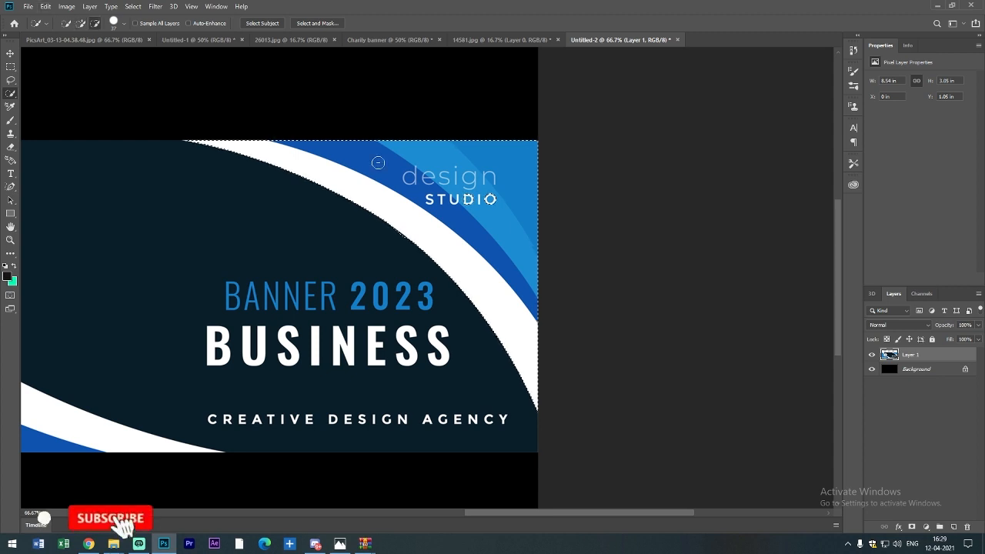
mouse_move(377, 161)
mouse_down()
mouse_move(484, 204)
mouse_move(436, 200)
mouse_up()
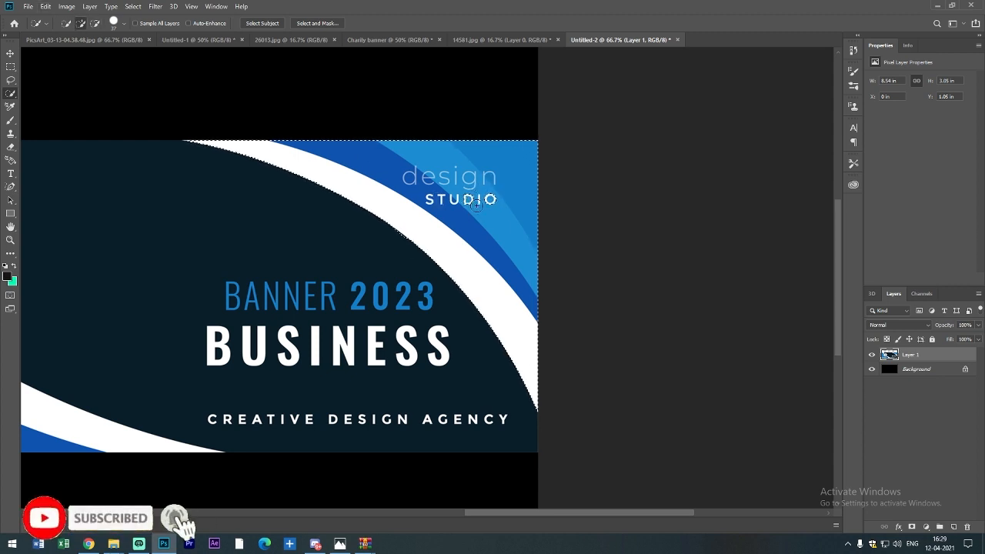
key(ctrl+z)
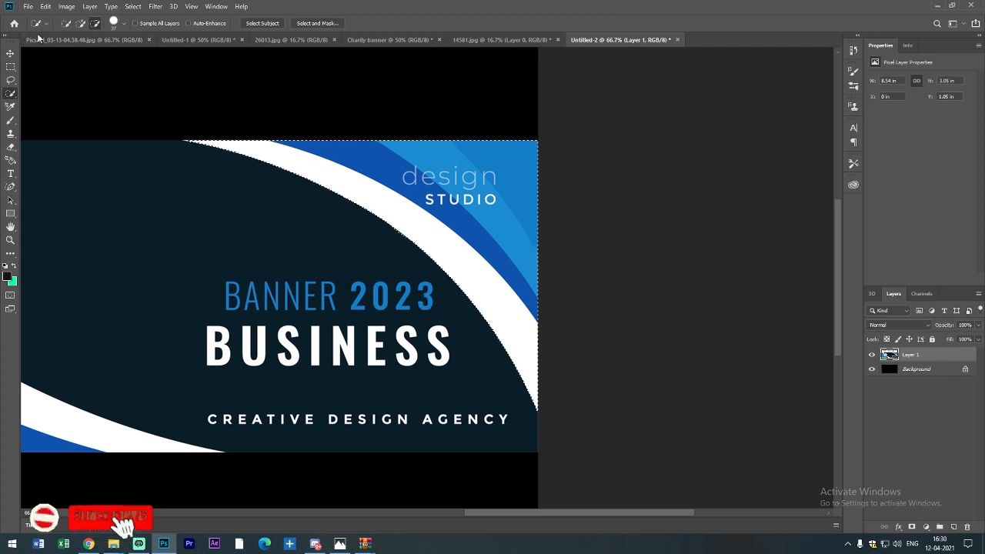
Bring the selected right section of the business banner into the Charily banner document as a new layer.
key(v)
mouse_move(479, 264)
mouse_down()
mouse_move(485, 323)
mouse_move(329, 29)
mouse_up()
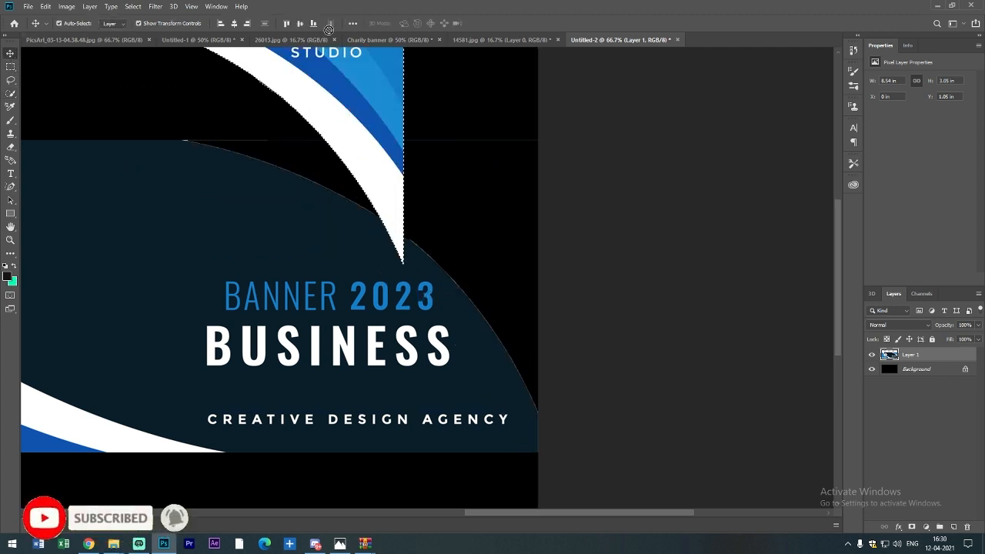
drag(216, 43, 674, 290)
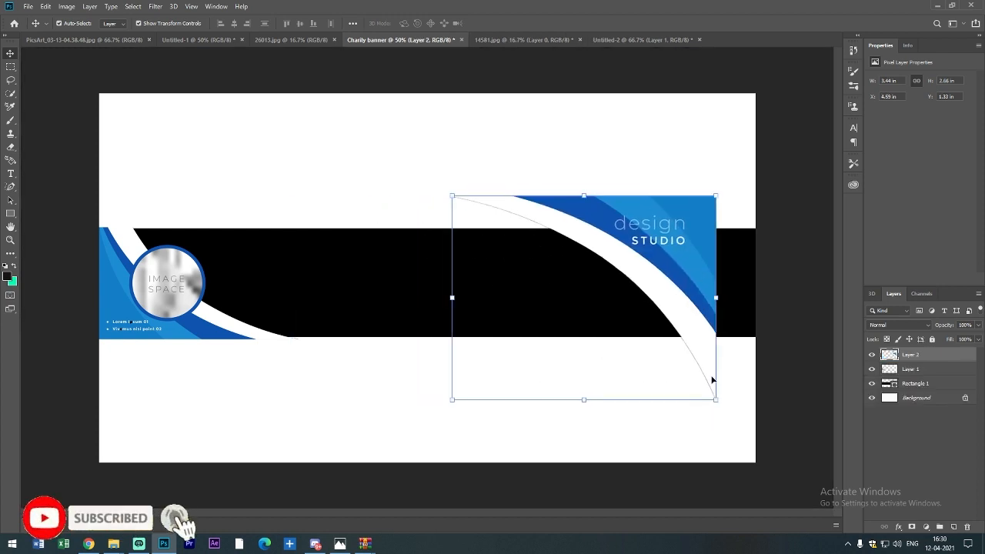
Scale the right curved section down proportionally and place it over the black band's right end.
drag(716, 398, 620, 320)
drag(602, 254, 741, 275)
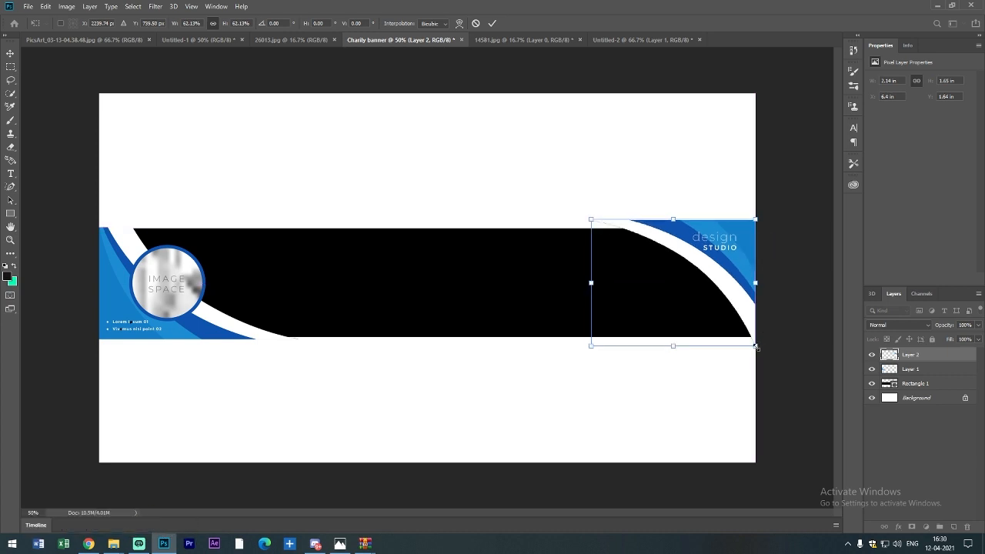
drag(756, 348, 751, 344)
drag(739, 296, 747, 286)
key(Return)
click(723, 394)
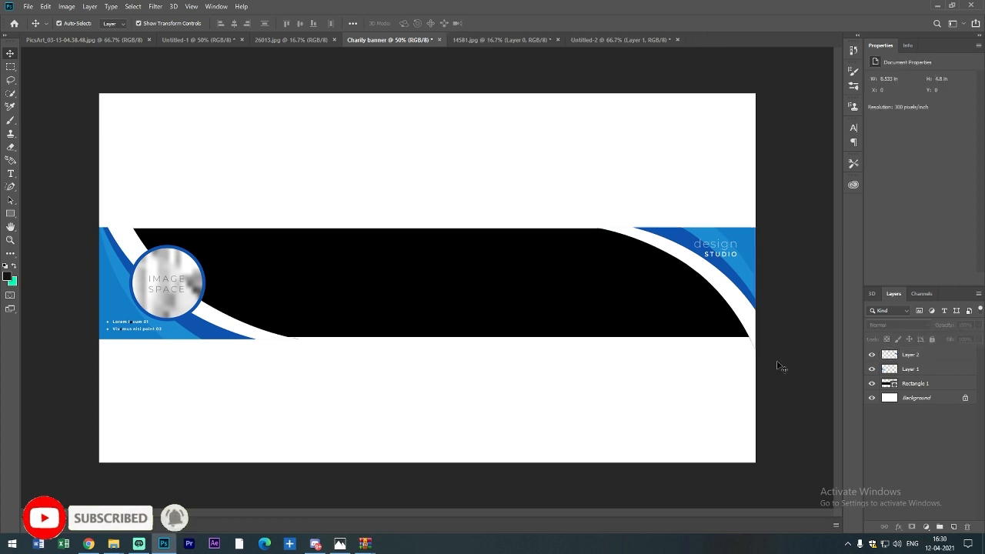
Refine the right curved section's fit on the black band, sizing it to about 1.92 x 1.46 in.
key(ctrl+1)
drag(418, 518, 556, 492)
key(ctrl+plus)
key(ctrl+minus)
key(ctrl+minus)
key(ctrl+minus)
key(ctrl+minus)
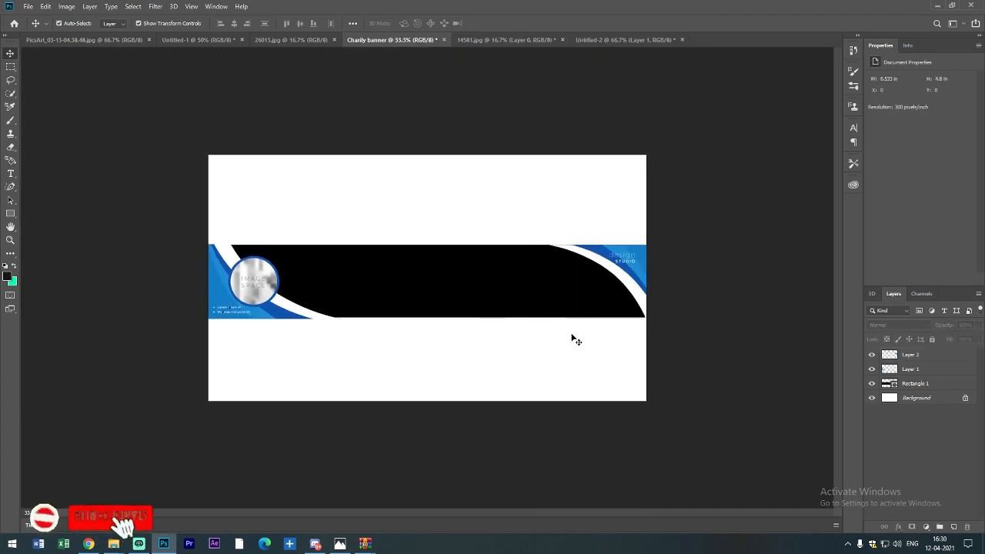
key(ctrl+plus)
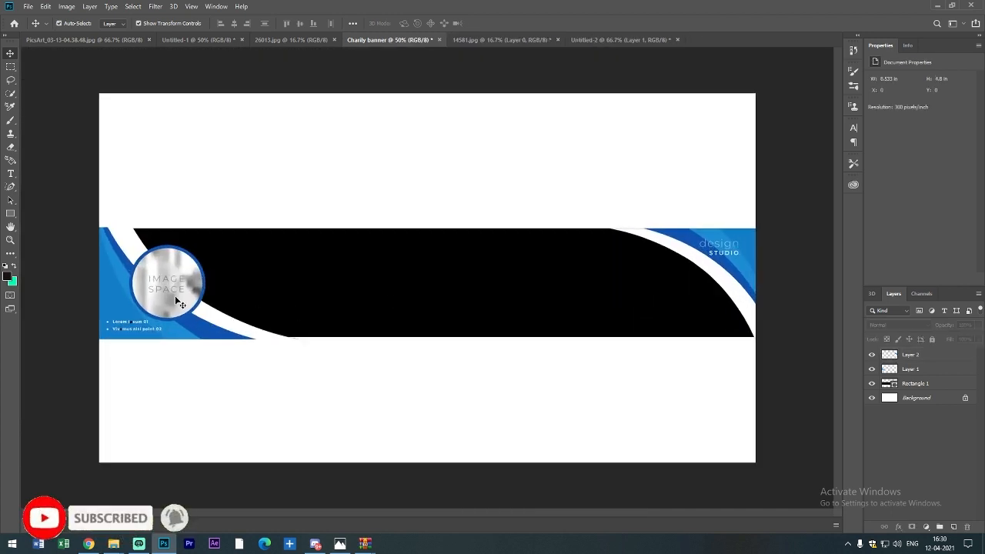
click(707, 233)
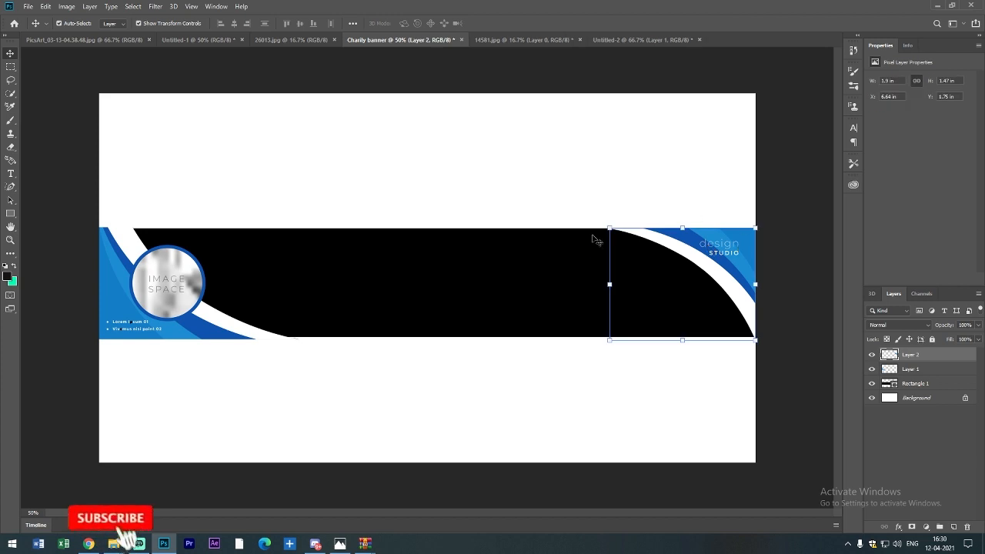
drag(681, 226, 682, 224)
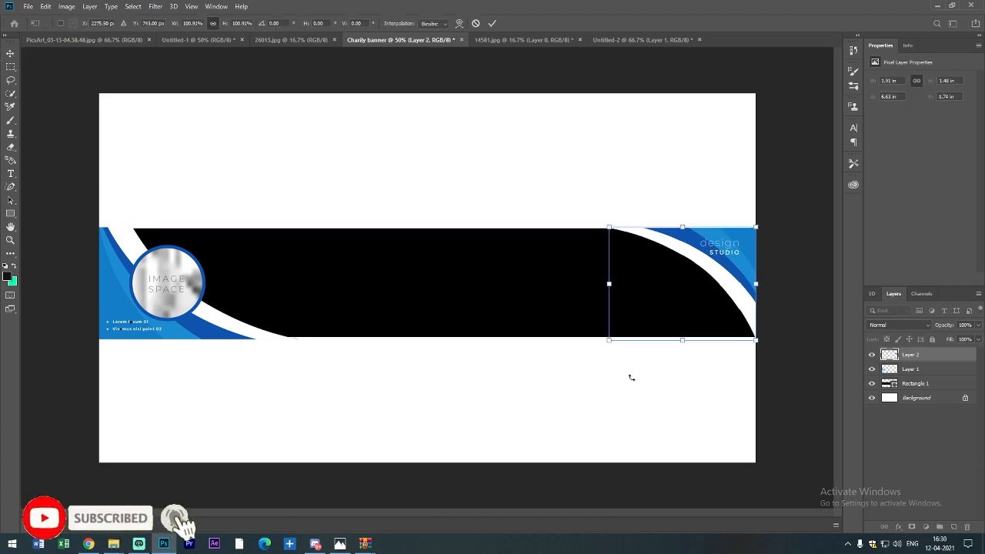
key(Return)
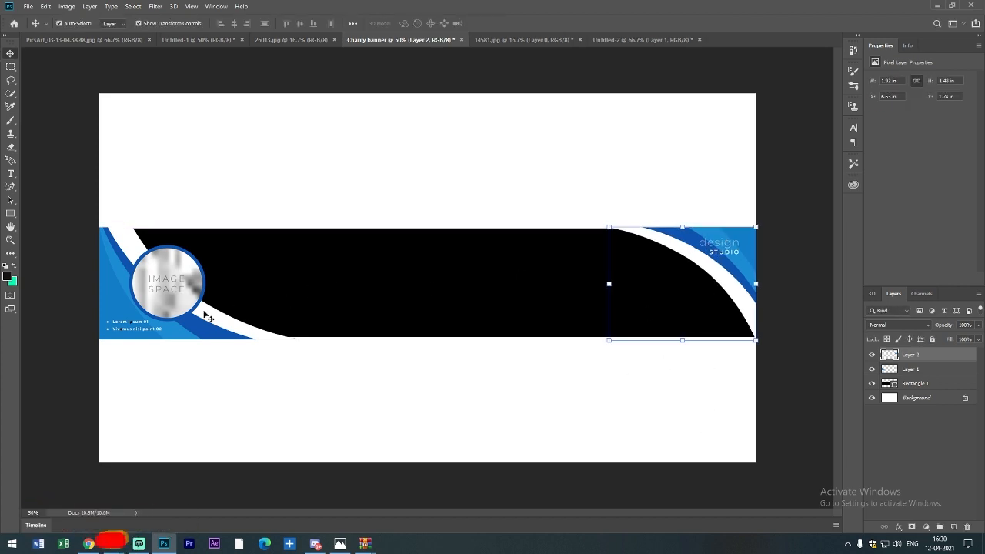
Trace a freeform pen path around the "Lorem Ipsum 01" line and convert it into a new selection with 0 px feather.
key(ctrl+plus)
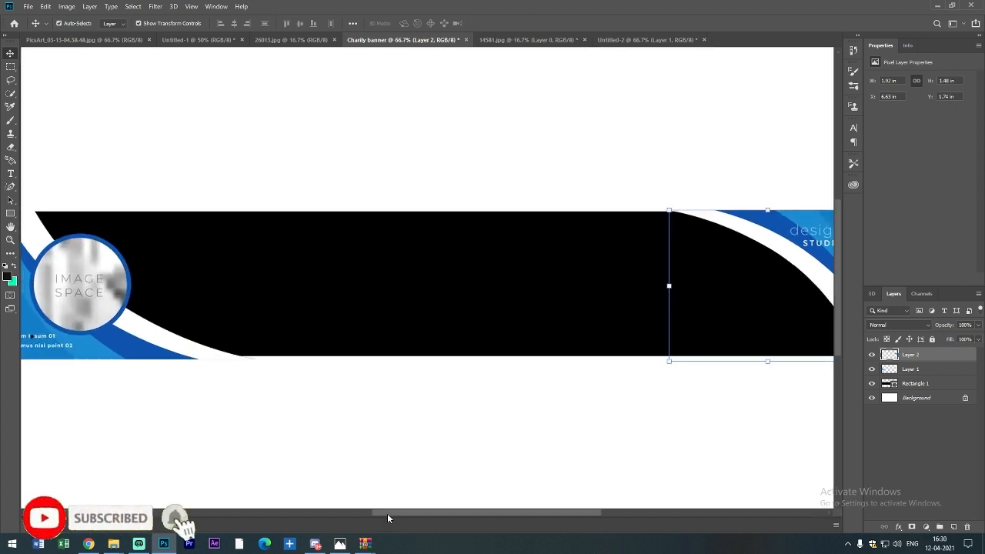
key(ctrl+plus)
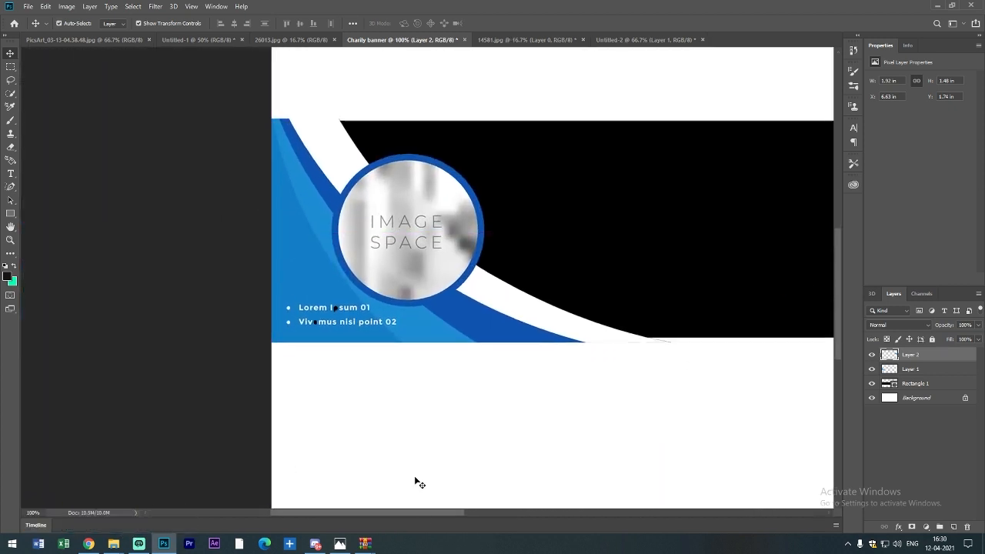
key(ctrl+plus)
key(ctrl+plus)
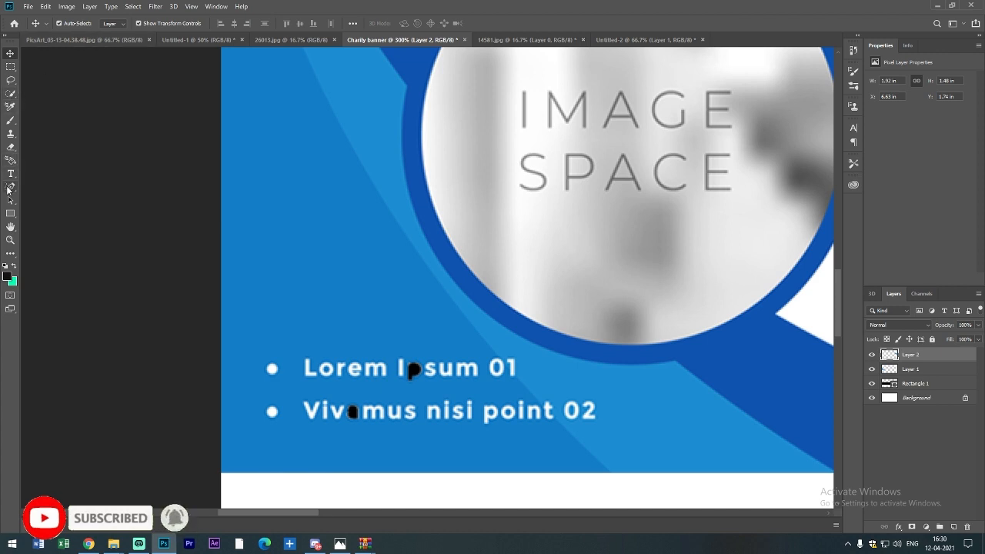
right_click(9, 188)
click(67, 196)
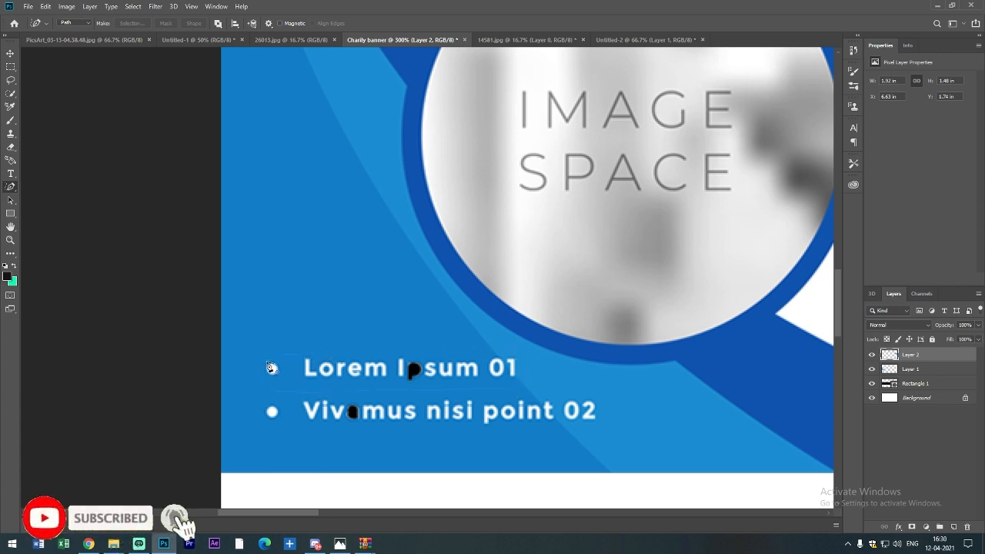
right_click(333, 378)
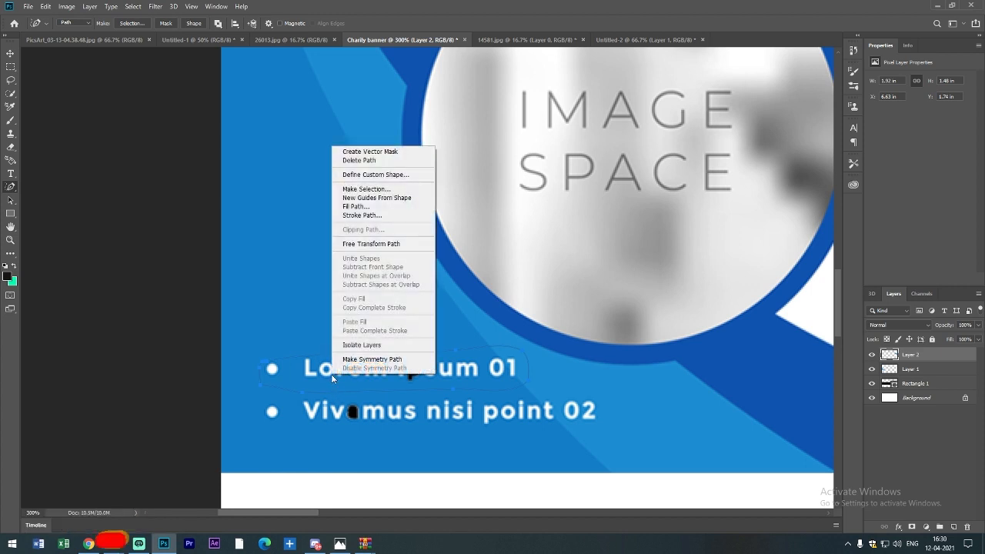
click(362, 189)
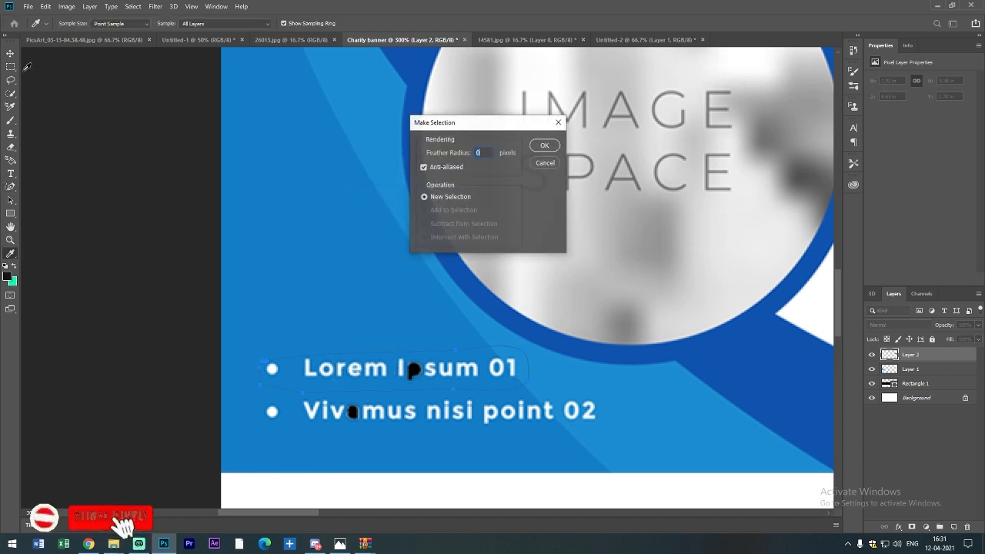
click(544, 147)
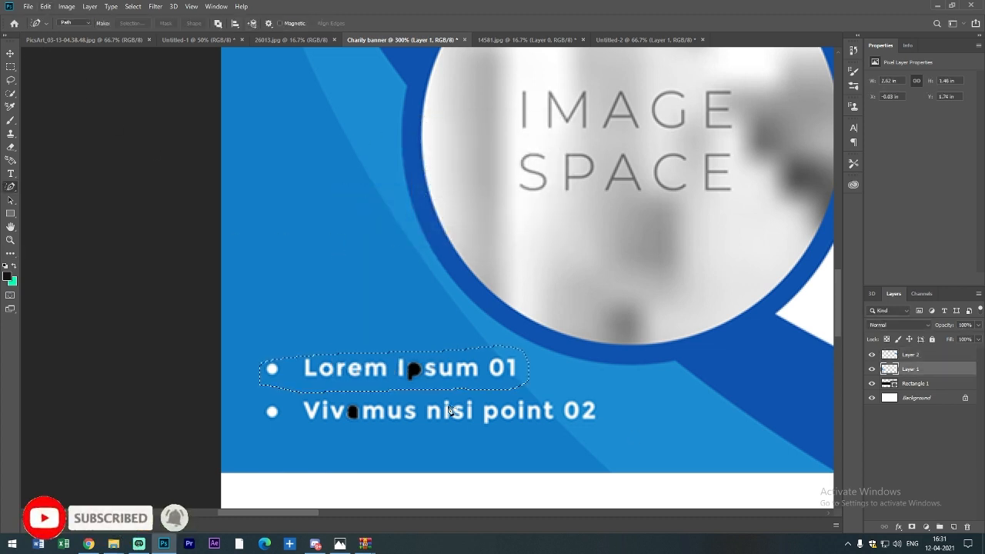
Remove the "Lorem Ipsum 01" line from the left section's layer by filling the selection from its blue surroundings.
click(45, 6)
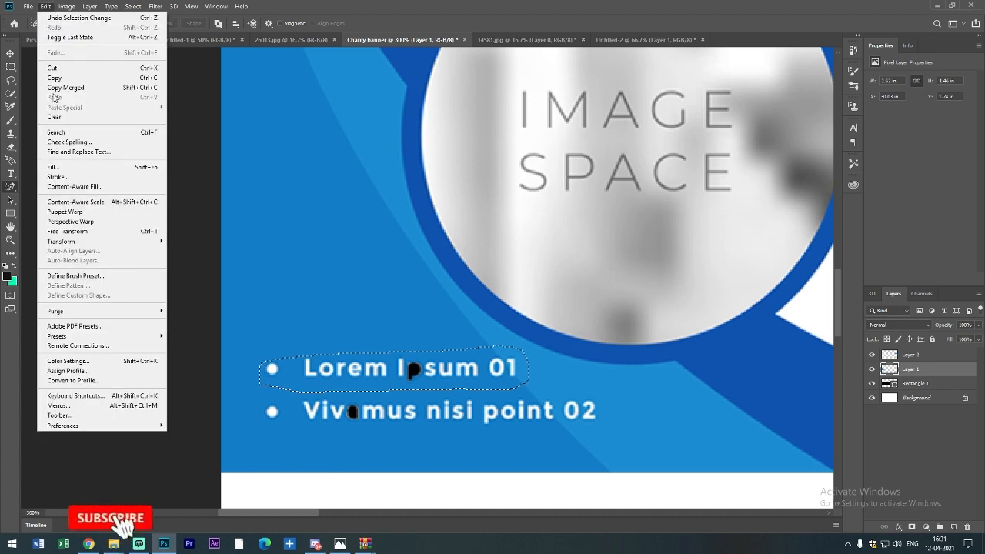
click(74, 169)
click(557, 145)
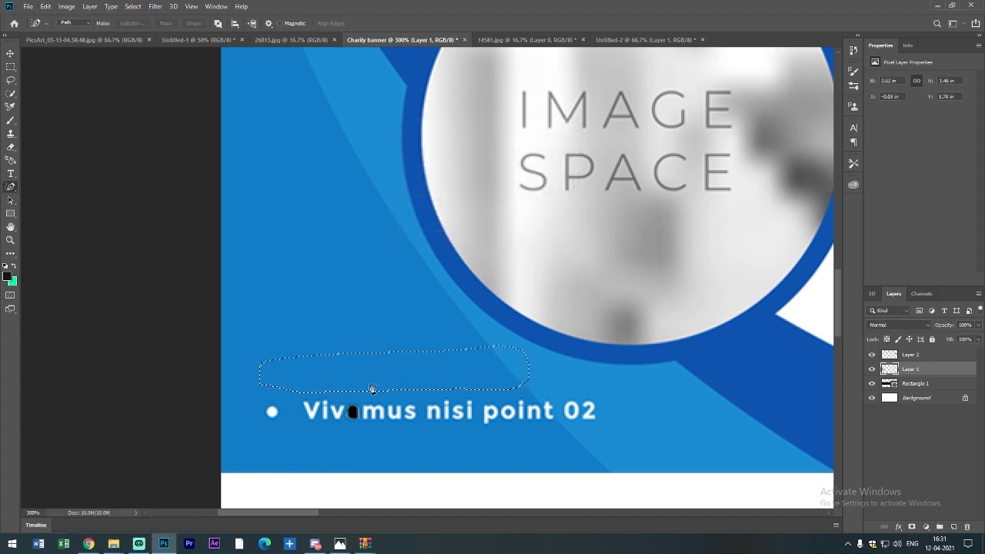
key(ctrl+d)
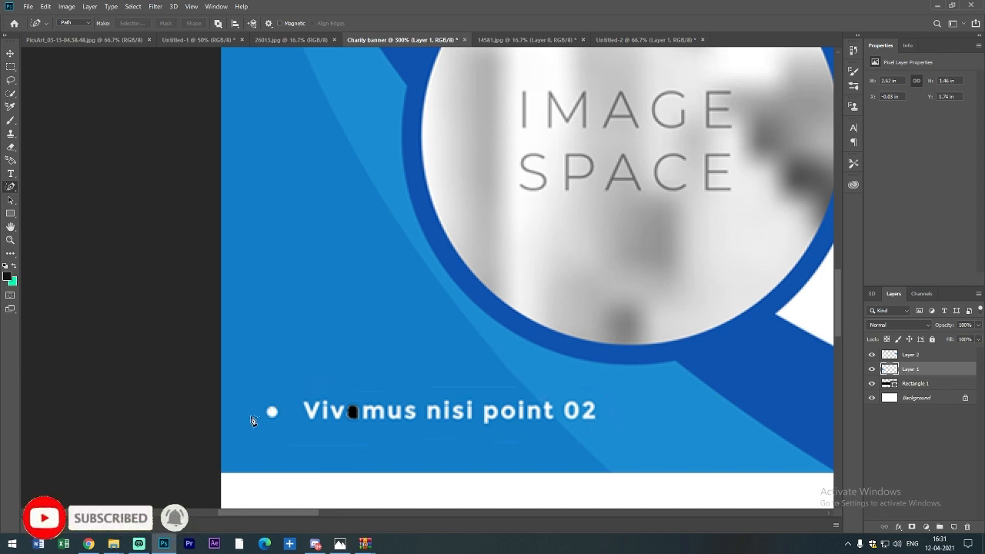
Select the "Vivamus nisi point 02" line with a freeform path and remove it using a Content-Aware fill at 100% opacity.
key(ctrl+z)
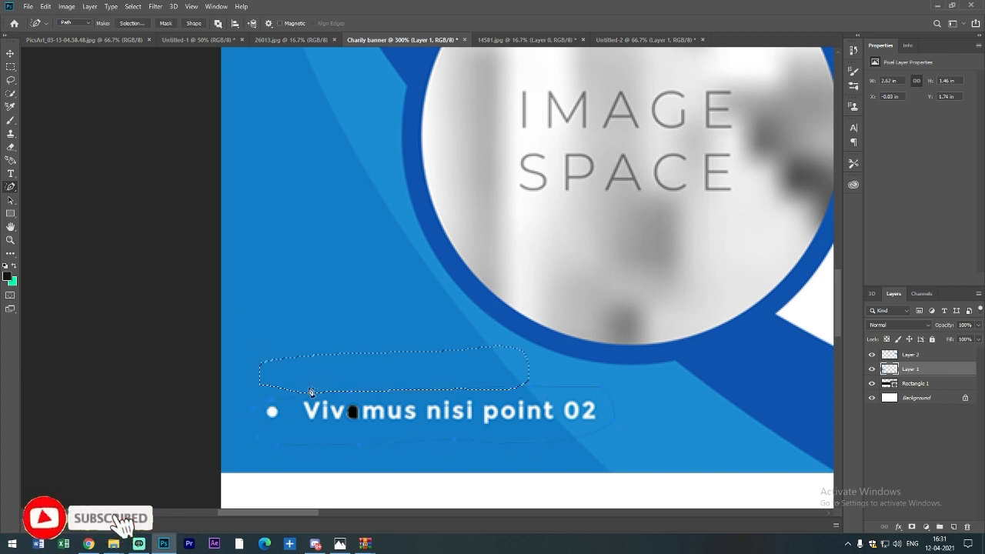
right_click(302, 424)
click(342, 237)
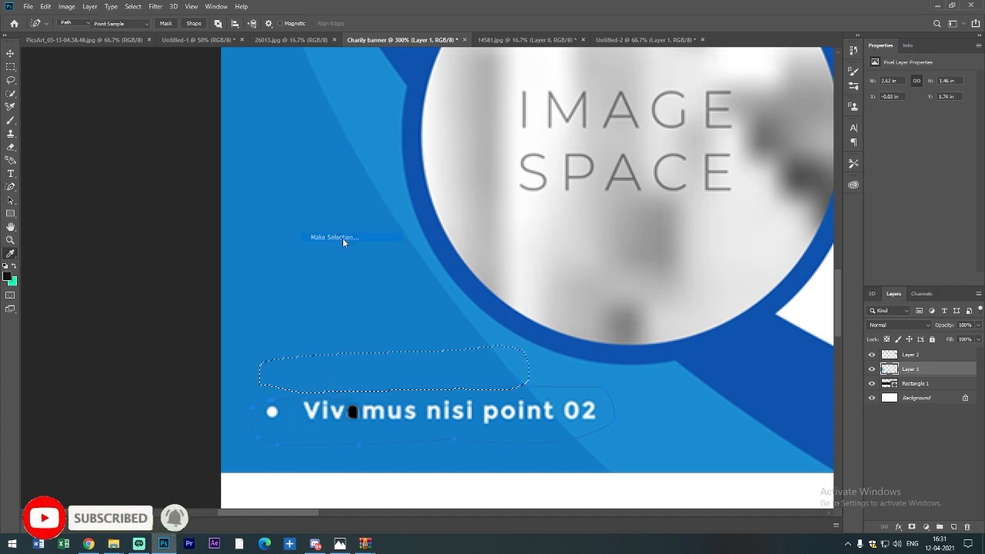
click(546, 141)
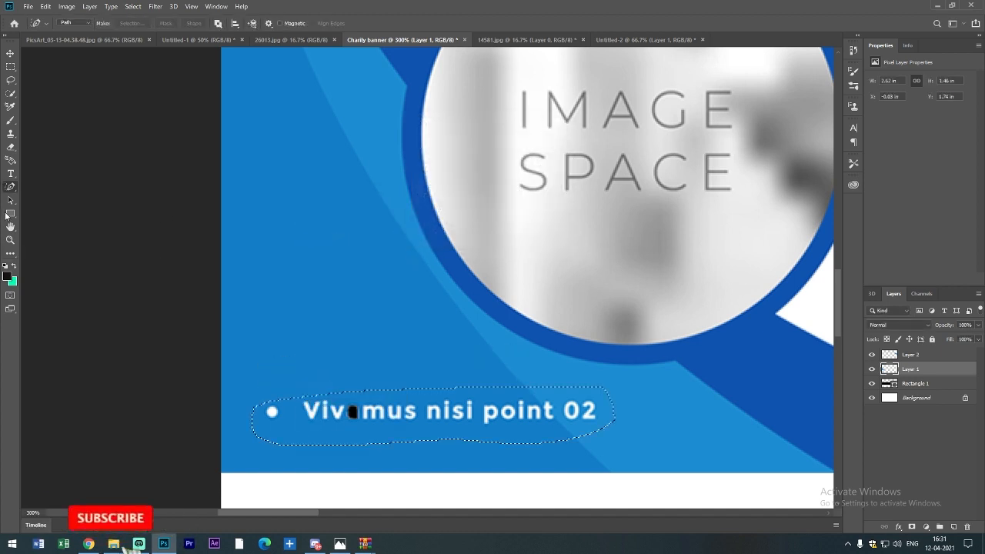
click(46, 7)
click(70, 169)
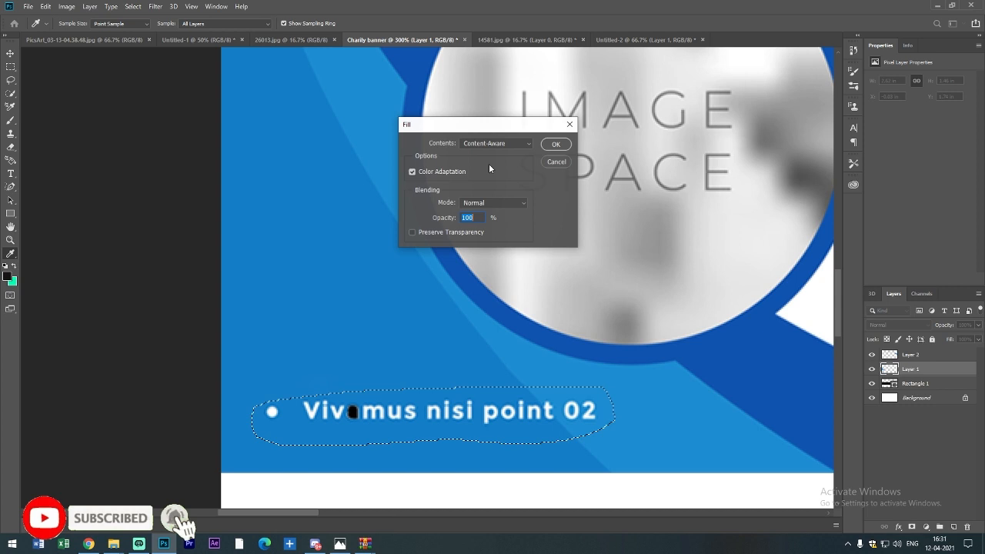
click(556, 143)
Trace a freeform pen path around the "design STUDIO" text in the right curved section and convert it into a selection.
scroll(571, 222, up, 1)
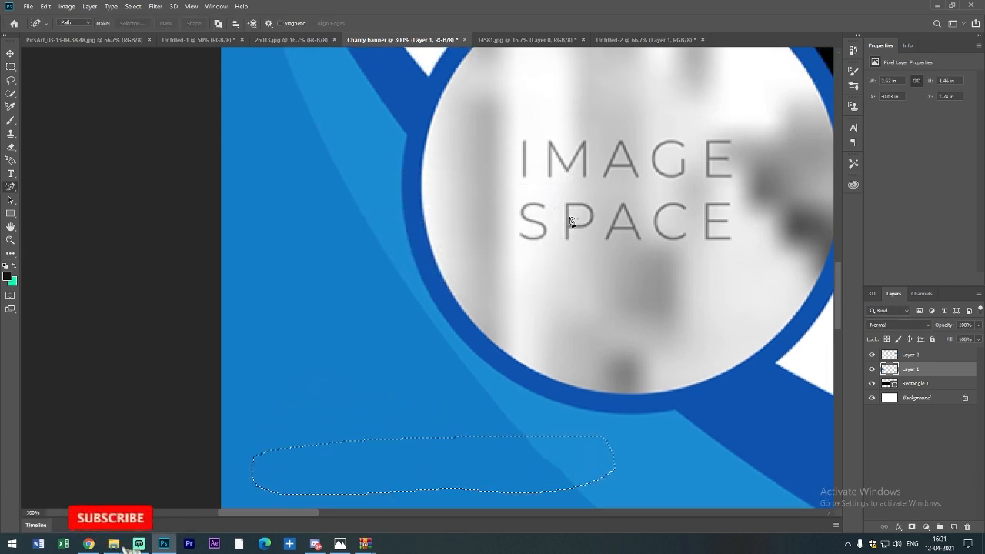
scroll(571, 221, up, 1)
key(ctrl+minus)
key(ctrl+minus)
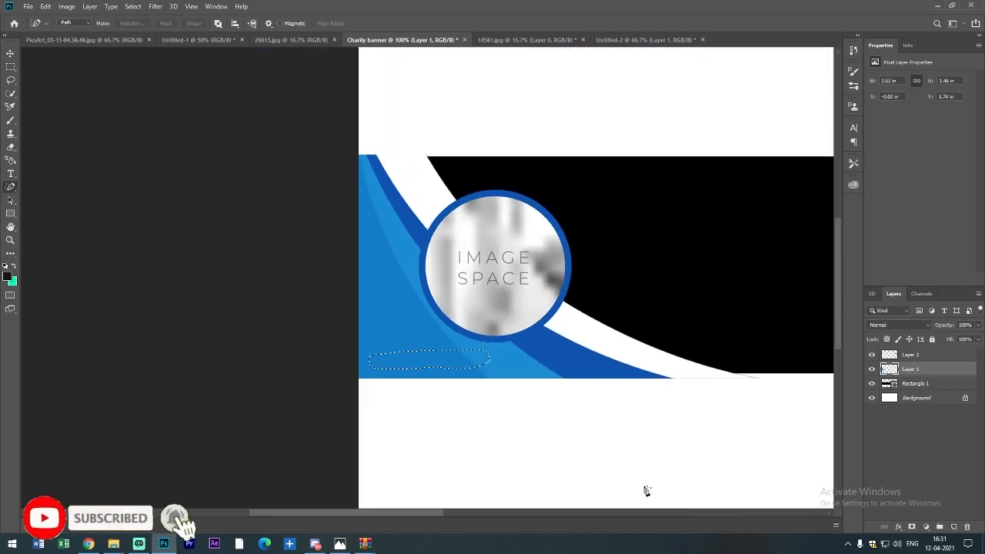
drag(424, 514, 676, 514)
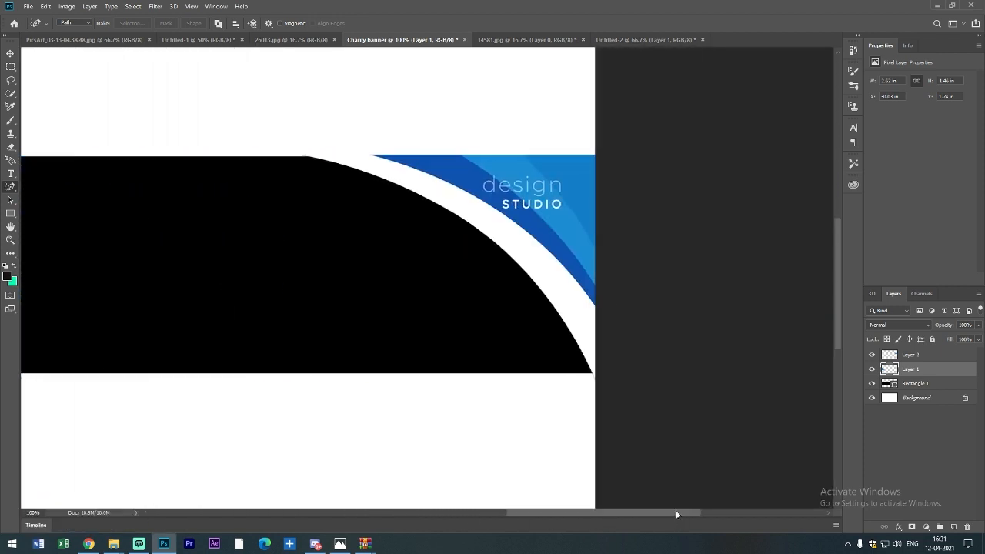
key(ctrl+plus)
key(ctrl+plus)
key(ctrl+plus)
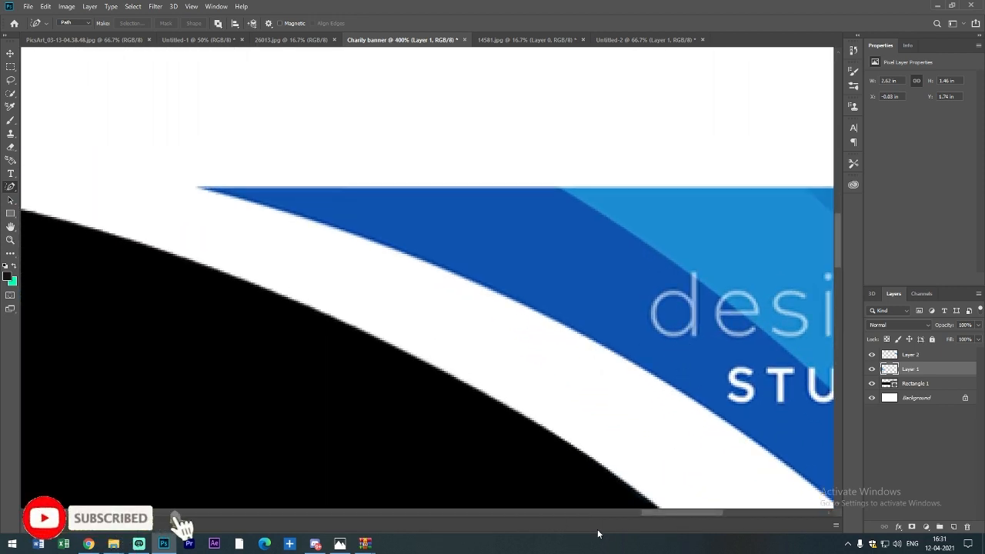
drag(649, 515, 688, 513)
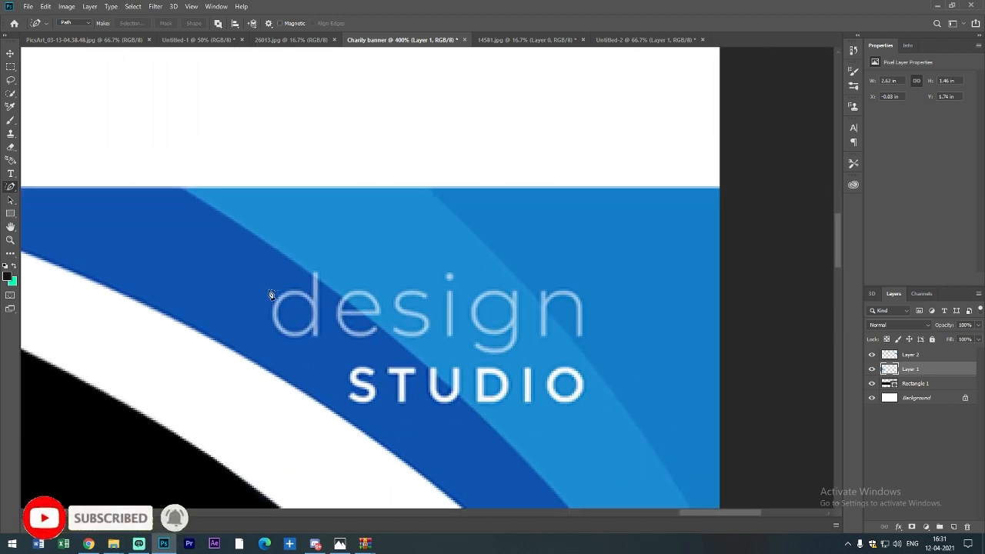
mouse_move(269, 291)
mouse_down()
mouse_move(394, 267)
mouse_move(473, 431)
mouse_up()
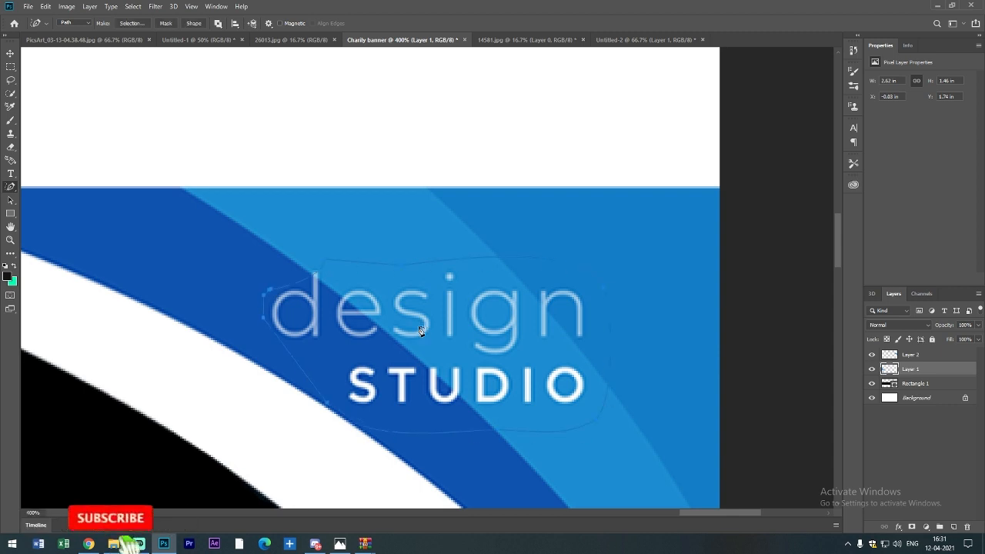
right_click(419, 337)
click(454, 149)
click(543, 146)
Remove the "design STUDIO" text from Layer 2 with a Content-Aware fill and deselect.
click(927, 359)
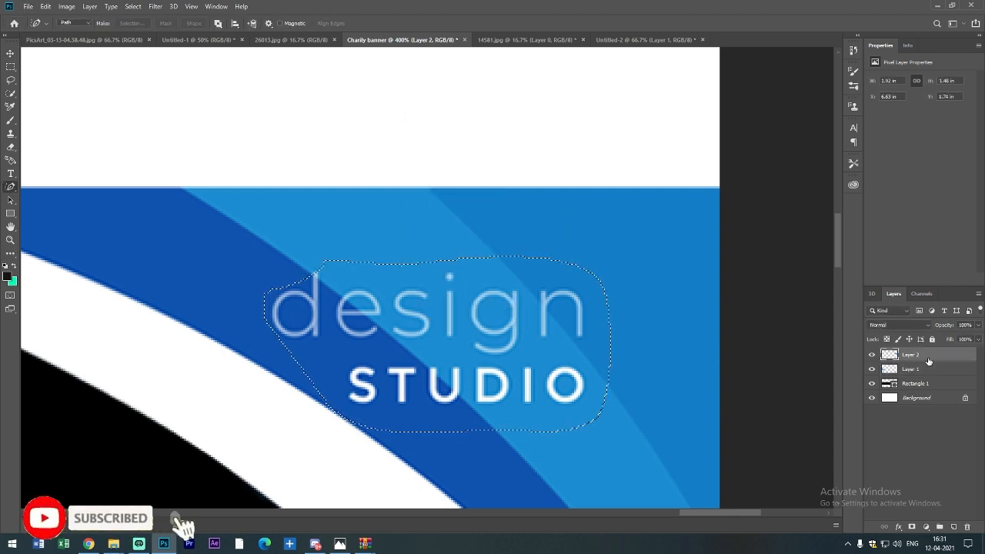
click(45, 6)
click(60, 162)
click(554, 143)
key(ctrl+d)
Select the grey "IMAGE SPACE" placeholder inside the blue ring on Layer 1 with the Quick Selection tool.
key(ctrl+minus)
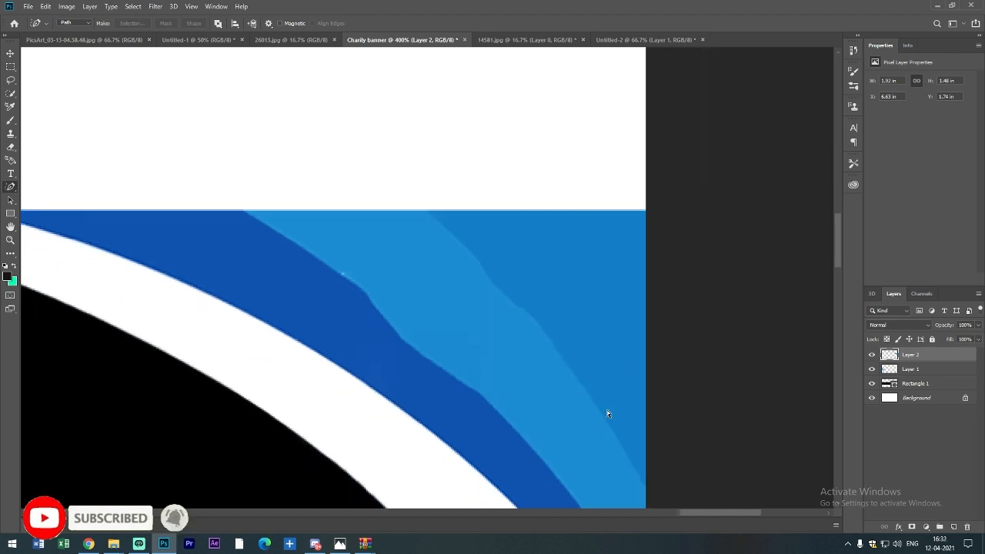
key(ctrl+minus)
key(ctrl+minus)
key(ctrl+minus)
key(ctrl+minus)
drag(618, 511, 490, 493)
key(ctrl+minus)
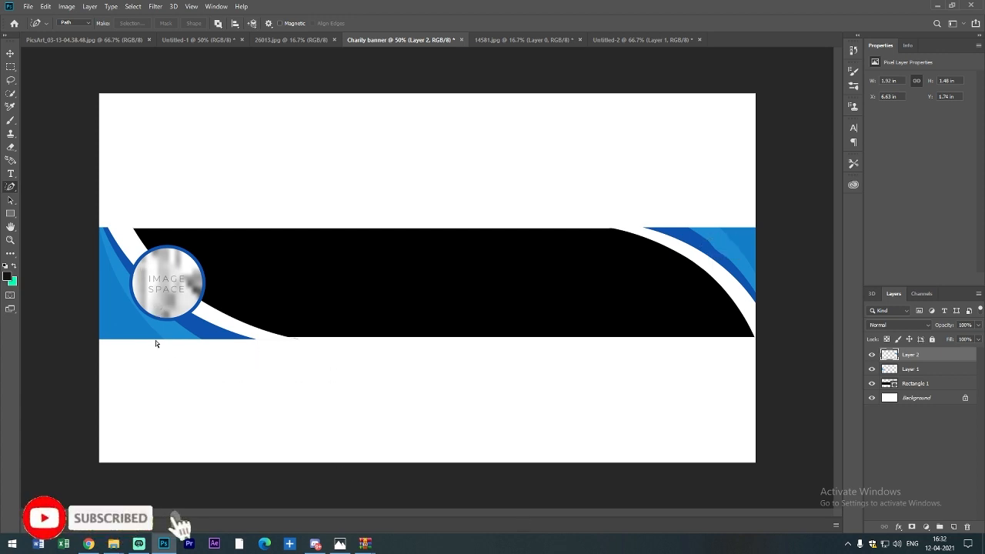
key(ctrl+plus)
key(ctrl+plus)
drag(462, 513, 331, 484)
key(ctrl+plus)
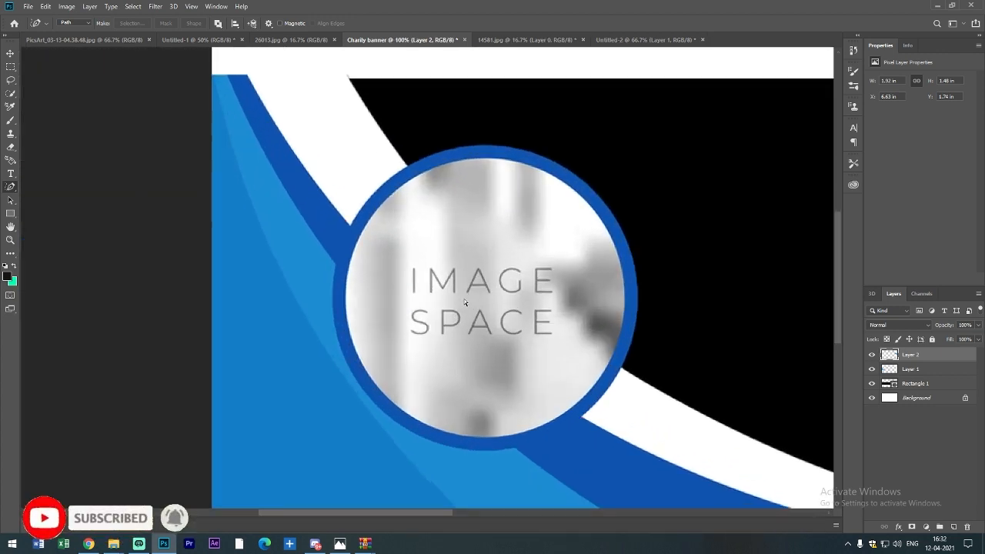
key(ctrl+plus)
key(ctrl+plus)
right_click(14, 96)
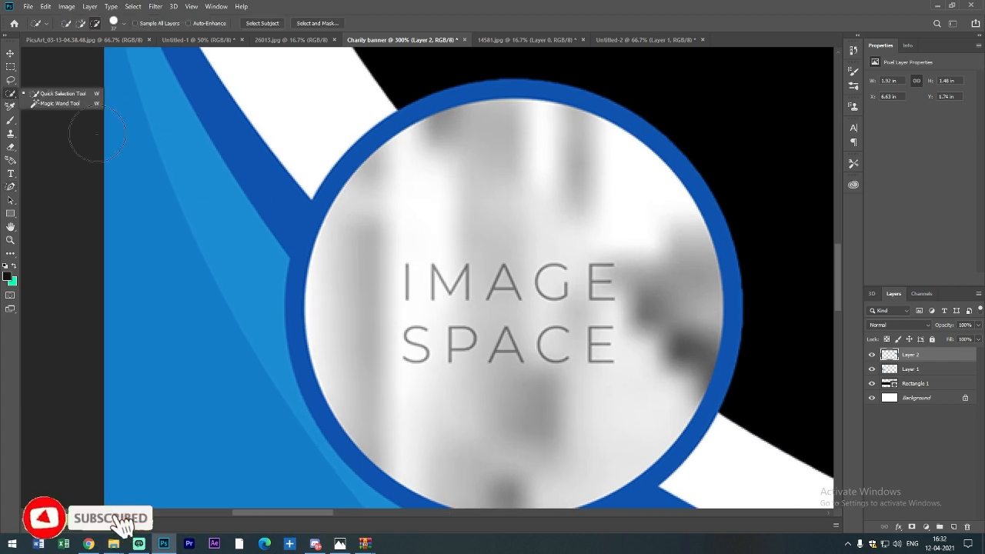
click(46, 93)
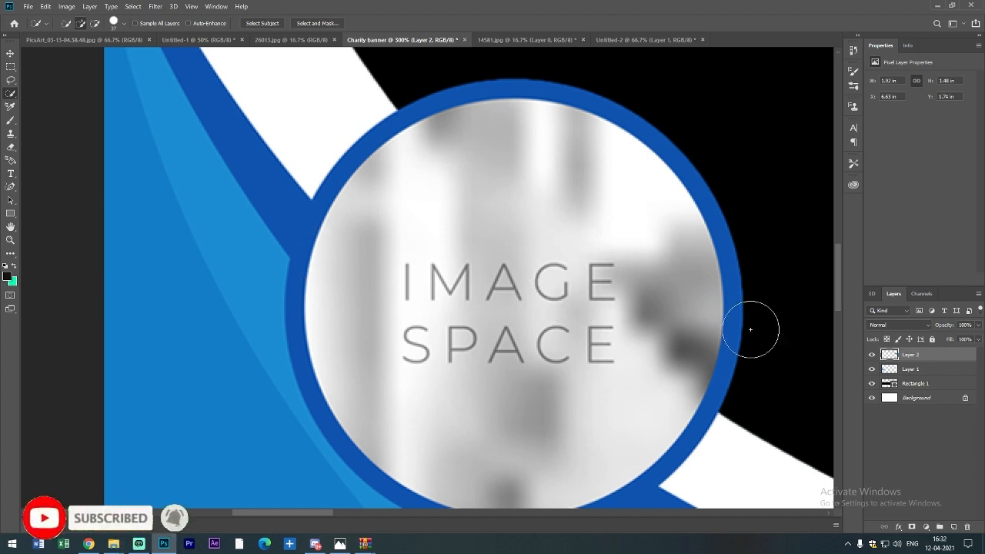
click(908, 370)
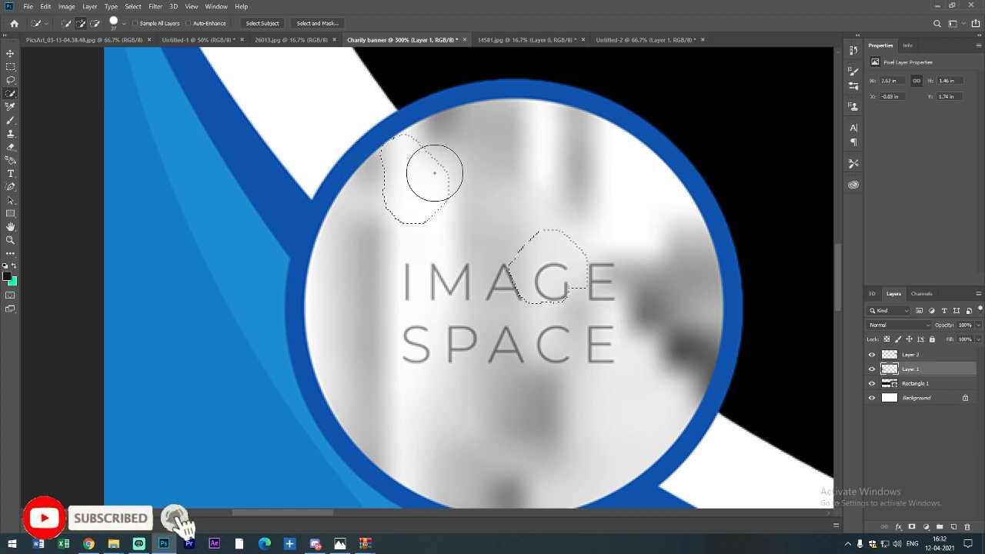
mouse_move(469, 160)
mouse_down()
mouse_move(526, 210)
mouse_move(587, 204)
mouse_up()
mouse_move(634, 238)
mouse_down()
mouse_move(654, 340)
mouse_move(557, 417)
mouse_move(466, 447)
mouse_move(381, 354)
mouse_move(345, 288)
mouse_move(563, 375)
mouse_up()
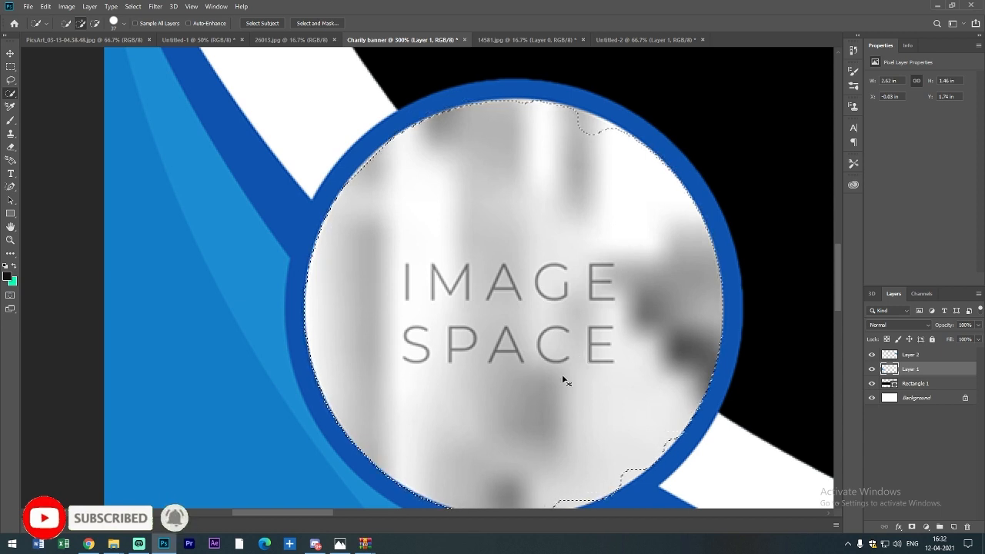
key(ctrl+minus)
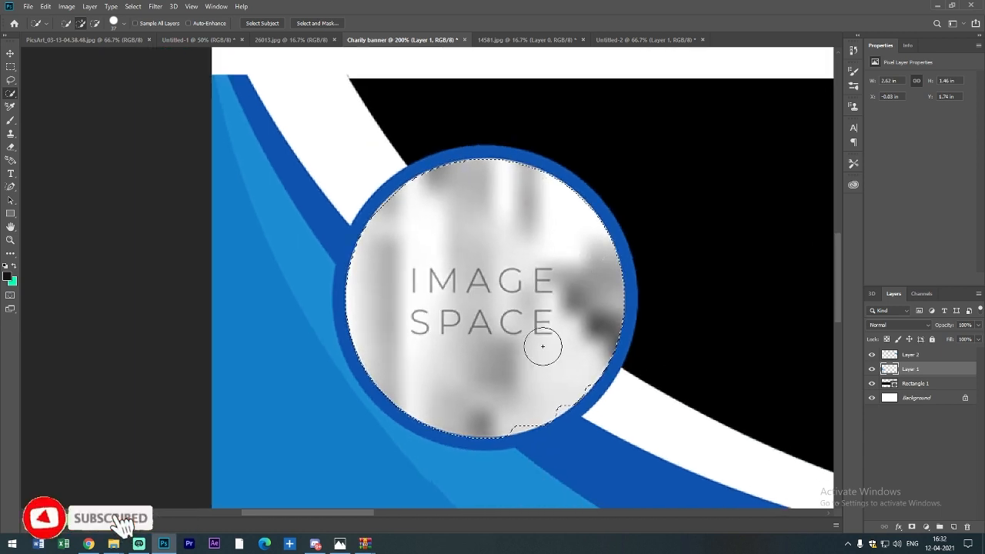
drag(513, 411, 563, 397)
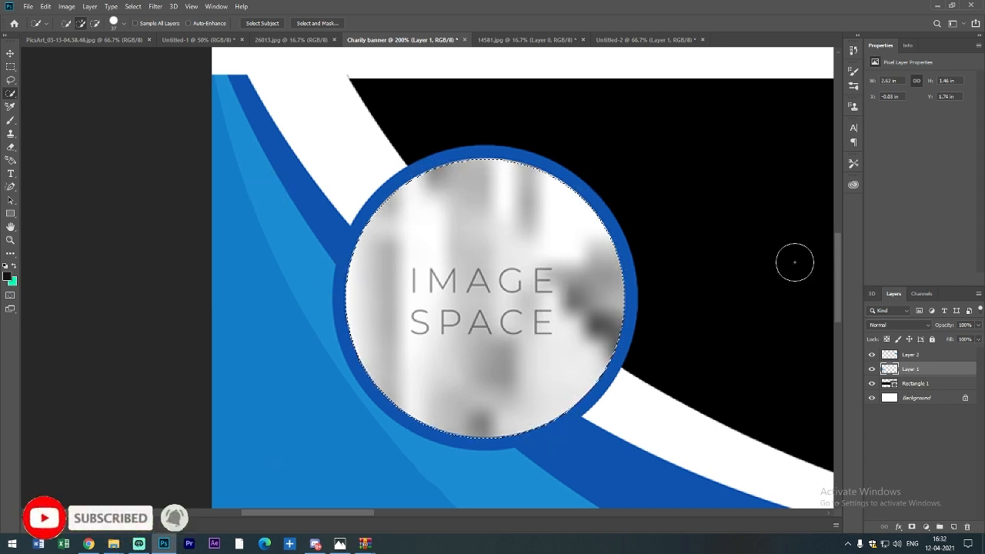
Erase the "IMAGE SPACE" placeholder within the circular selection so only the blue ring remains.
click(10, 147)
mouse_move(400, 185)
mouse_down()
mouse_move(415, 130)
mouse_move(366, 260)
mouse_move(524, 164)
mouse_move(421, 181)
mouse_move(453, 149)
mouse_up()
mouse_move(327, 407)
mouse_down()
mouse_move(428, 238)
mouse_move(399, 228)
mouse_move(428, 232)
mouse_move(557, 154)
mouse_move(541, 197)
mouse_move(467, 232)
mouse_move(438, 229)
mouse_move(538, 187)
mouse_move(489, 209)
mouse_move(596, 221)
mouse_move(600, 287)
mouse_move(575, 199)
mouse_move(566, 217)
mouse_move(623, 346)
mouse_move(599, 380)
mouse_move(508, 405)
mouse_move(519, 433)
mouse_move(386, 410)
mouse_move(420, 350)
mouse_move(517, 355)
mouse_move(477, 289)
mouse_move(443, 305)
mouse_move(429, 294)
mouse_move(620, 264)
mouse_move(551, 253)
mouse_move(548, 348)
mouse_move(507, 374)
mouse_up()
drag(452, 400, 494, 437)
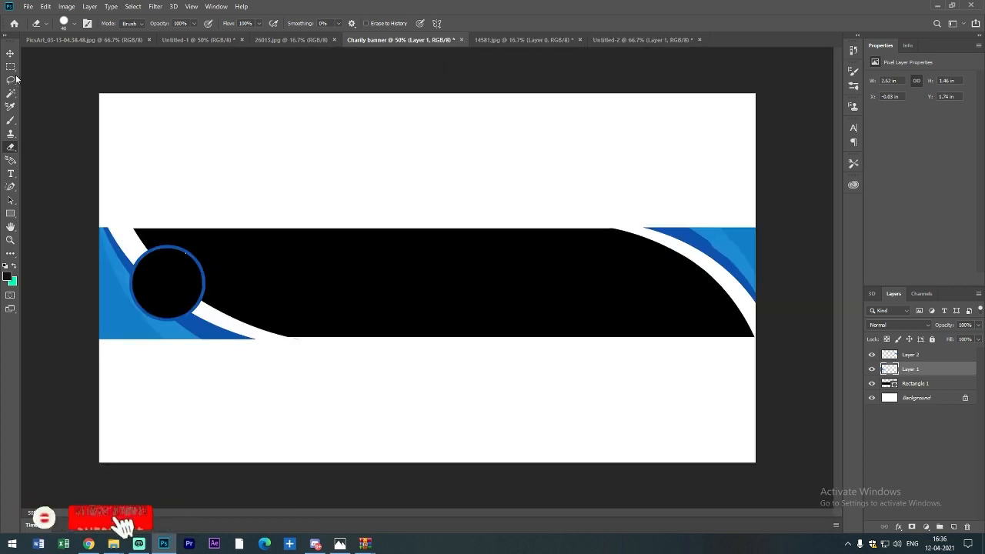
Clear the remaining selection by subtracting a rectangular marquee drawn around the whole canvas, and return to the Move tool.
key(m)
drag(50, 97, 873, 530)
key(ctrl+j)
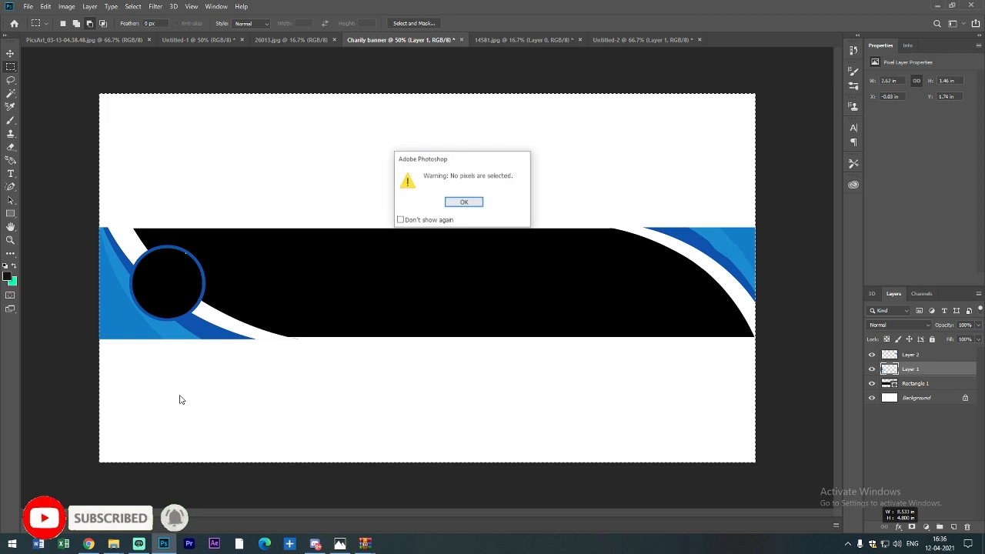
click(460, 200)
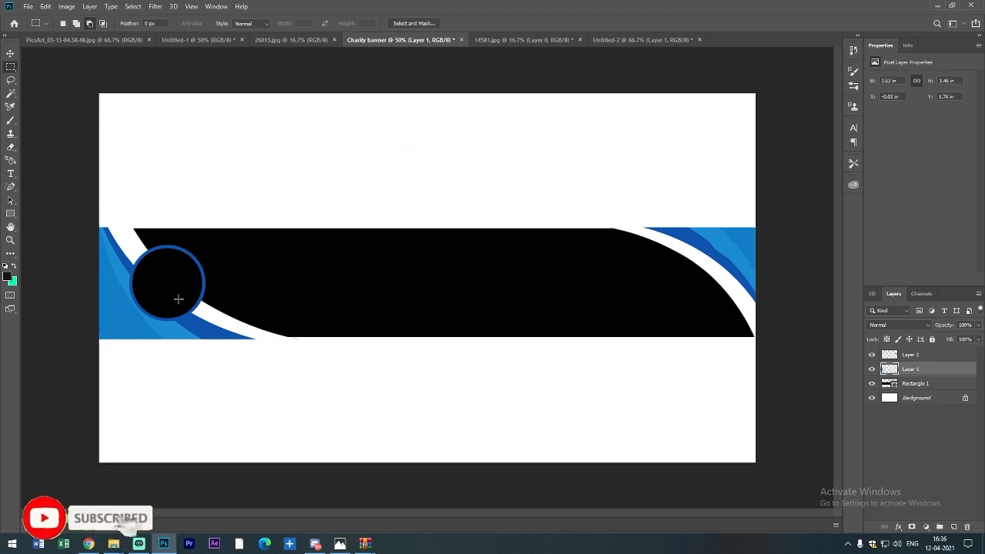
click(11, 54)
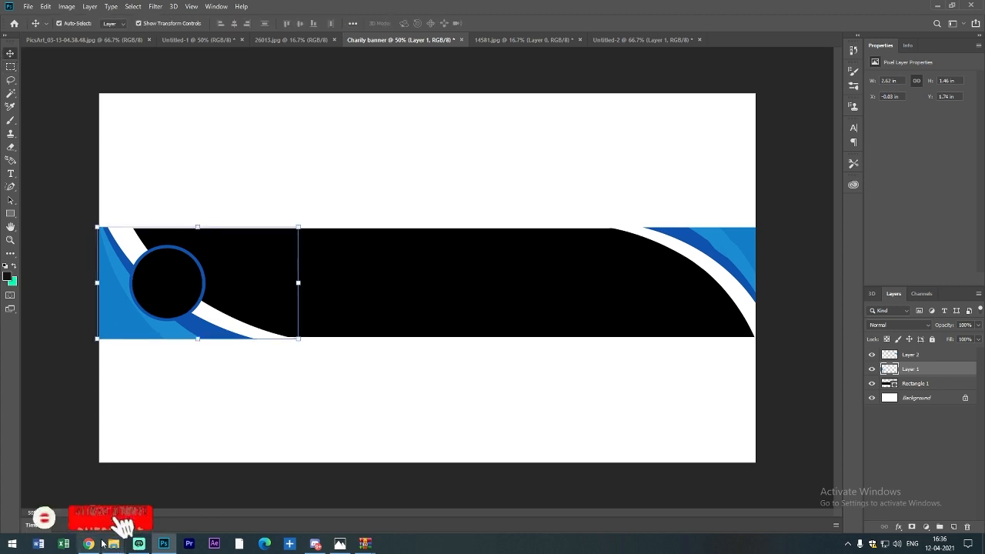
Switch to the neon banner document 26013.jpg and convert its locked background into an editable layer.
key(alt+Tab)
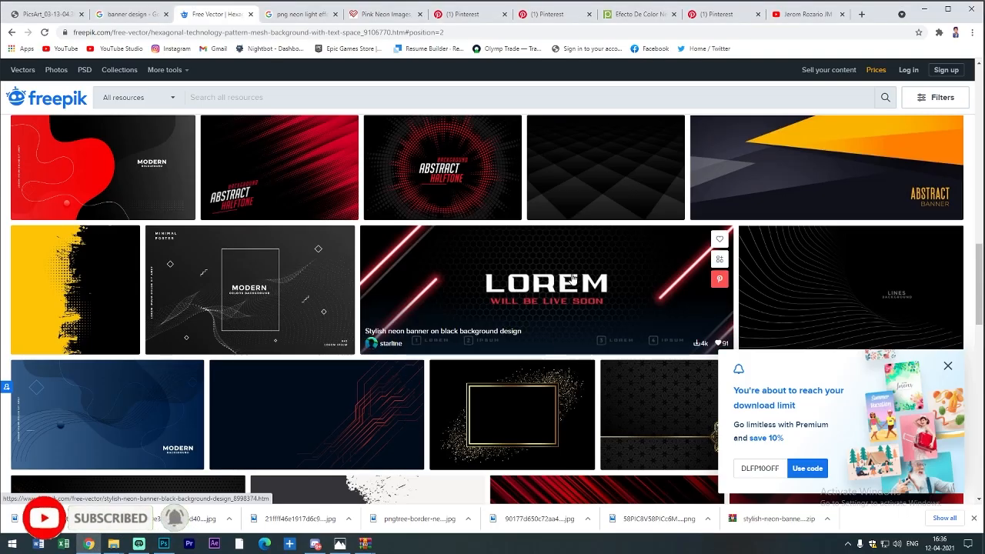
click(926, 9)
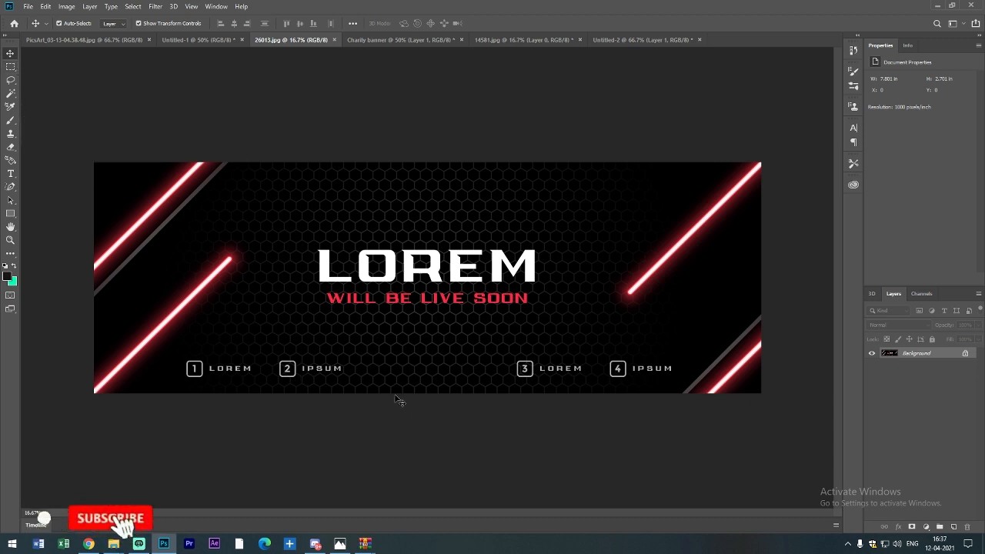
key(ctrl+plus)
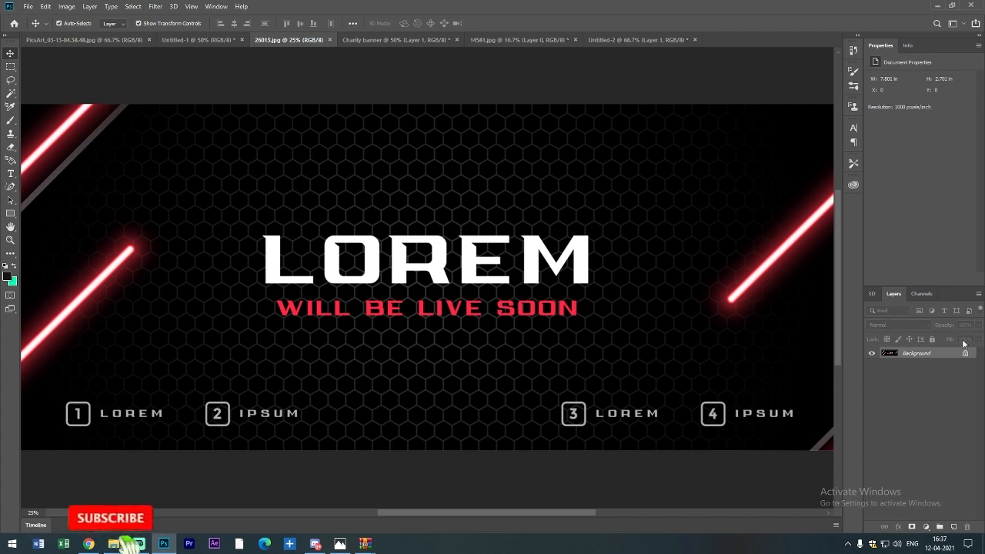
double_click(915, 354)
click(581, 158)
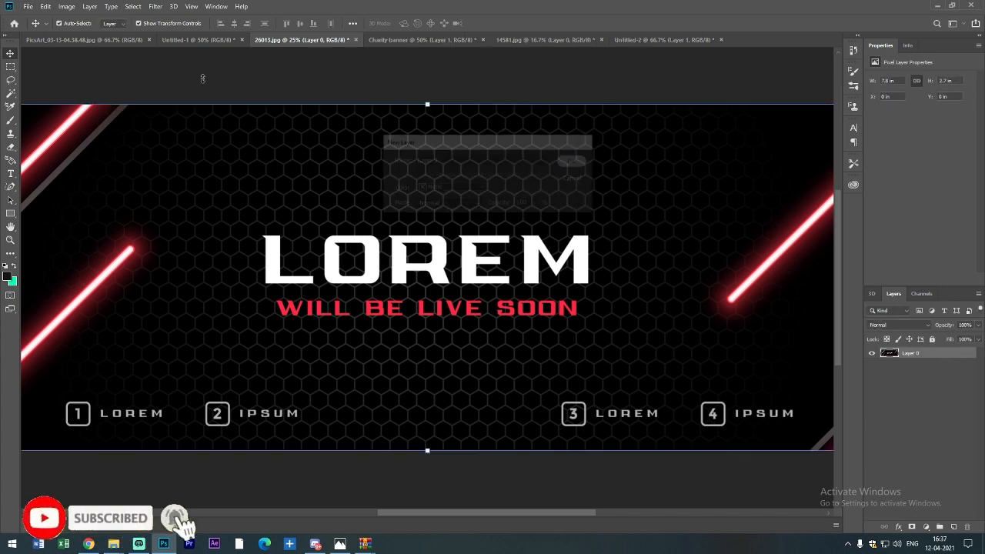
click(32, 7)
key(Escape)
Select the central "LOREM WILL BE LIVE SOON" text with a freeform pen path and remove it using a Content-Aware fill.
click(10, 187)
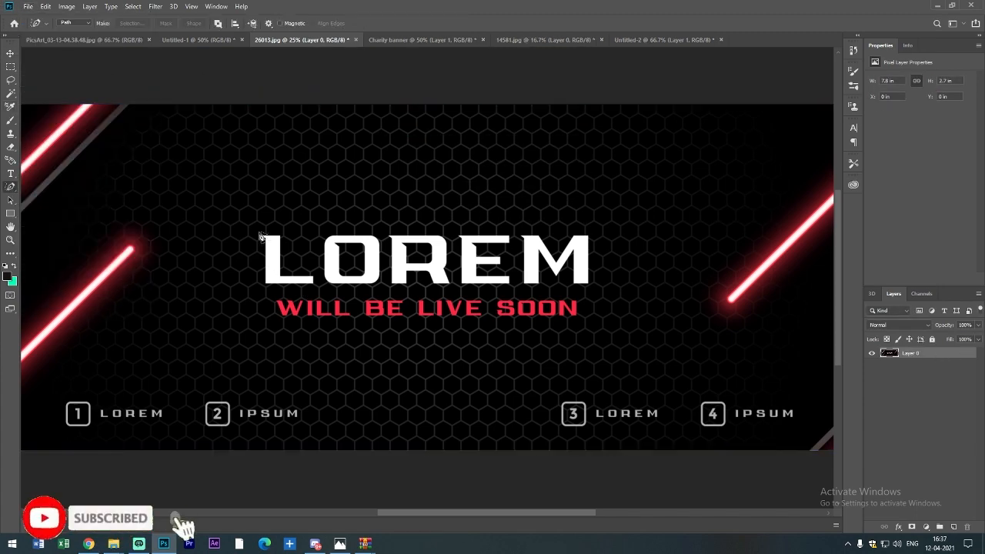
click(259, 240)
right_click(420, 277)
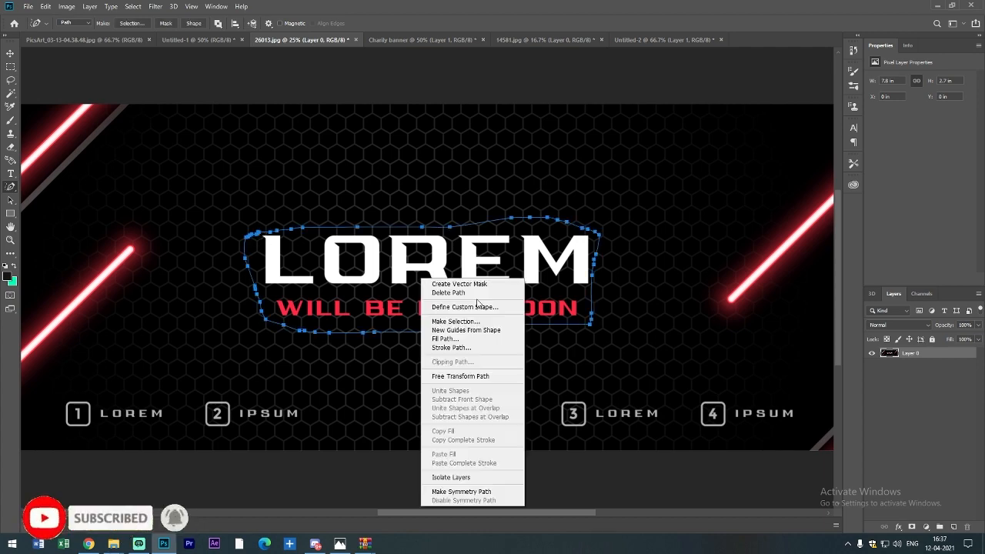
click(462, 321)
key(Return)
click(46, 6)
click(54, 168)
key(Return)
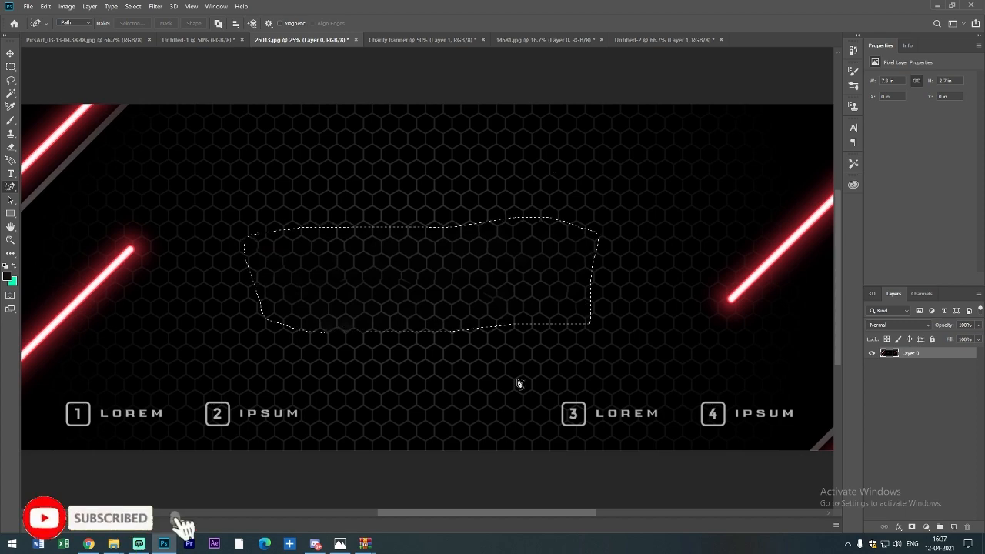
Select the "1 LOREM" label with a freeform pen path and remove it using a Content-Aware fill.
key(ctrl+plus)
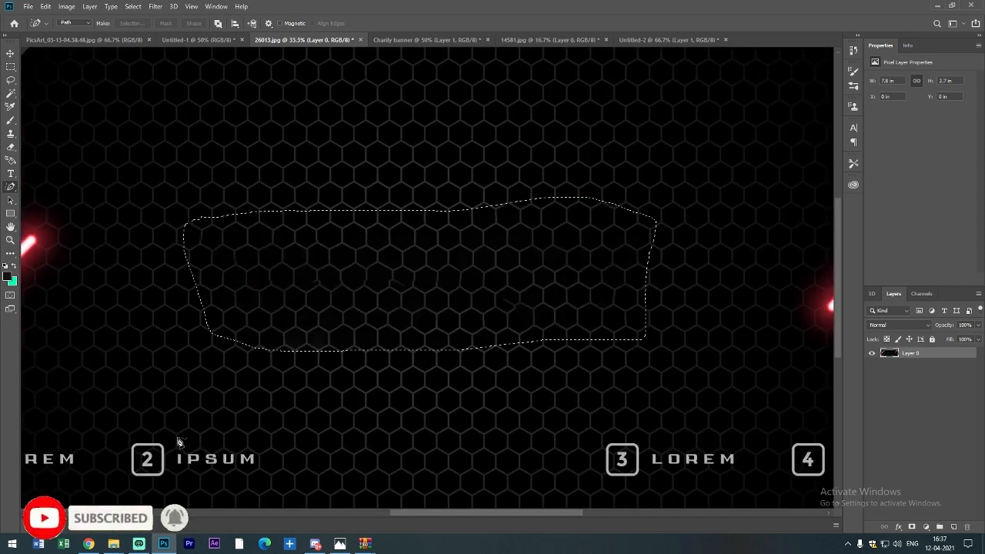
scroll(183, 454, down, 1)
scroll(189, 464, up, 2)
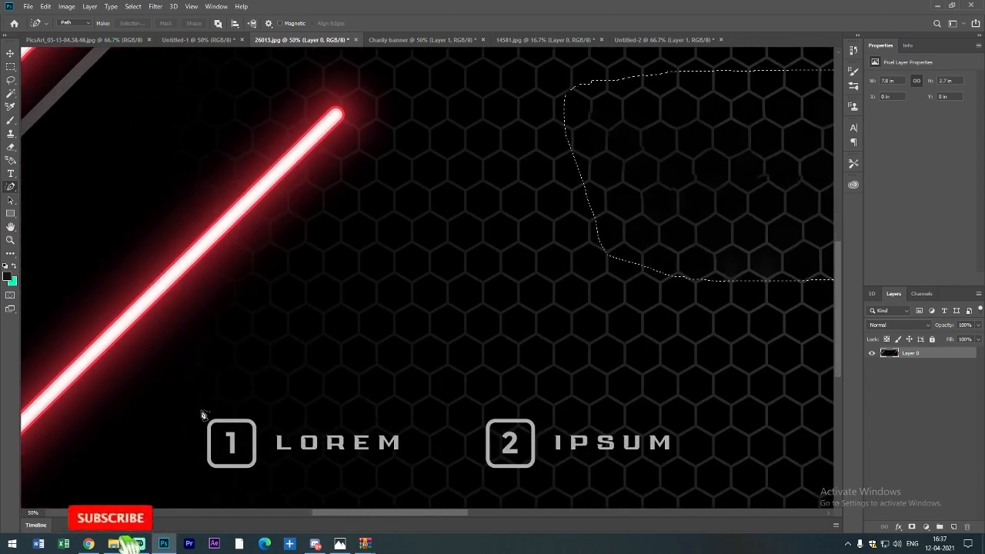
right_click(305, 442)
click(339, 265)
click(543, 146)
click(46, 6)
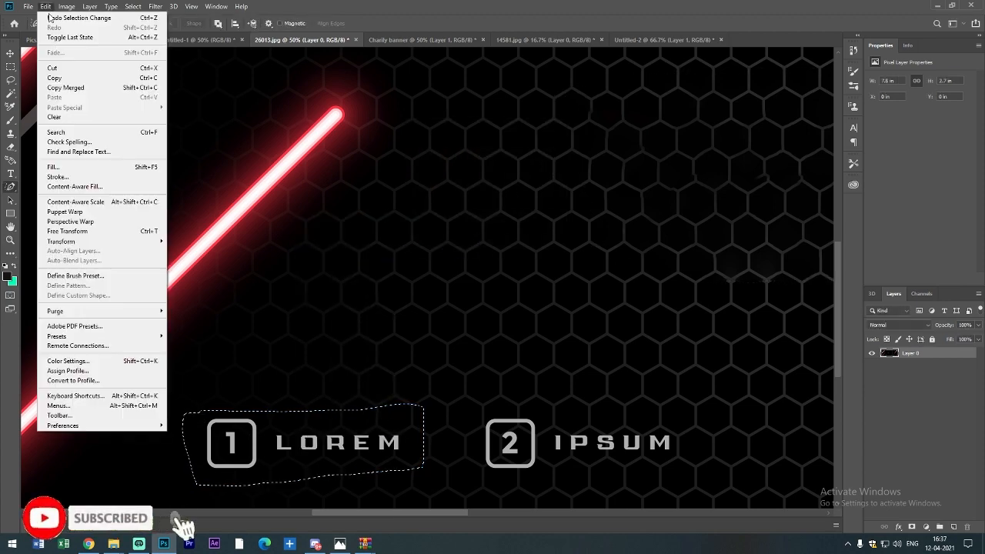
click(62, 166)
click(552, 146)
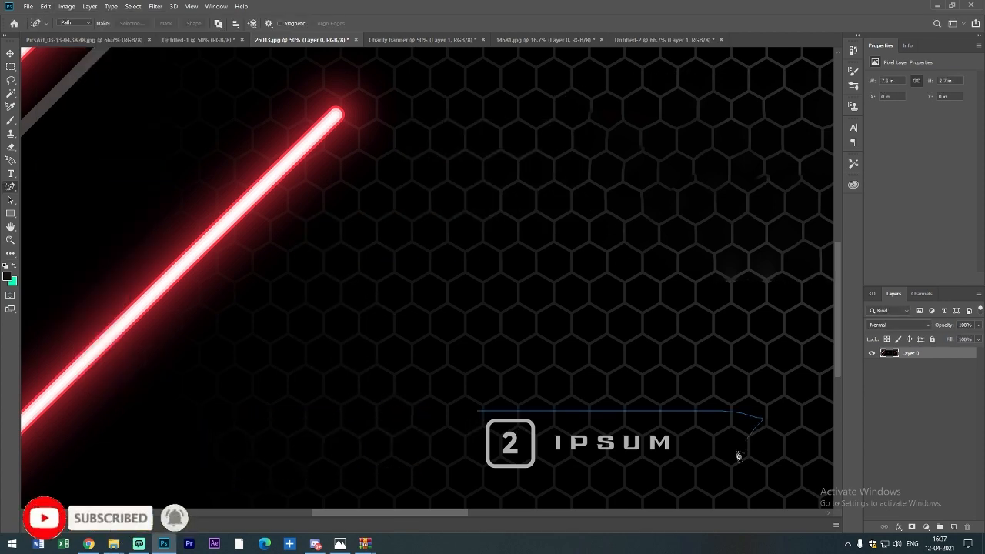
Select the "2 IPSUM" label with a freeform pen path and remove it using a Content-Aware fill at 100% opacity.
right_click(641, 462)
click(676, 266)
click(543, 145)
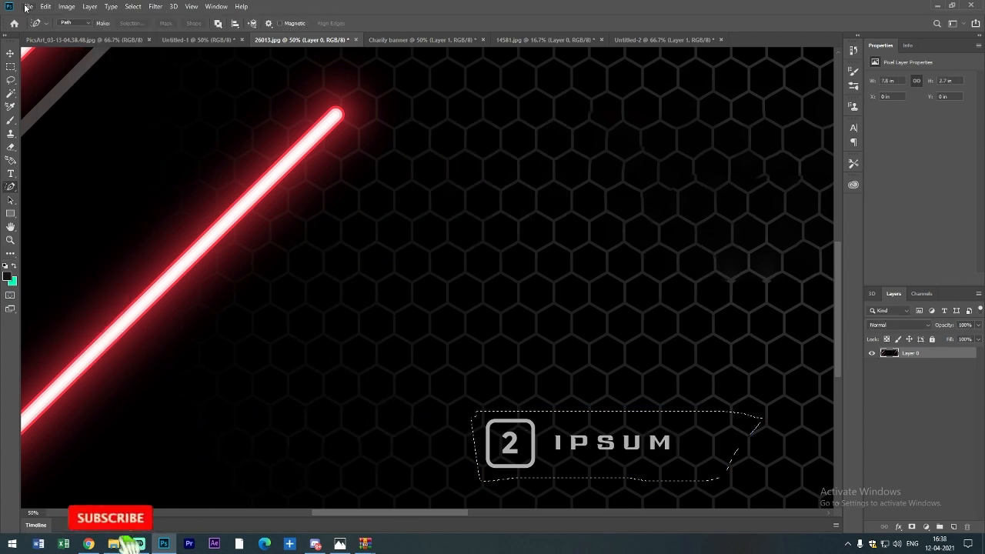
click(46, 6)
click(62, 177)
click(561, 153)
click(46, 6)
click(61, 166)
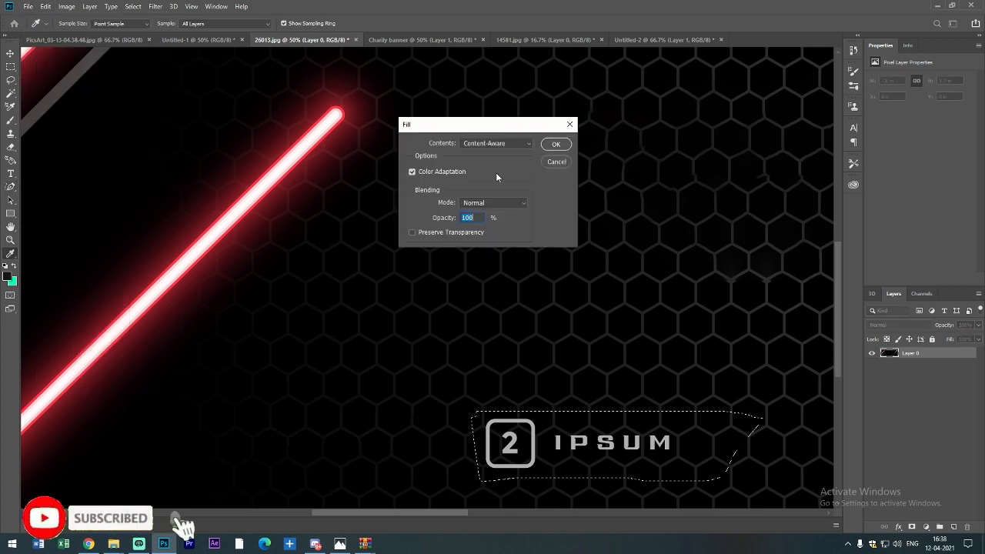
click(555, 145)
Trace one freeform pen path around the "3 LOREM" and "4 IPSUM" labels and convert it into a selection.
scroll(251, 421, right, 10)
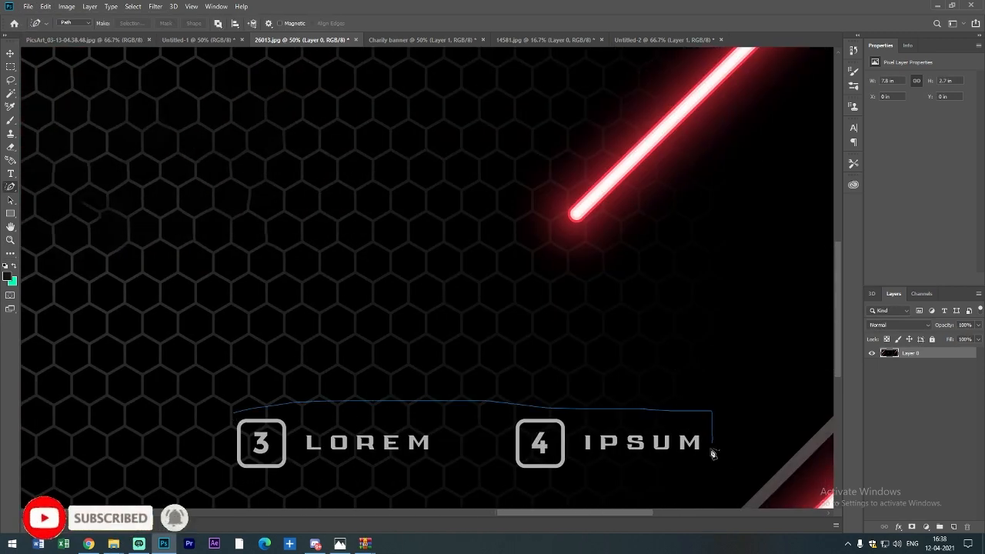
right_click(351, 451)
click(369, 258)
click(543, 145)
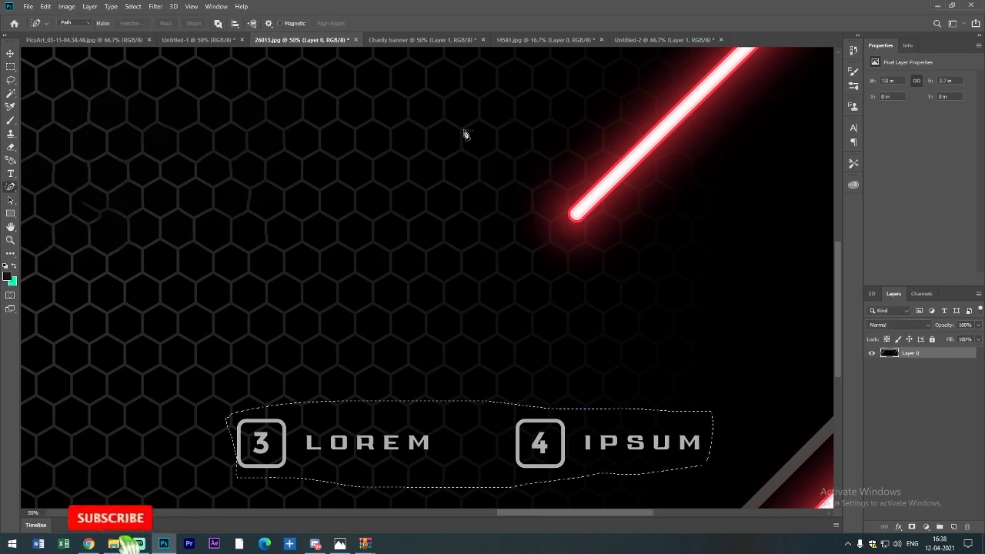
Remove the selected "3 LOREM" and "4 IPSUM" labels from the artwork with a Content-Aware fill.
click(46, 6)
click(64, 164)
click(554, 140)
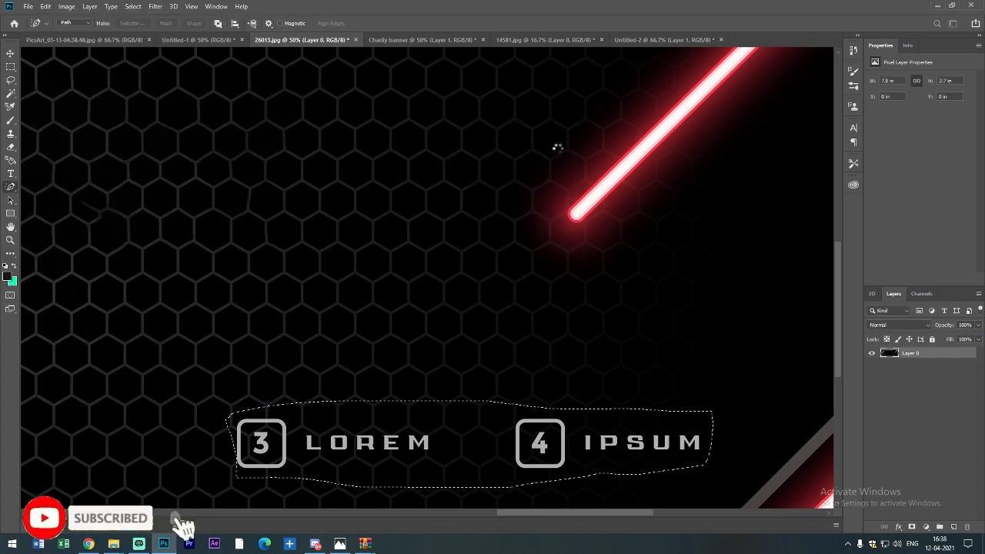
scroll(559, 152, down, 5)
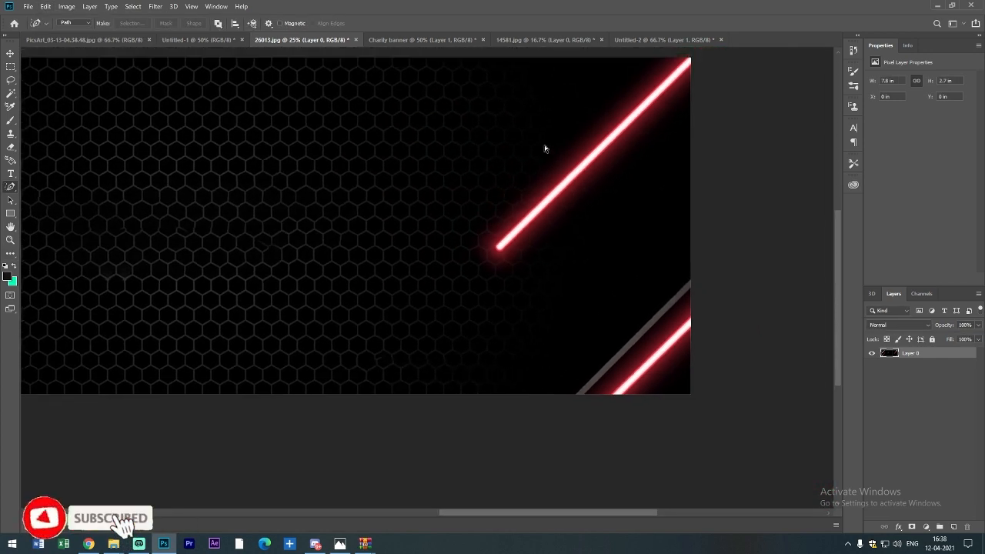
scroll(545, 148, down, 1)
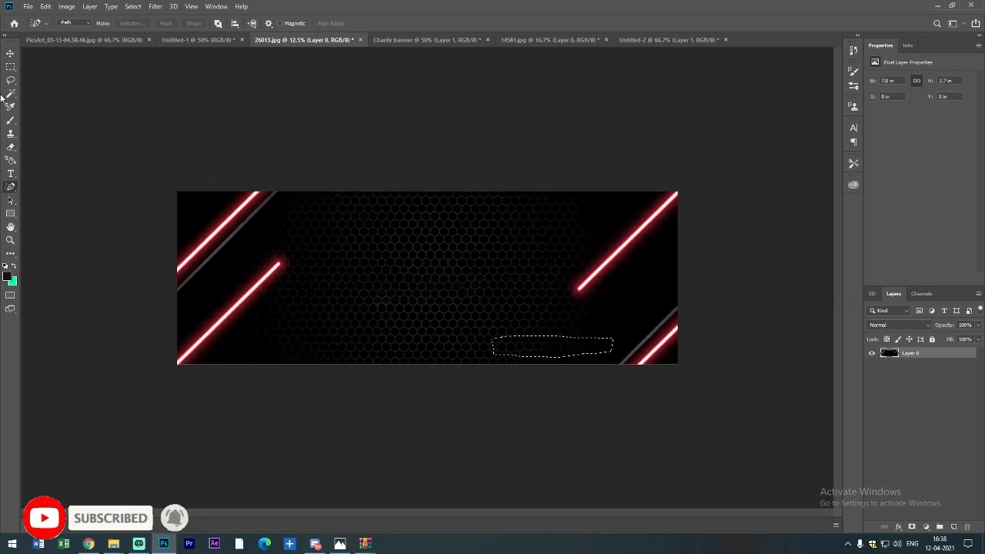
Deselect the filled area and copy the whole cleaned hexagon artwork into the Charity banner document.
click(10, 67)
drag(164, 170, 682, 391)
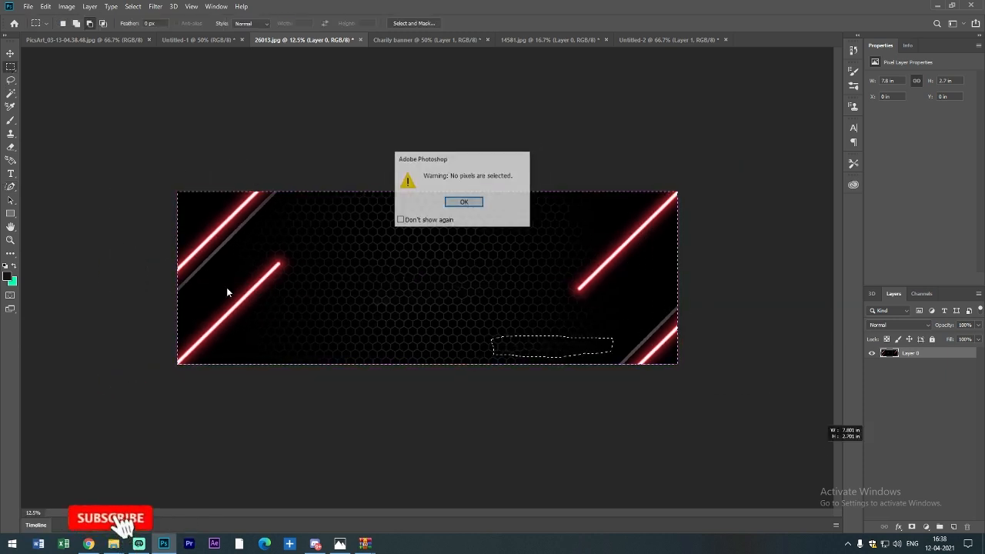
click(464, 202)
drag(158, 176, 762, 401)
click(10, 54)
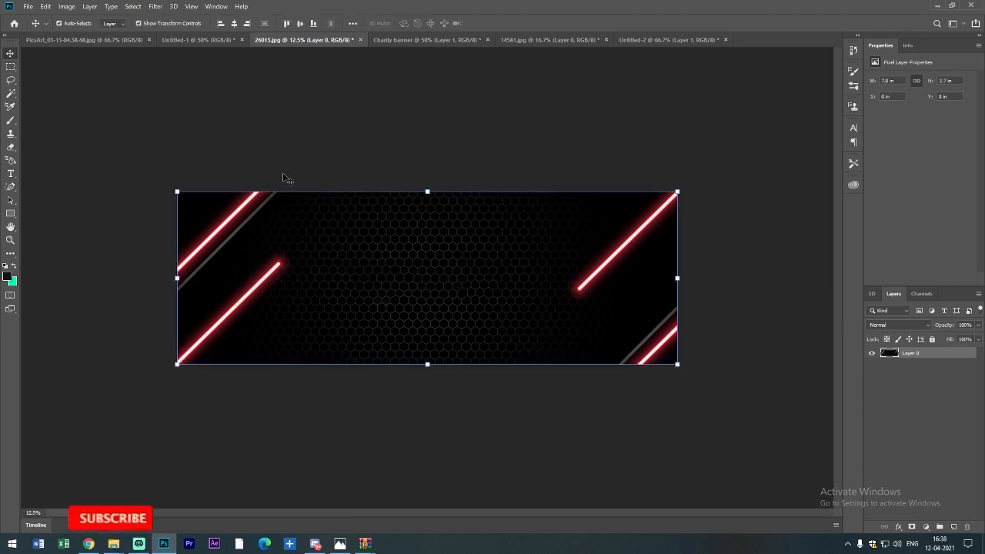
drag(359, 227, 480, 302)
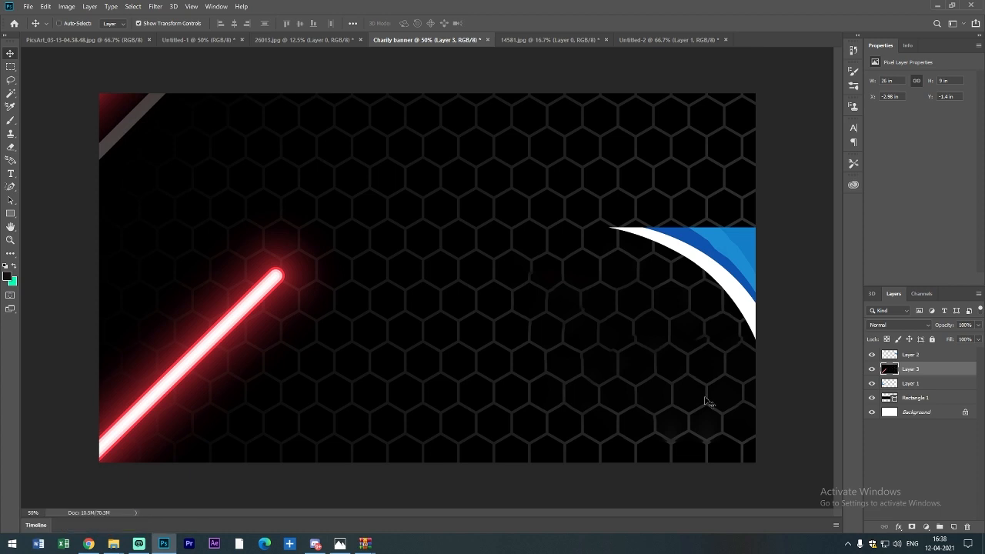
Scale the hexagon artwork to 26.91%, centre it on the canvas and stack it beneath Layer 1.
key(ctrl+t)
key(ctrl+minus)
key(ctrl+minus)
drag(787, 378, 427, 249)
drag(374, 220, 447, 273)
key(Return)
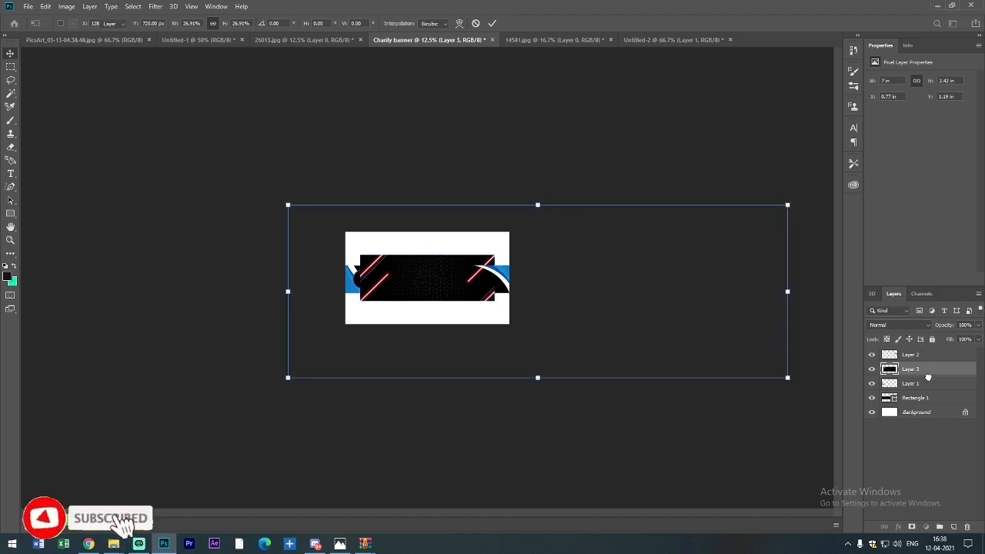
drag(910, 355, 933, 391)
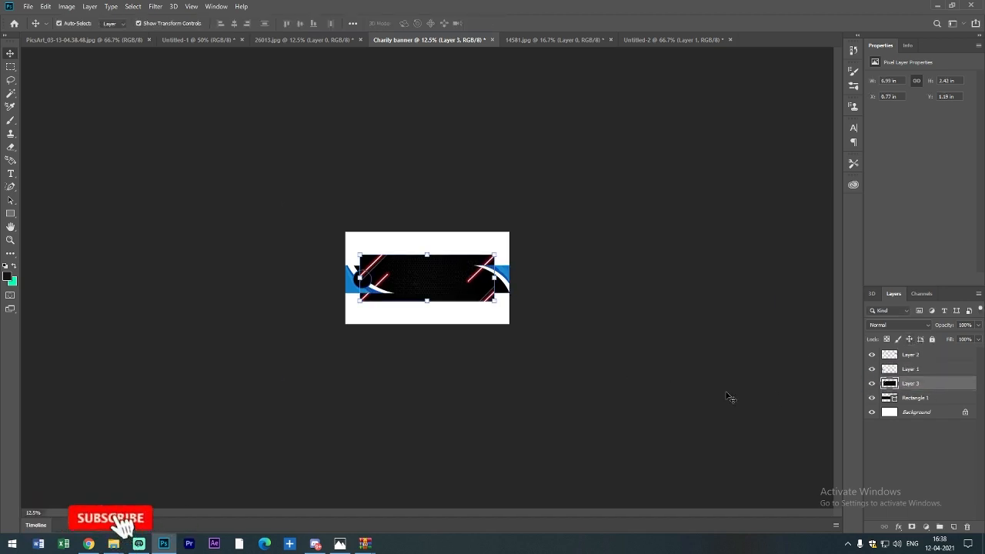
Enlarge the hexagon artwork to about 8.46 in wide and rotate it about 180 degrees.
key(ctrl+plus)
key(ctrl+plus)
key(ctrl+plus)
key(ctrl+plus)
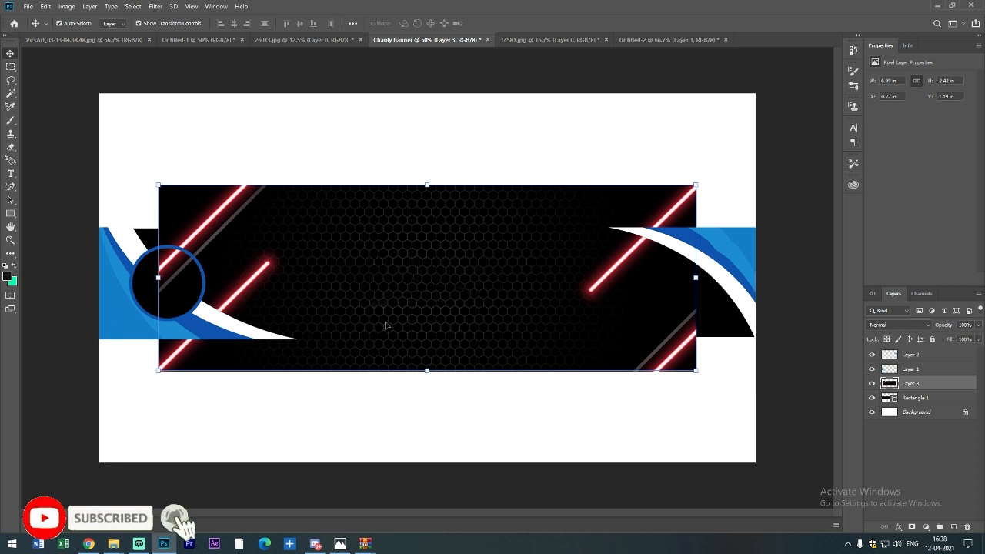
drag(429, 298, 541, 356)
key(ctrl+t)
drag(739, 288, 756, 286)
key(Return)
mouse_move(336, 325)
mouse_down()
mouse_move(332, 319)
mouse_move(328, 344)
mouse_move(338, 324)
mouse_up()
drag(768, 177, 214, 370)
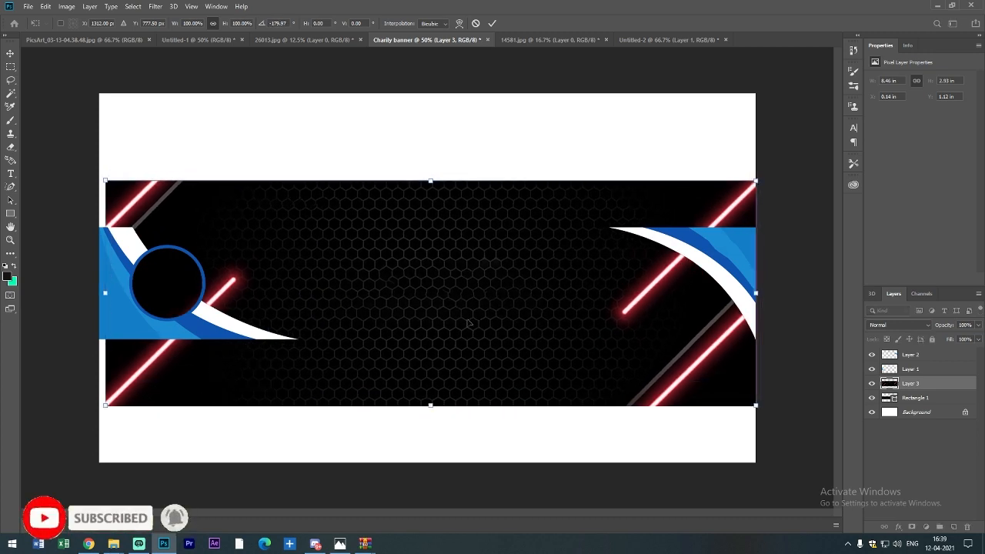
Squash the rotated hexagon artwork to about 96% width and 47% height and reposition it over the banner band.
drag(492, 308, 510, 314)
drag(775, 411, 736, 398)
drag(508, 325, 524, 361)
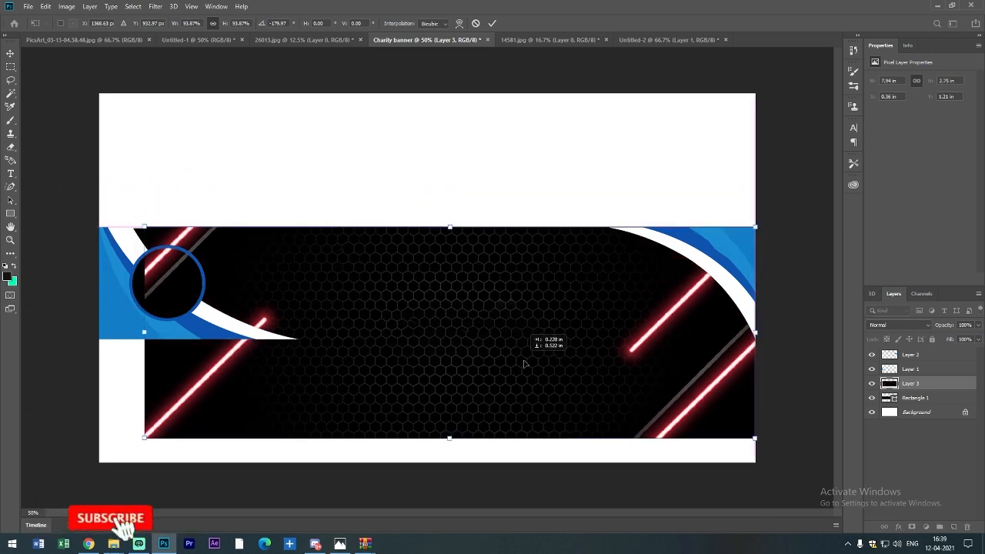
drag(143, 328, 128, 328)
drag(442, 435, 442, 403)
drag(446, 364, 431, 360)
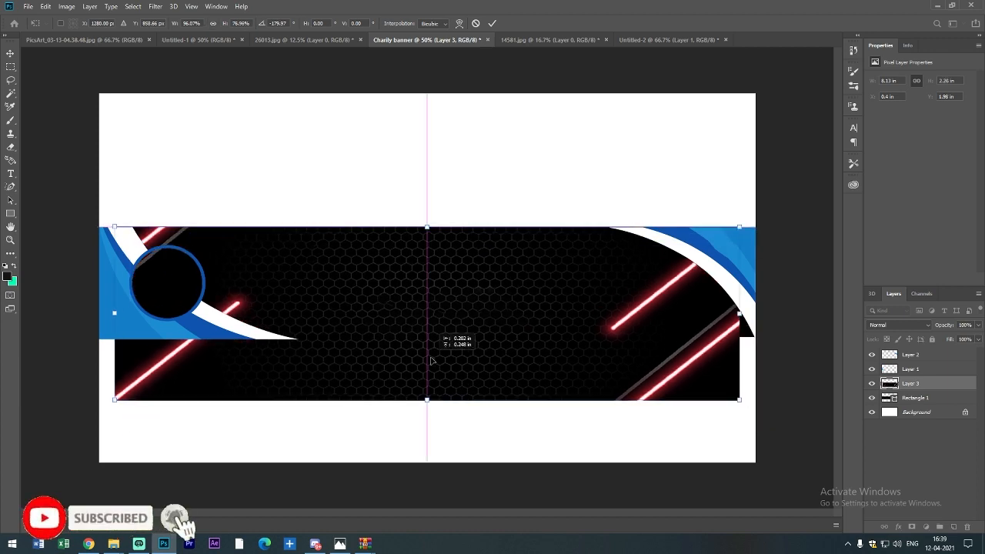
drag(427, 400, 426, 364)
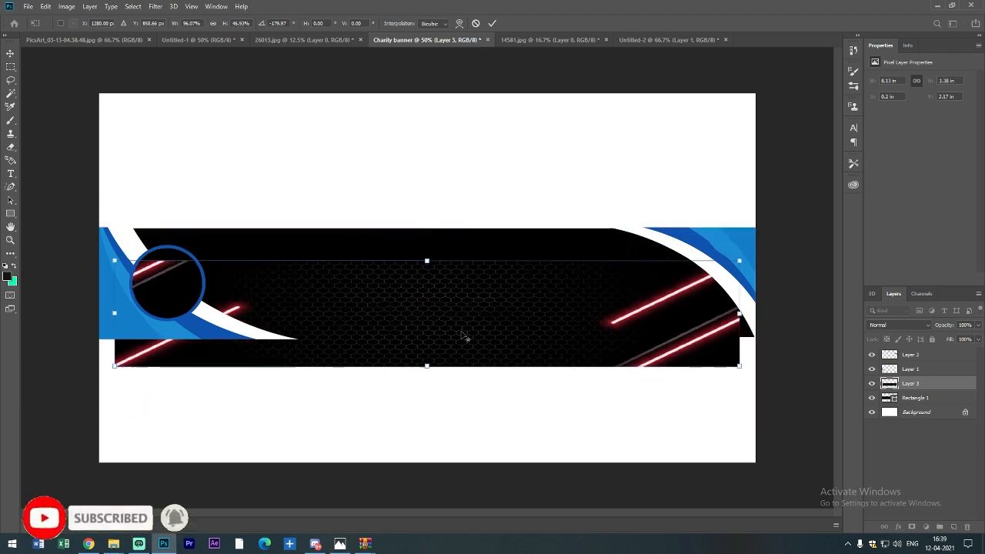
mouse_move(463, 334)
mouse_down()
mouse_move(474, 301)
mouse_move(438, 355)
mouse_move(478, 325)
mouse_up()
key(Return)
Scale the hexagon artwork to 110.43%, narrow its width to 84.94% and align it with the canvas's right edge.
click(564, 435)
click(445, 327)
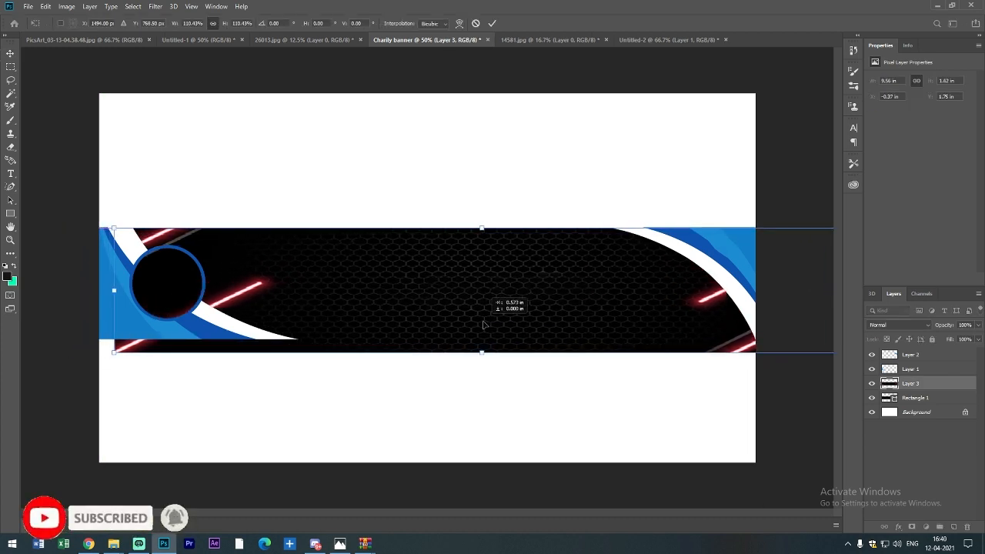
click(640, 442)
key(ctrl+minus)
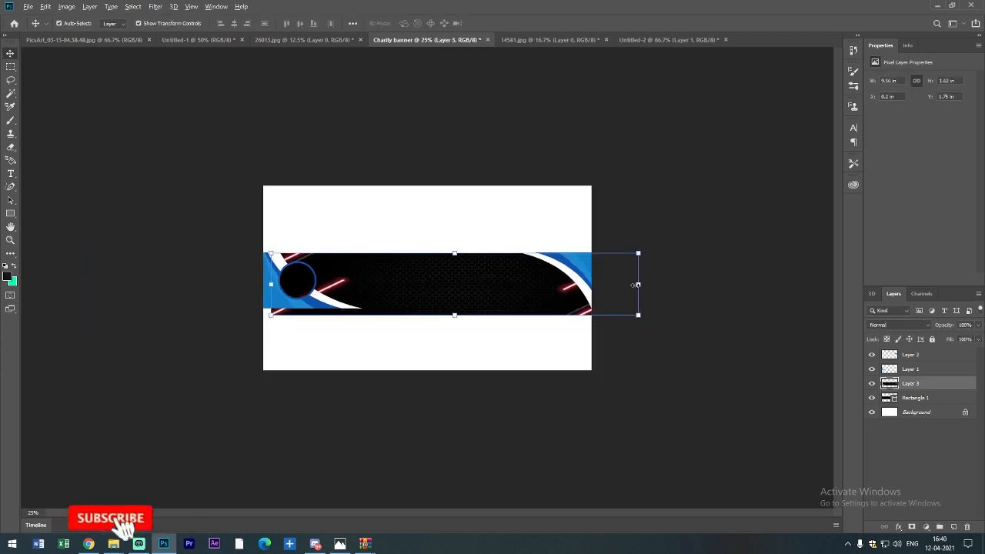
drag(636, 285, 607, 285)
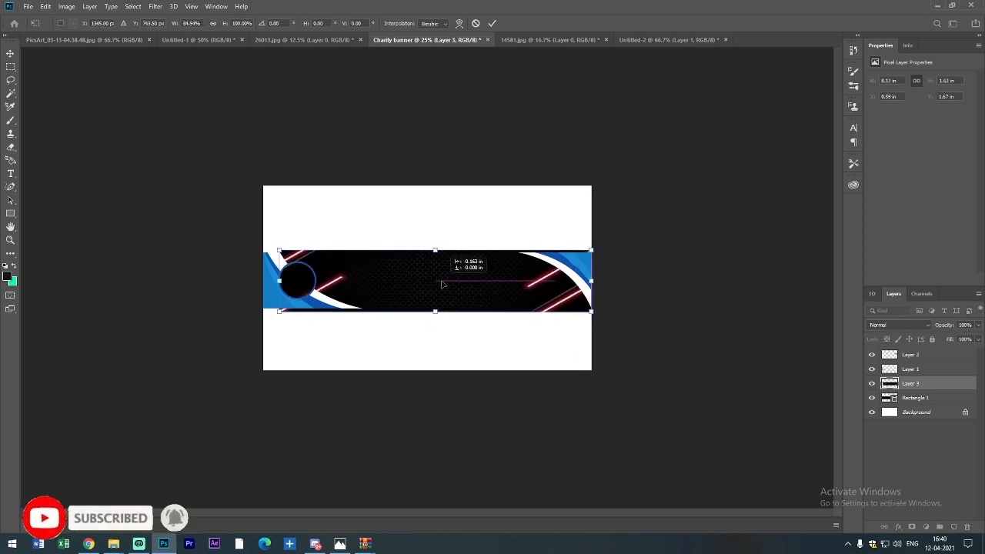
key(ctrl+plus)
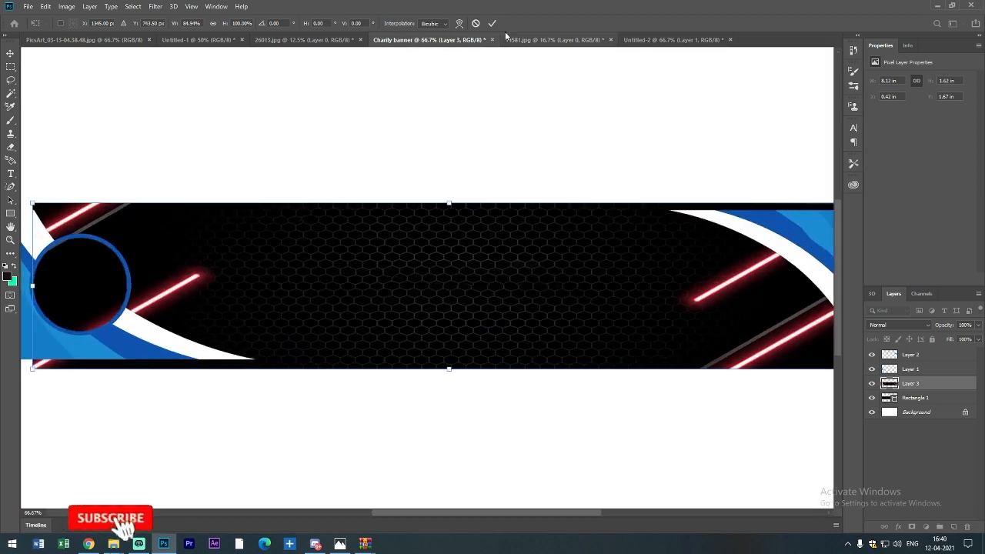
key(Return)
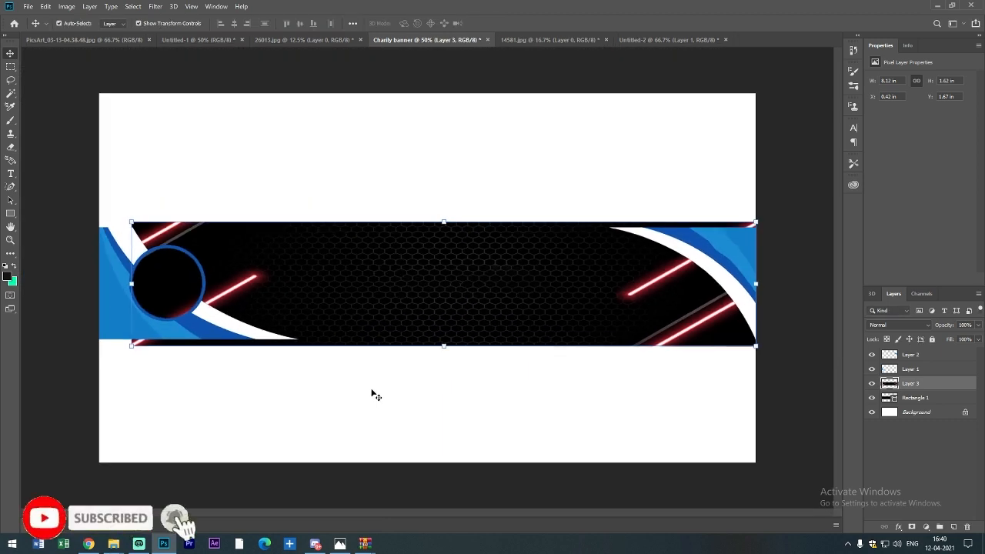
Enlarge the hexagon artwork to about 8.32 by 1.66 in and align its upper edge with the blue corner pieces.
key(ctrl+t)
mouse_move(455, 342)
mouse_down()
mouse_move(453, 319)
mouse_move(413, 297)
mouse_move(444, 351)
mouse_up()
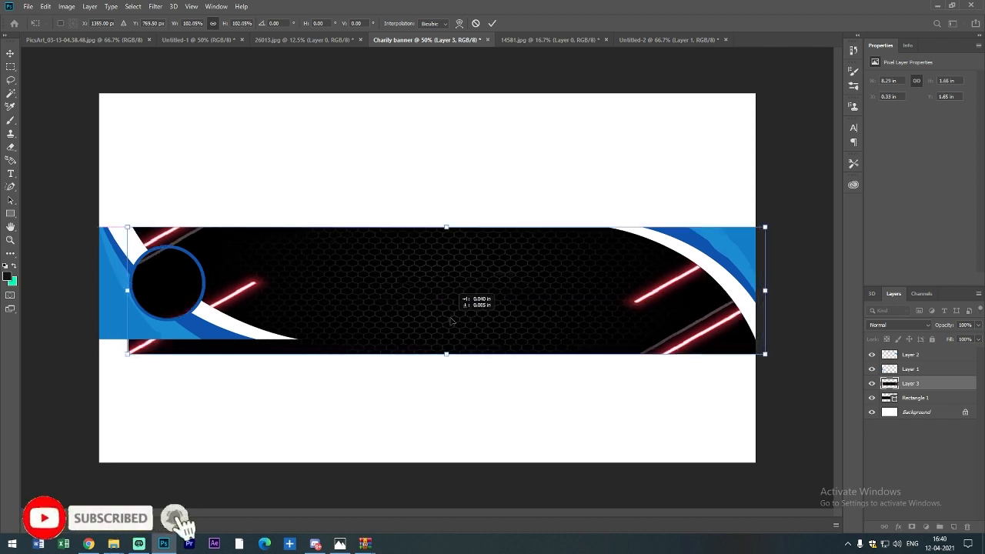
drag(451, 223, 451, 209)
drag(454, 300, 457, 290)
drag(464, 344, 436, 319)
drag(454, 362, 433, 327)
click(471, 469)
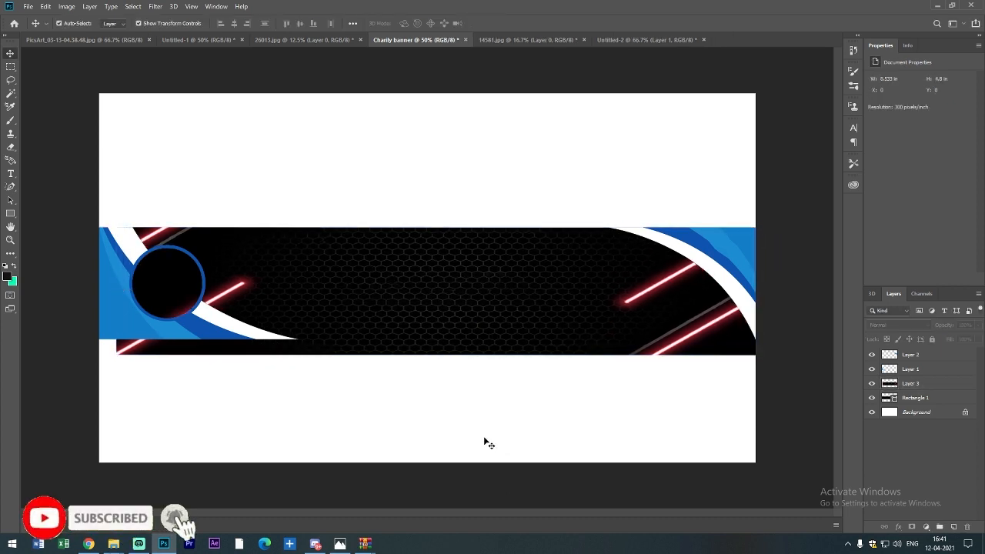
click(711, 316)
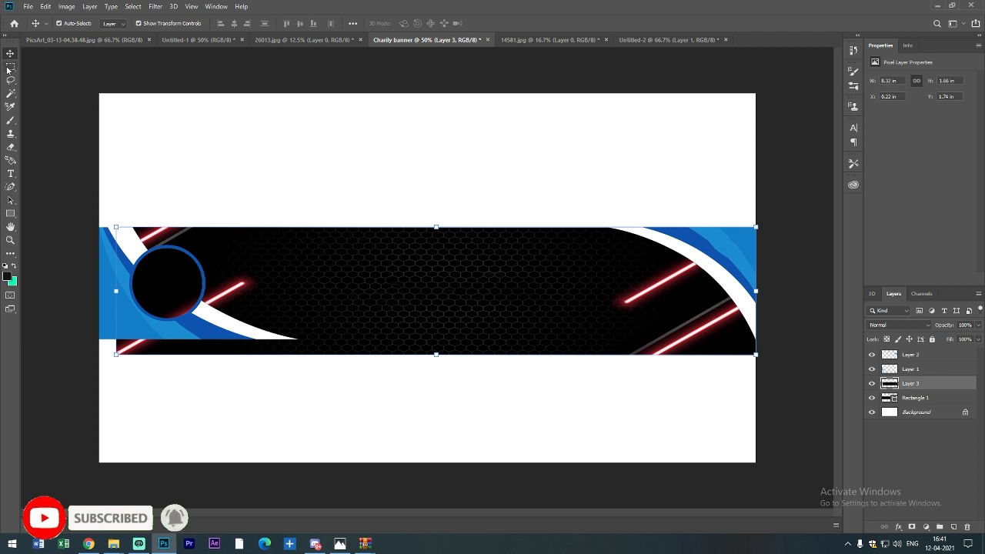
click(113, 392)
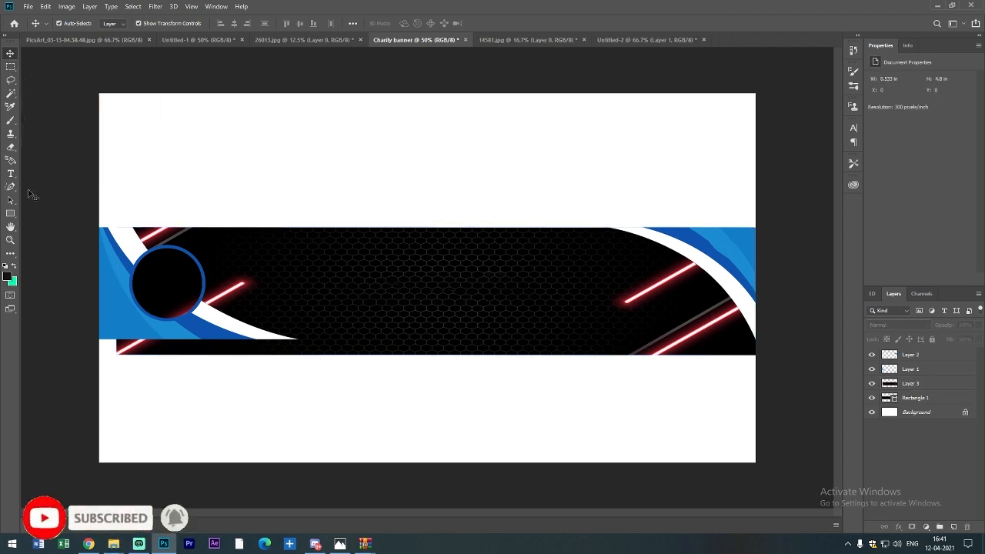
click(10, 67)
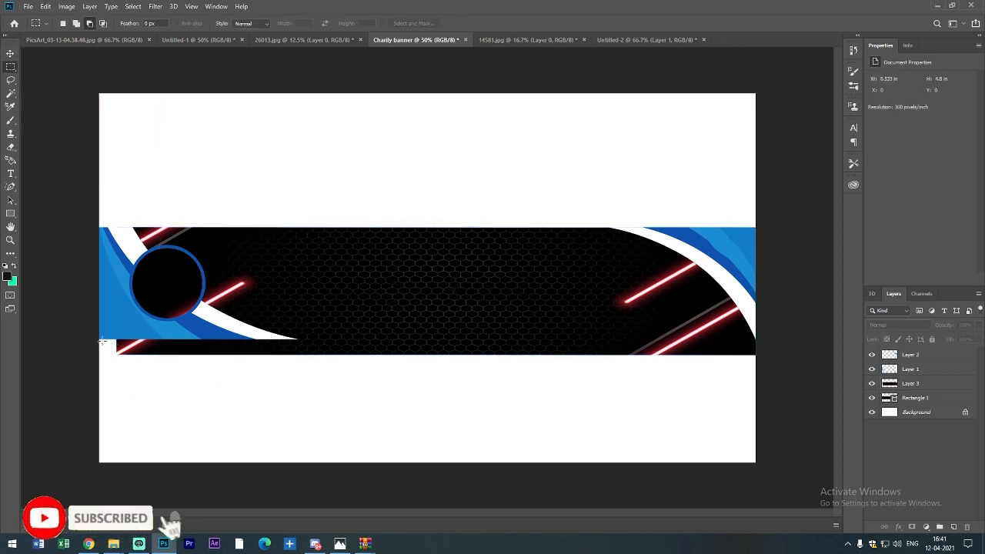
key(ctrl+plus)
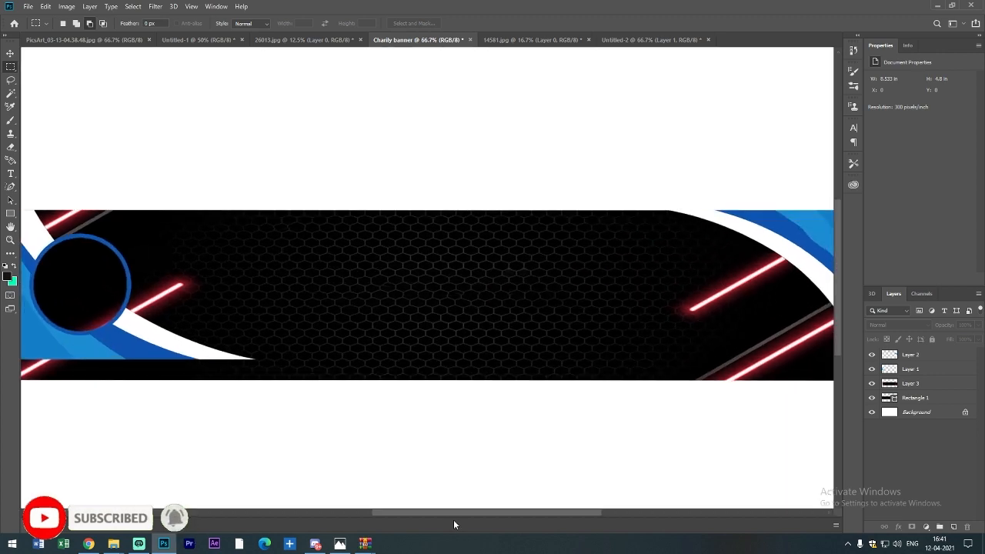
mouse_move(449, 513)
mouse_down()
mouse_move(418, 512)
mouse_move(445, 513)
mouse_move(433, 512)
mouse_up()
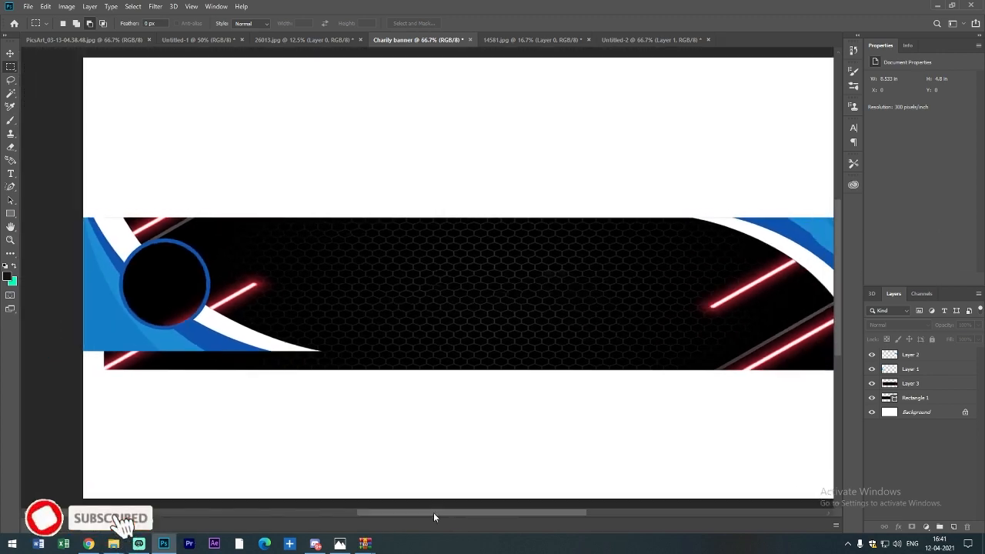
key(ctrl+minus)
key(ctrl+minus)
key(ctrl+plus)
key(ctrl+minus)
Copy the wolf logo into the banner at 28.12% scale over the blue circle and stack it beneath Layer 1.
click(77, 39)
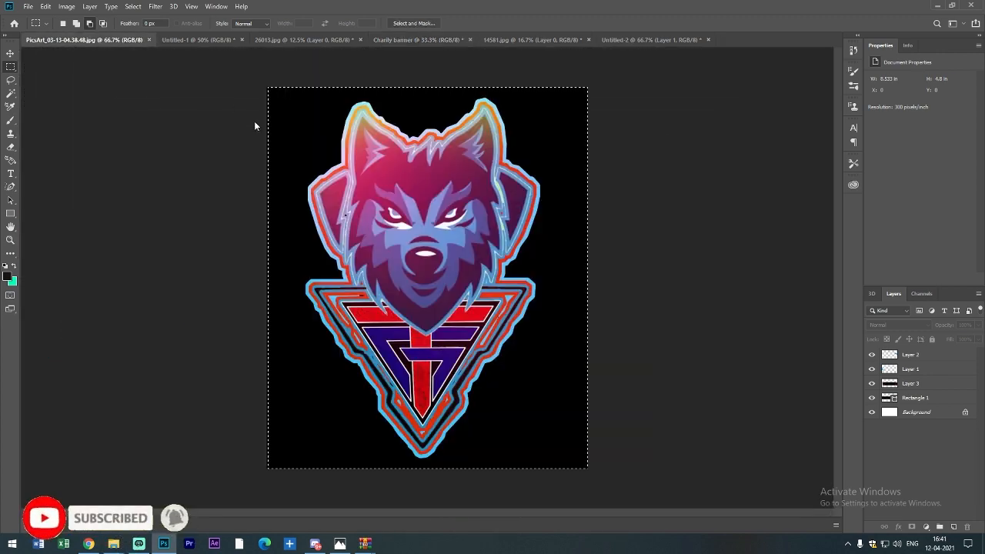
click(11, 53)
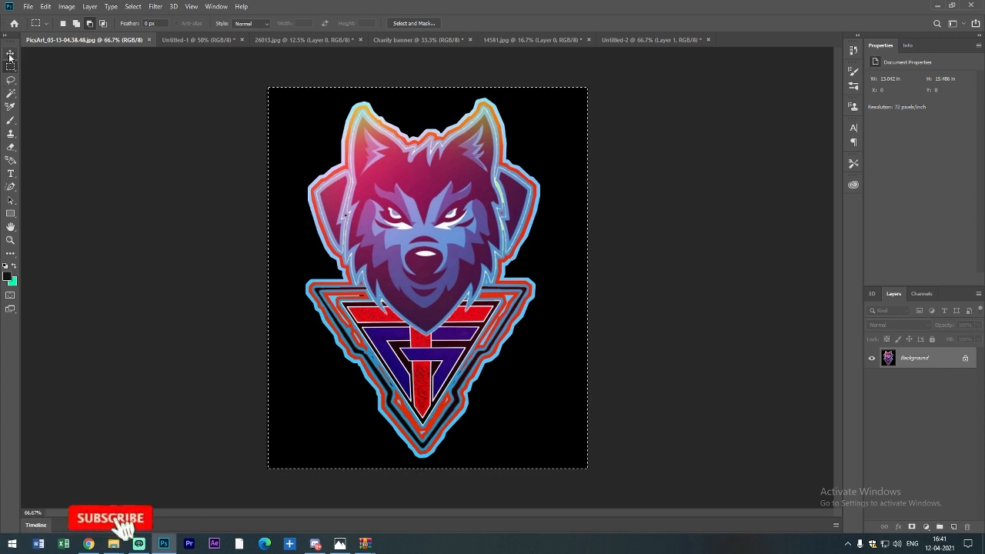
drag(402, 192, 428, 315)
drag(366, 388, 261, 286)
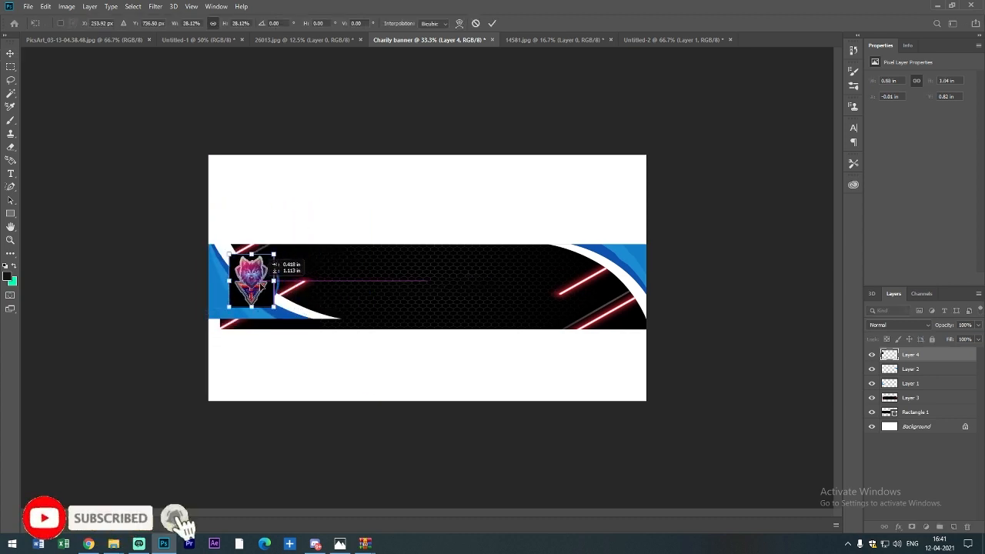
drag(908, 354, 917, 385)
Nudge the wolf logo toward the centre of the blue ring, to about X 0.44 in and Y 1.96 in.
key(ctrl+plus)
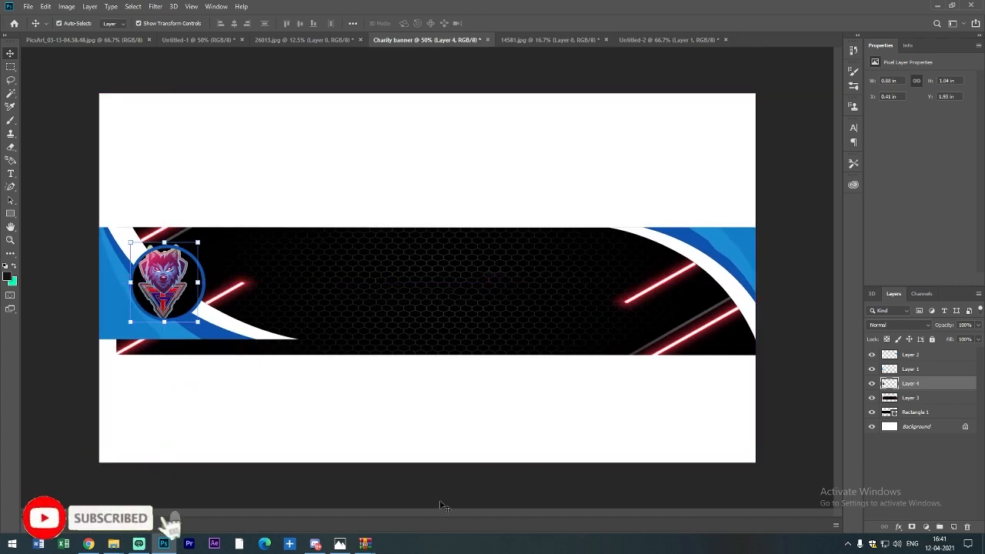
key(ctrl+plus)
key(ctrl+plus)
drag(503, 512, 381, 510)
drag(414, 275, 419, 278)
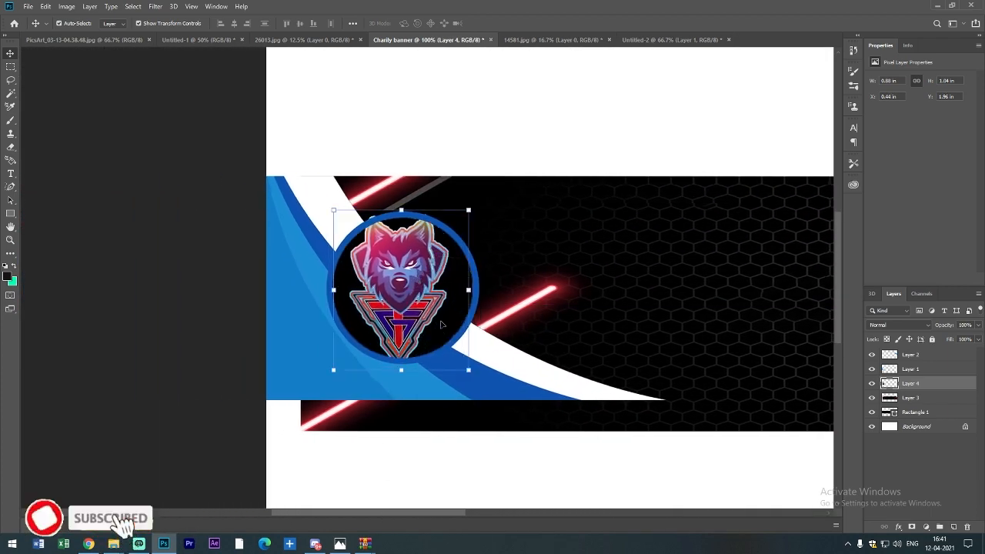
Scale the wolf logo to 86.30% and centre it inside the blue ring.
drag(468, 371, 431, 348)
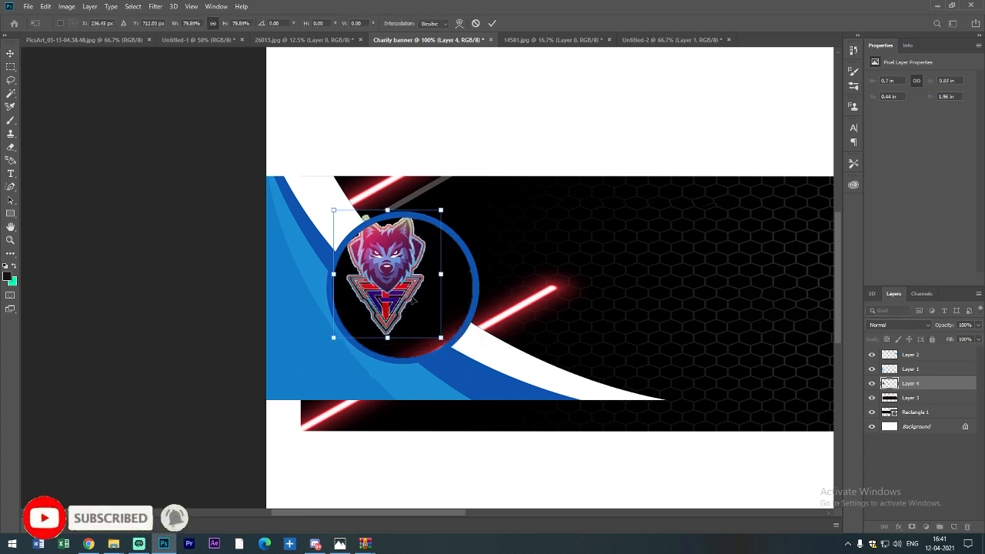
drag(412, 301, 425, 319)
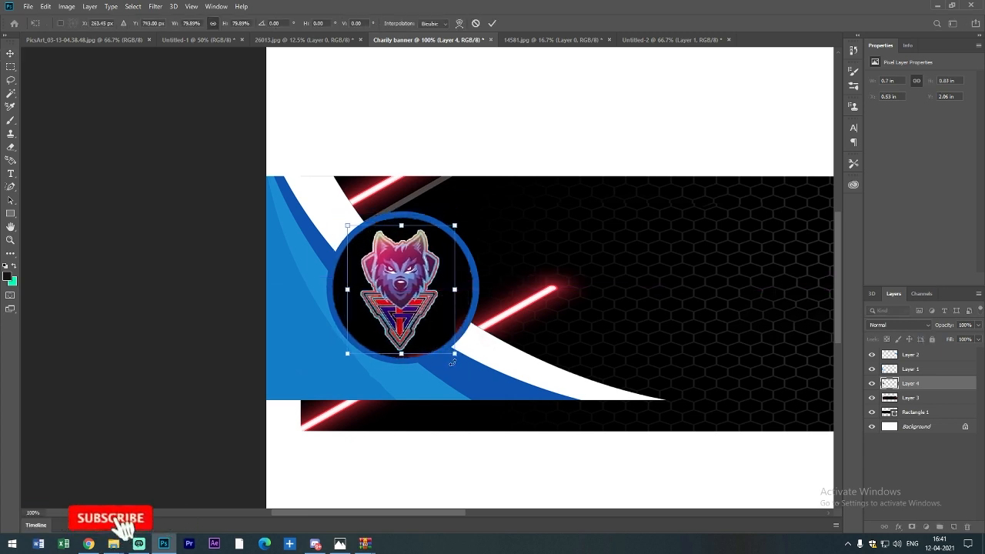
drag(455, 354, 463, 364)
drag(441, 329, 438, 326)
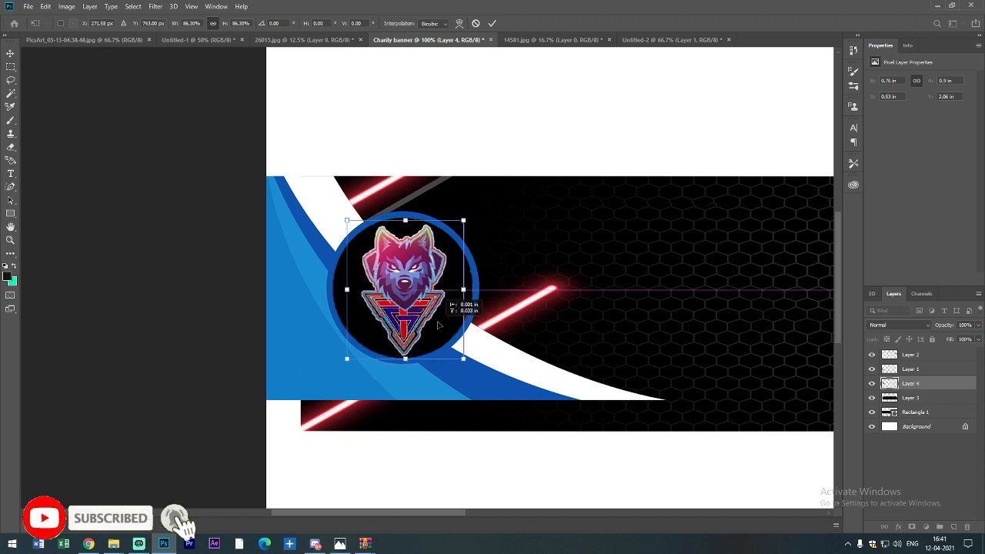
key(ctrl+plus)
key(ctrl+plus)
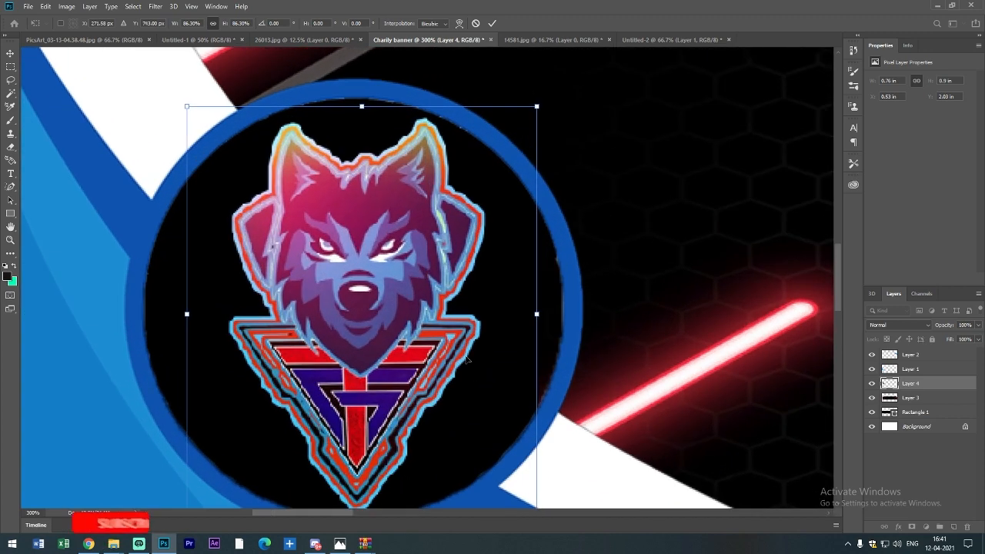
key(ctrl+minus)
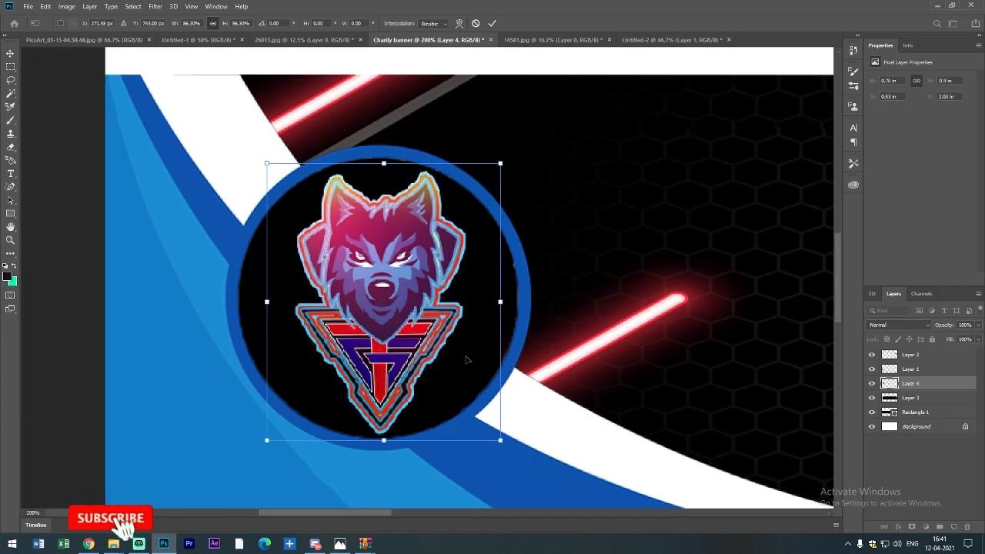
click(493, 23)
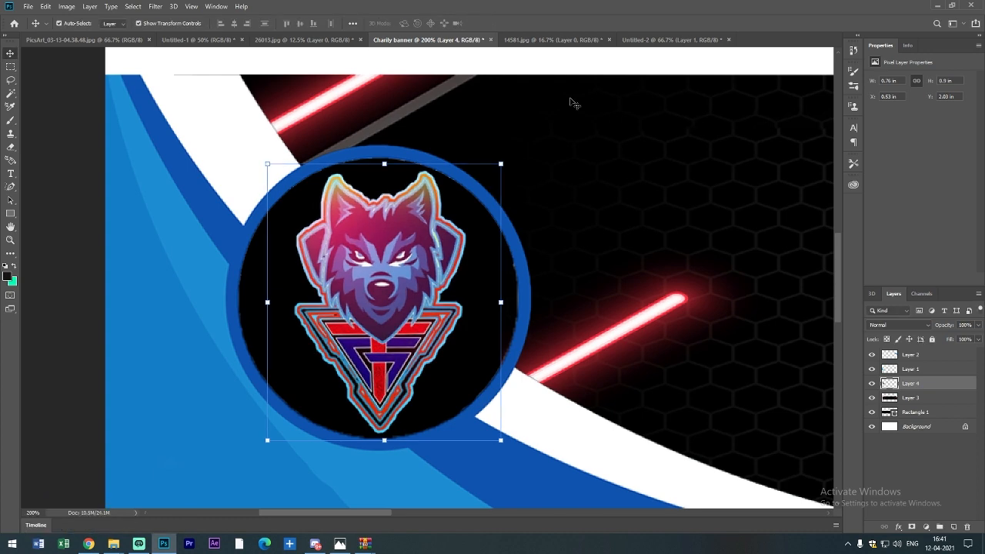
Add the text "Trendy gamer YT" in white (ffffff) above the hexagon layer, in the middle of the banner band.
click(753, 296)
scroll(752, 296, down, 4)
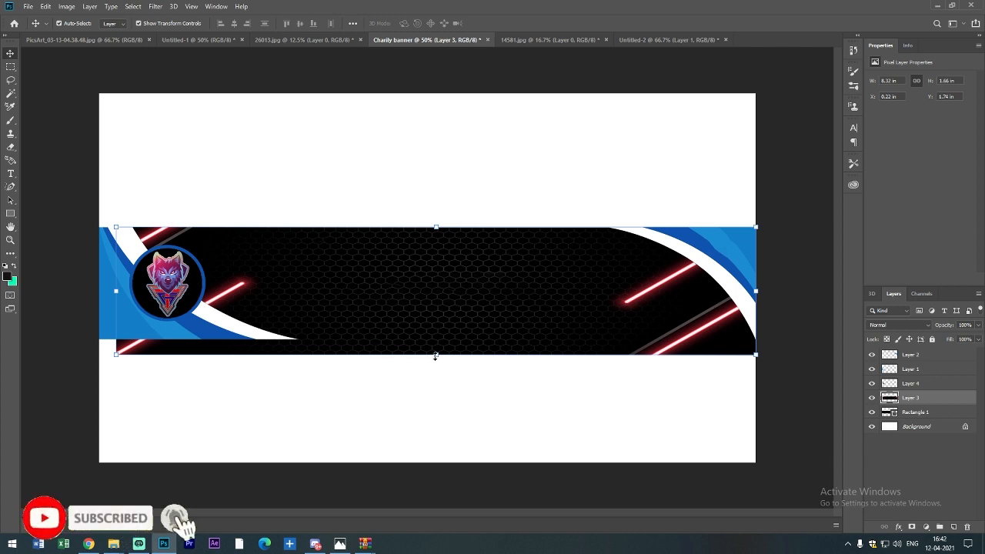
key(t)
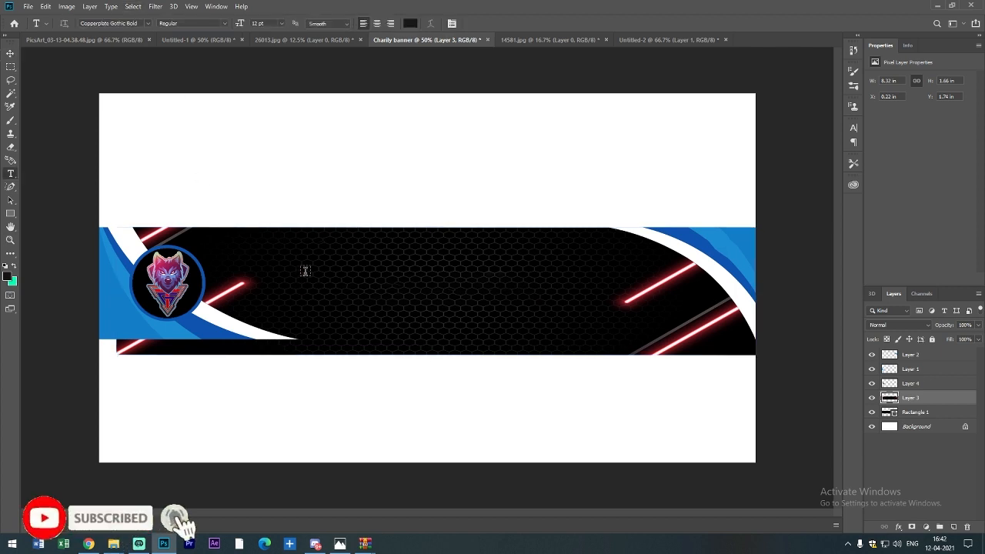
click(304, 271)
key(BackSpace)
click(410, 23)
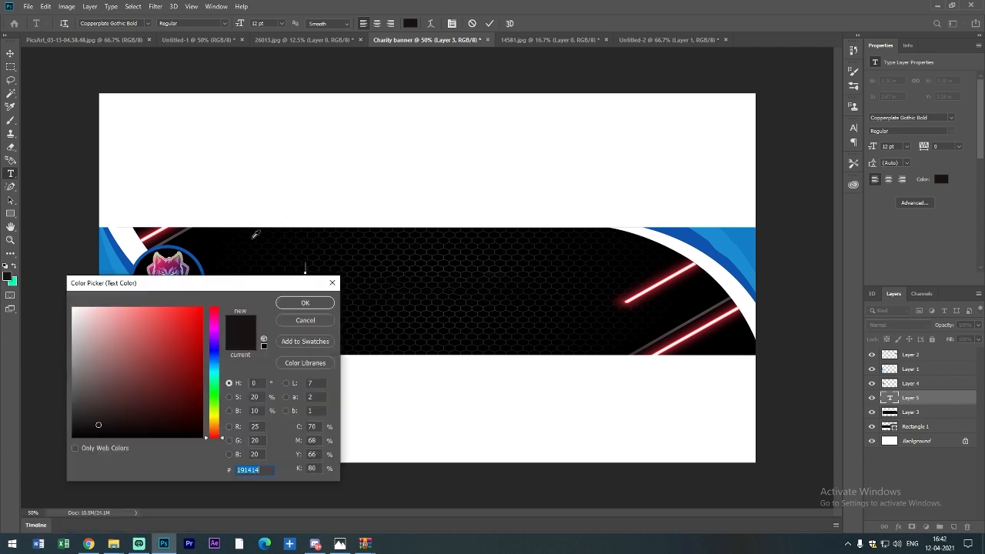
text(ffffff)
key(Return)
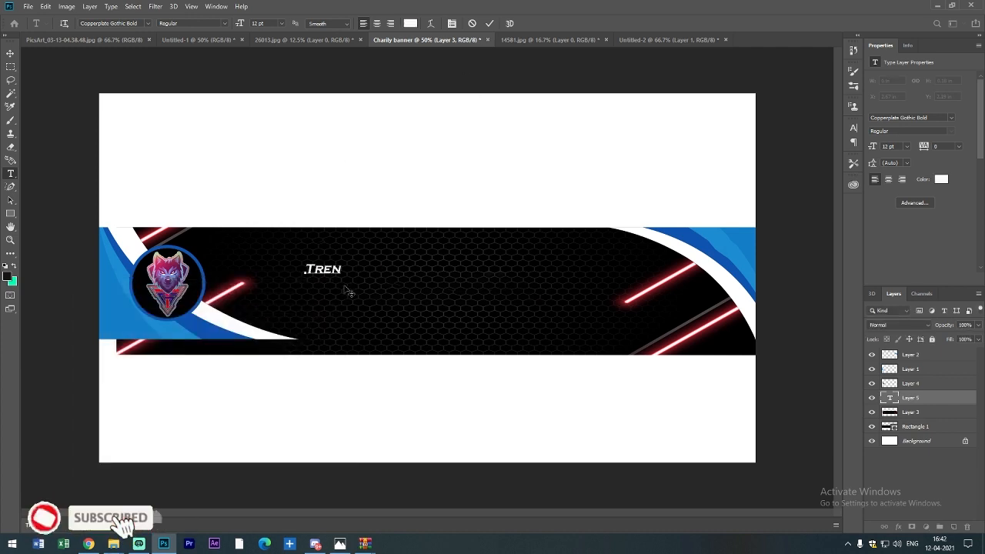
text(Trendy gamer YT)
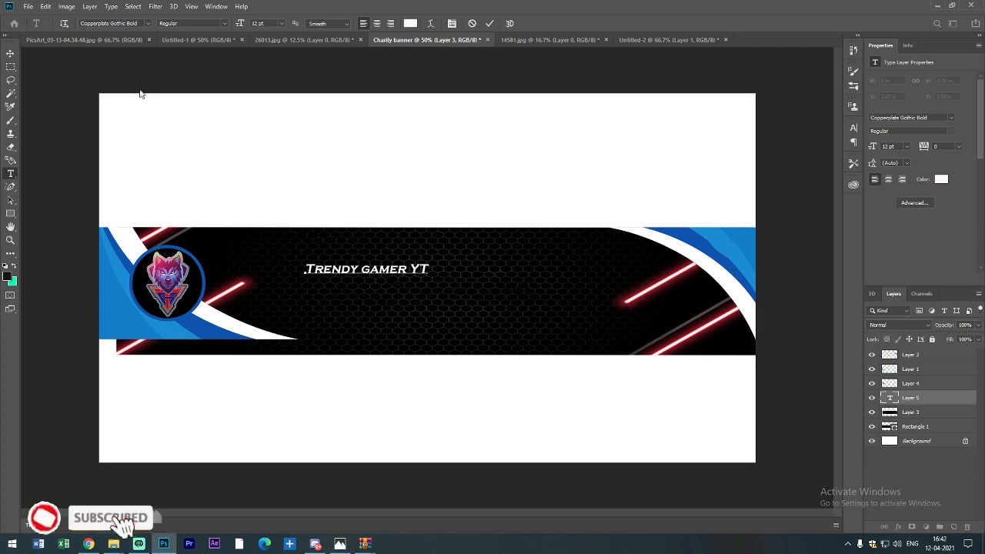
Set the channel name text to 60 pt, then scale it to 44.4 pt and fit it between the logo and the opposite corner piece.
key(ctrl+a)
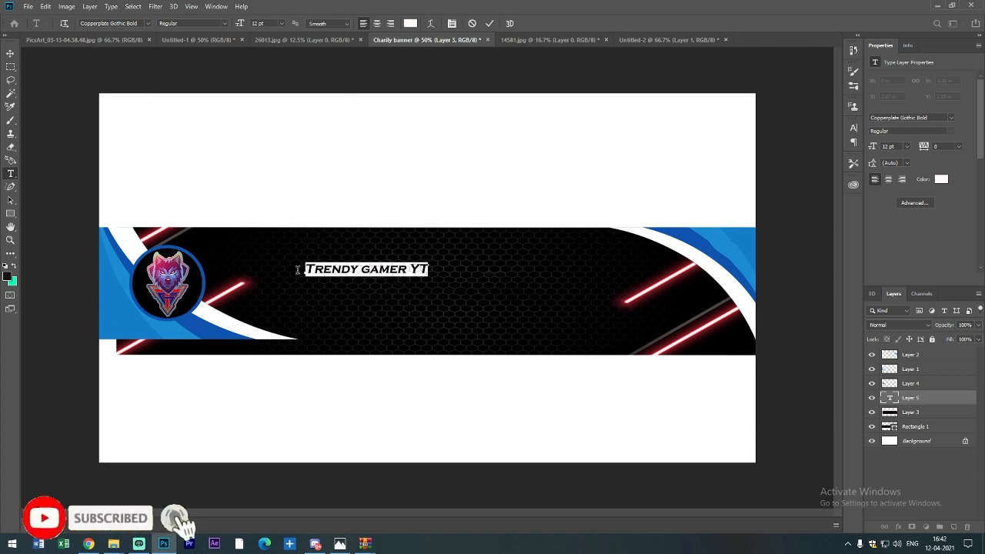
click(280, 24)
click(265, 129)
click(10, 52)
drag(679, 279, 418, 265)
drag(675, 245, 589, 293)
key(Return)
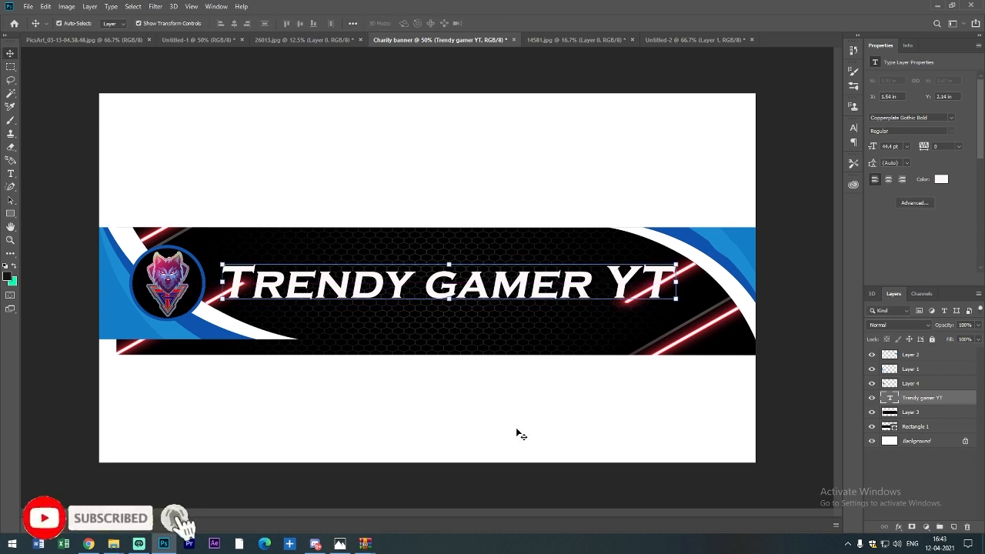
Move the channel name to the upper part of the band beside the wolf logo and scale it down slightly.
drag(456, 281, 432, 265)
key(ctrl+t)
drag(677, 288, 636, 286)
drag(496, 262, 502, 264)
click(543, 326)
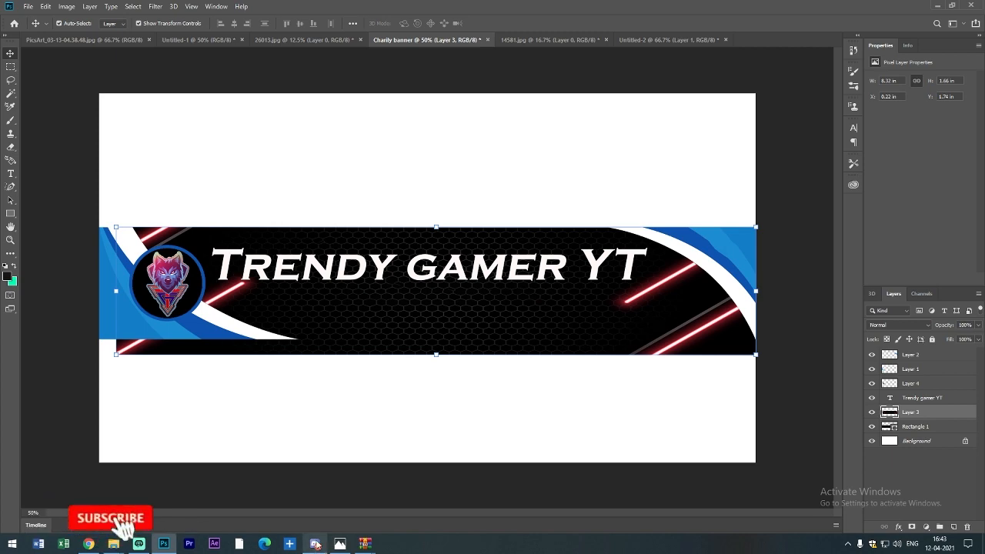
click(262, 502)
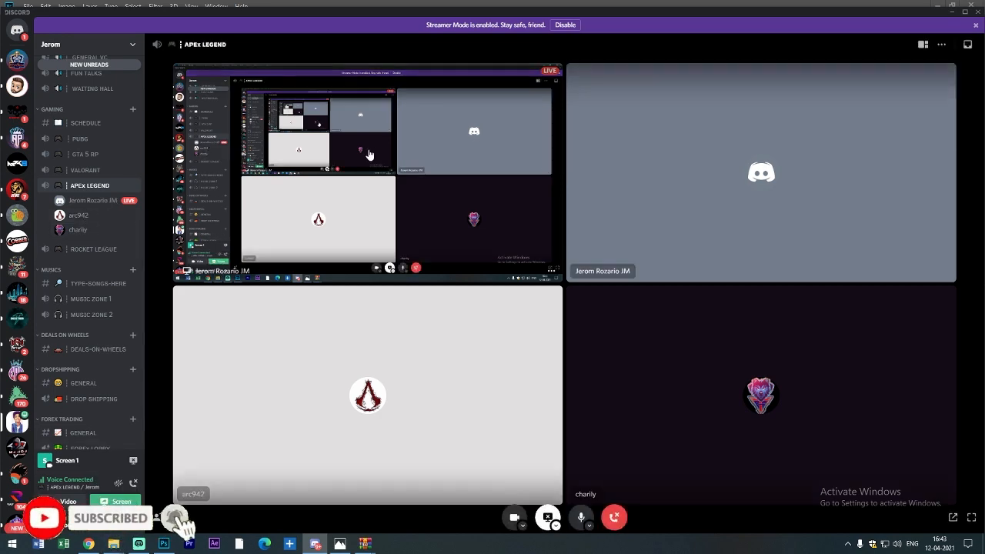
click(951, 12)
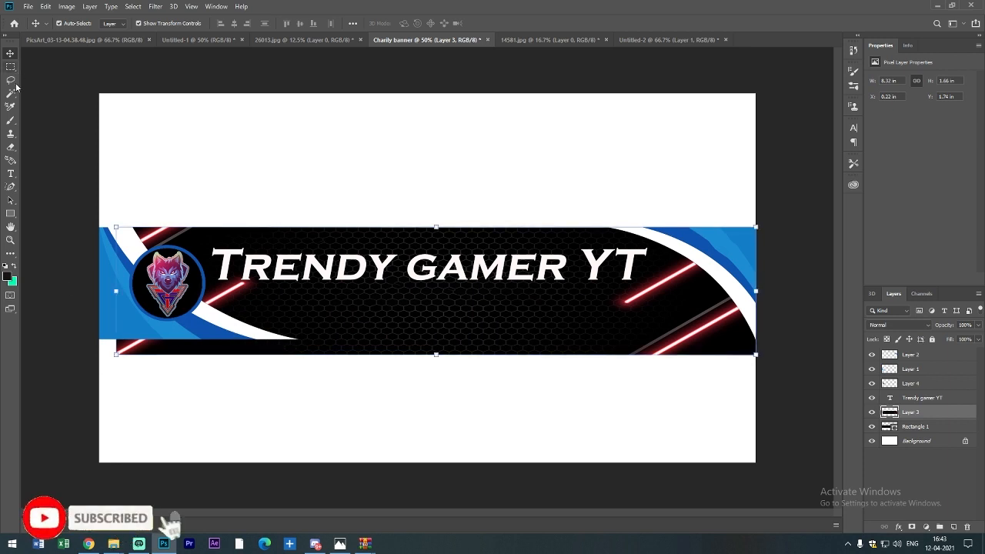
Start a second text line in the banner band beneath the channel name.
click(10, 173)
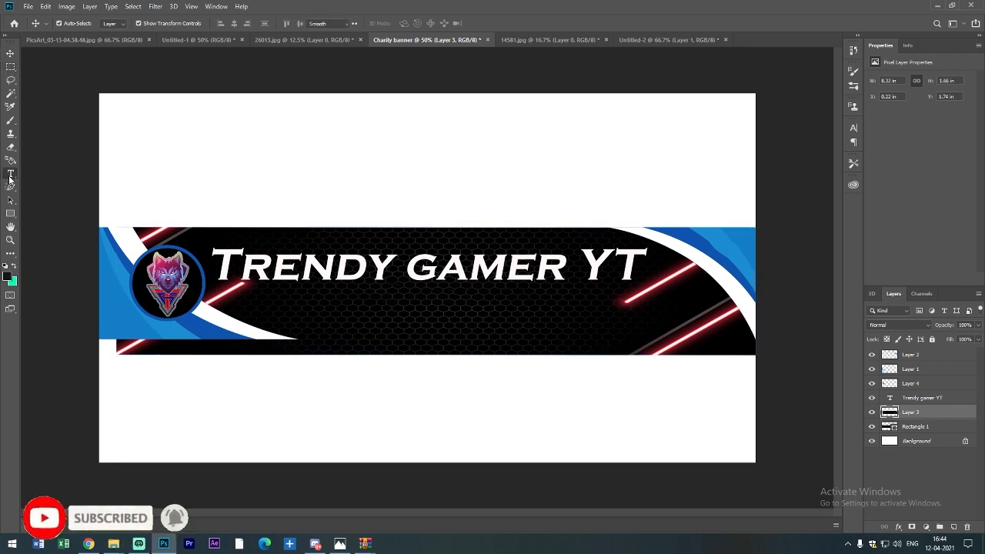
click(257, 308)
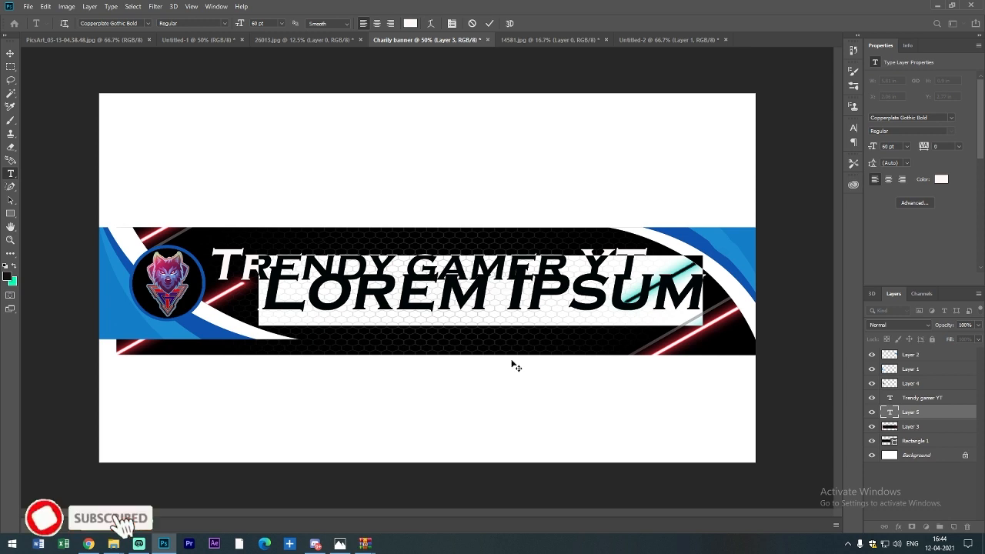